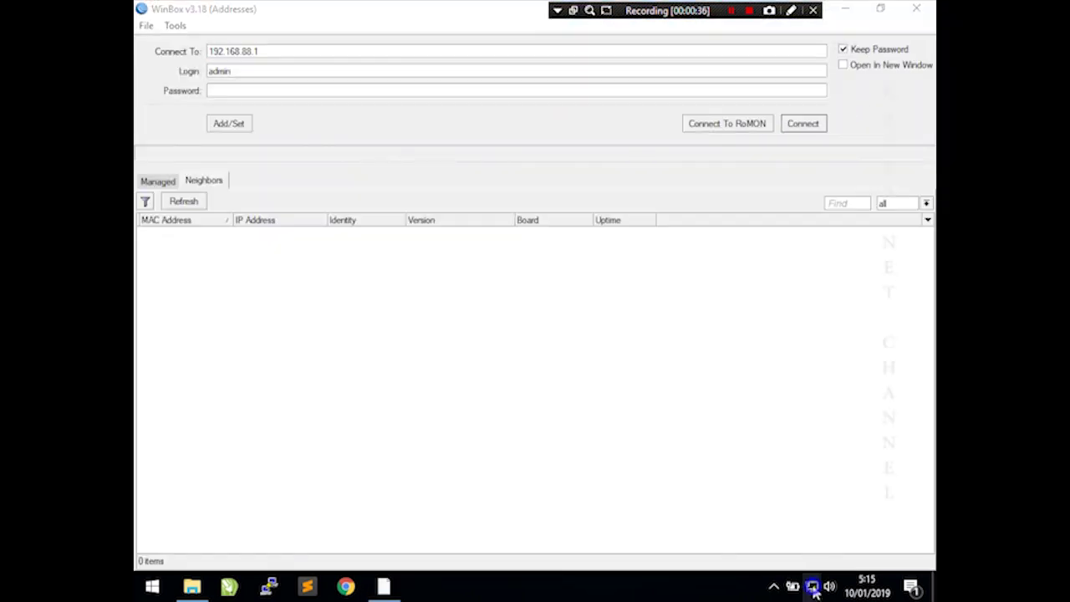
# - Open the network adapter list from the Ethernet page of Network & Internet settings
pyautogui.rightClick(812, 586)
pyautogui.click(816, 565)
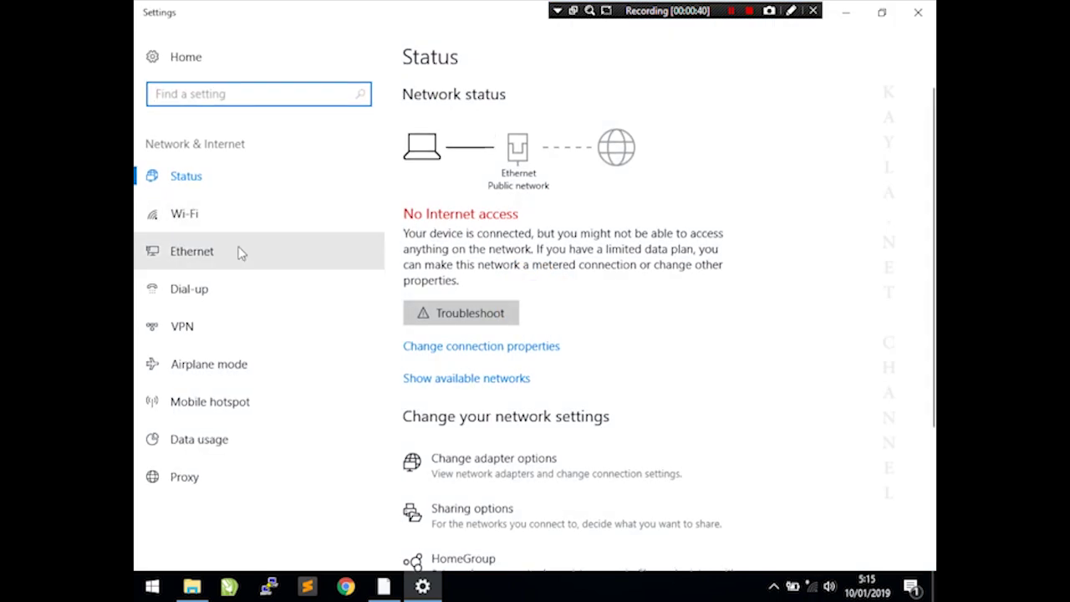
pyautogui.click(234, 250)
pyautogui.click(446, 226)
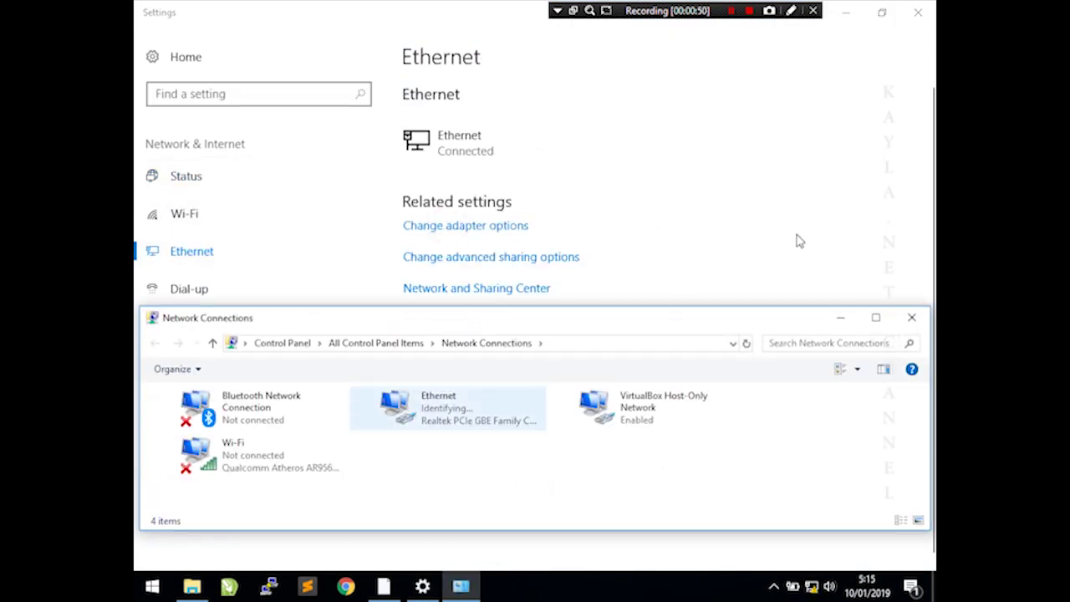
pyautogui.click(918, 12)
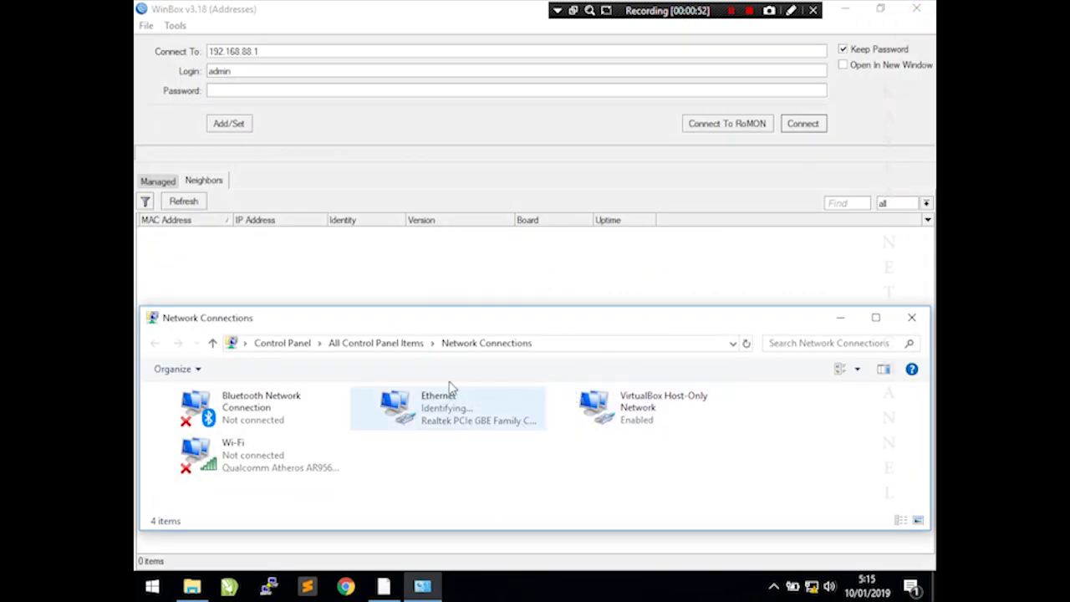
# - Set the Ethernet adapter's IPv4 to static 192.168.10.22 with mask 255.255.255.0
pyautogui.click(440, 418)
pyautogui.doubleClick(436, 415)
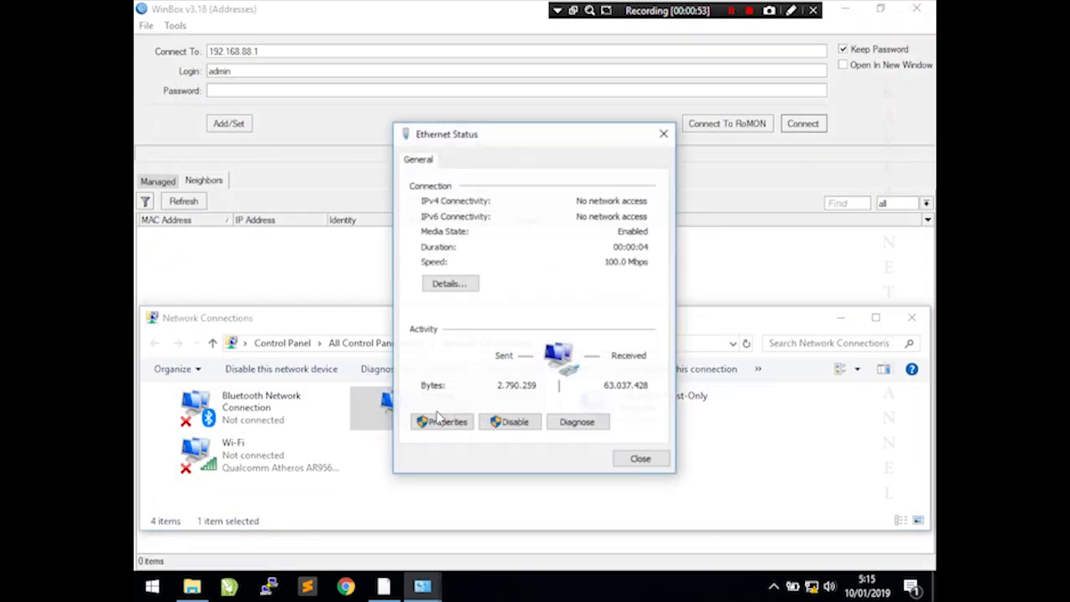
pyautogui.click(447, 423)
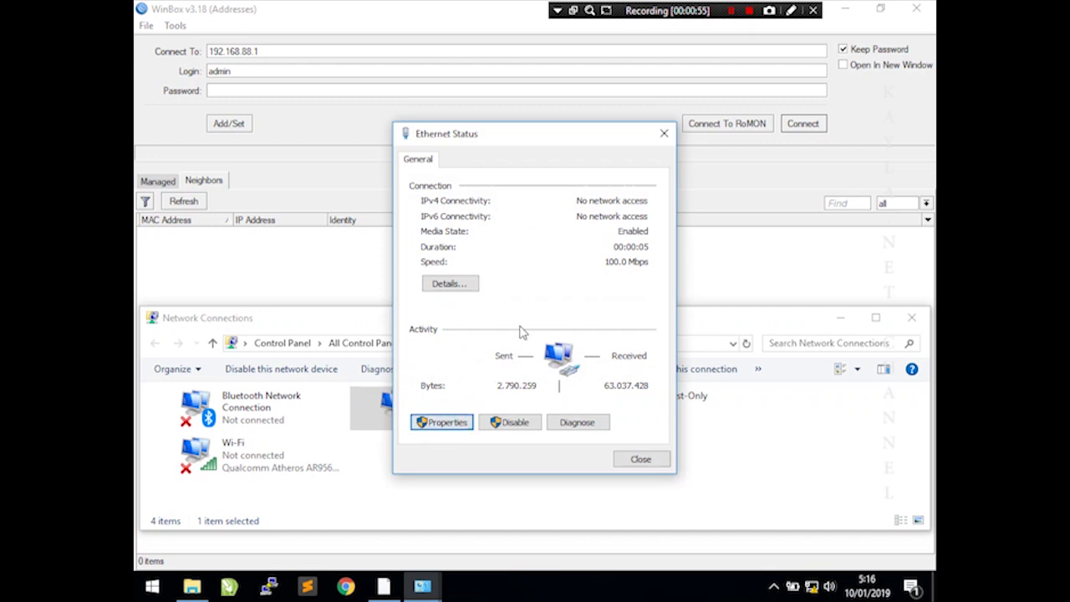
pyautogui.doubleClick(563, 326)
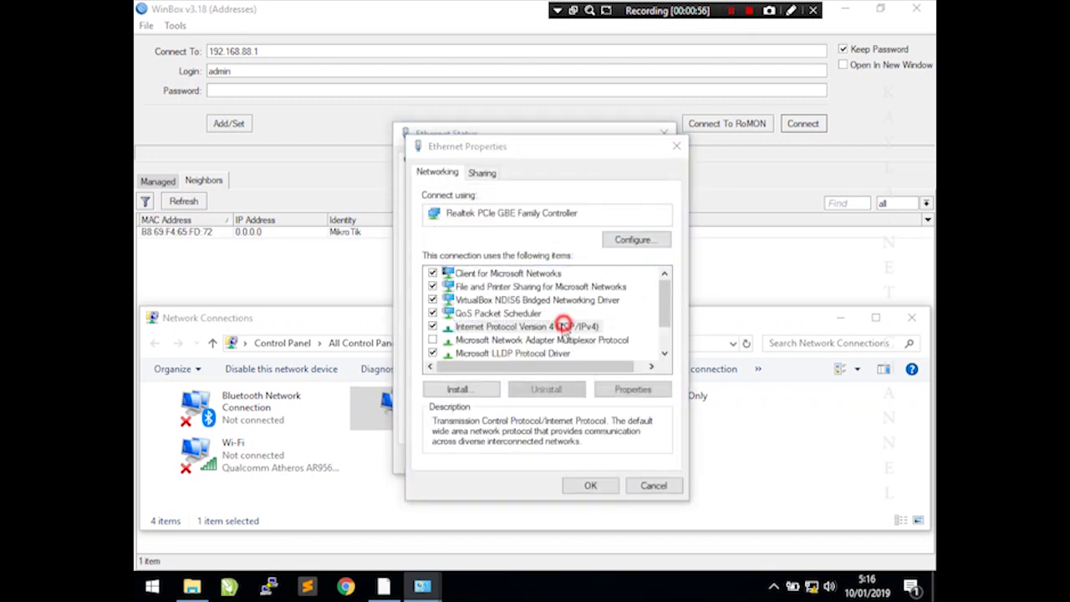
pyautogui.click(572, 322)
pyautogui.click(612, 337)
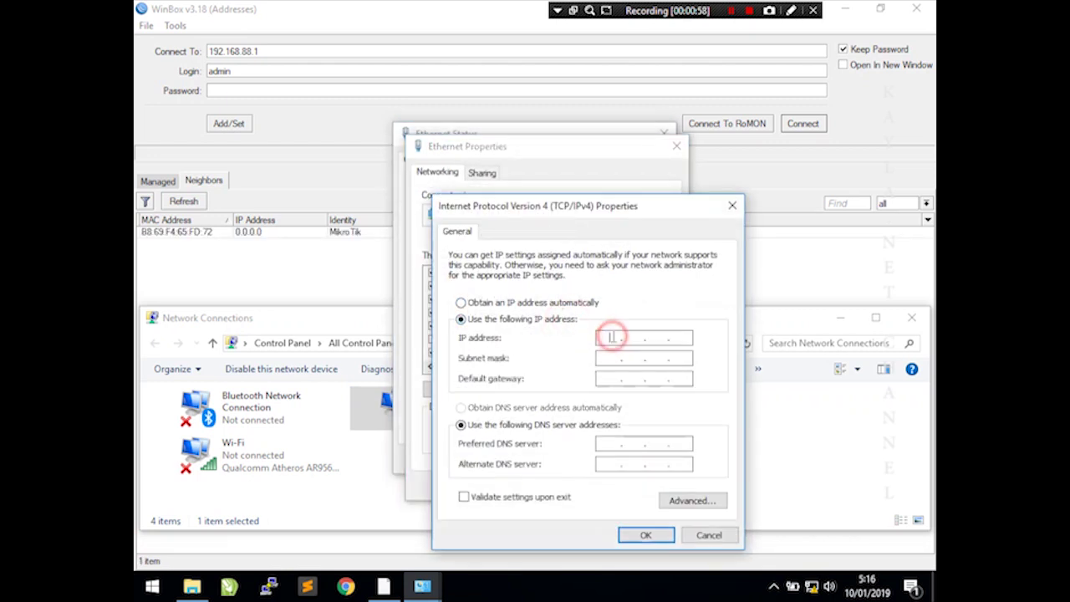
pyautogui.click(647, 535)
pyautogui.click(592, 488)
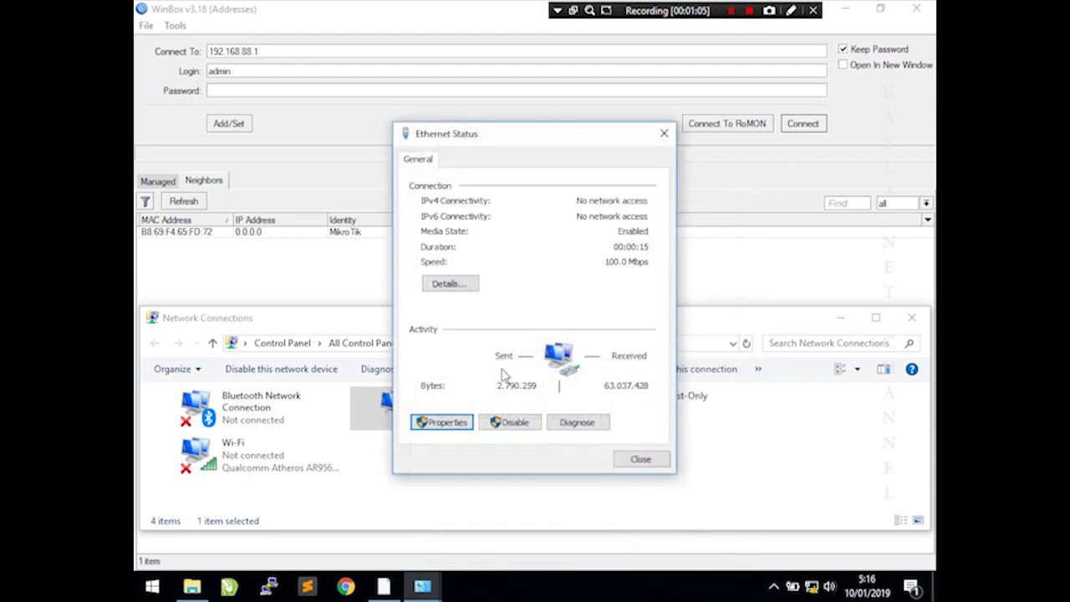
pyautogui.click(659, 460)
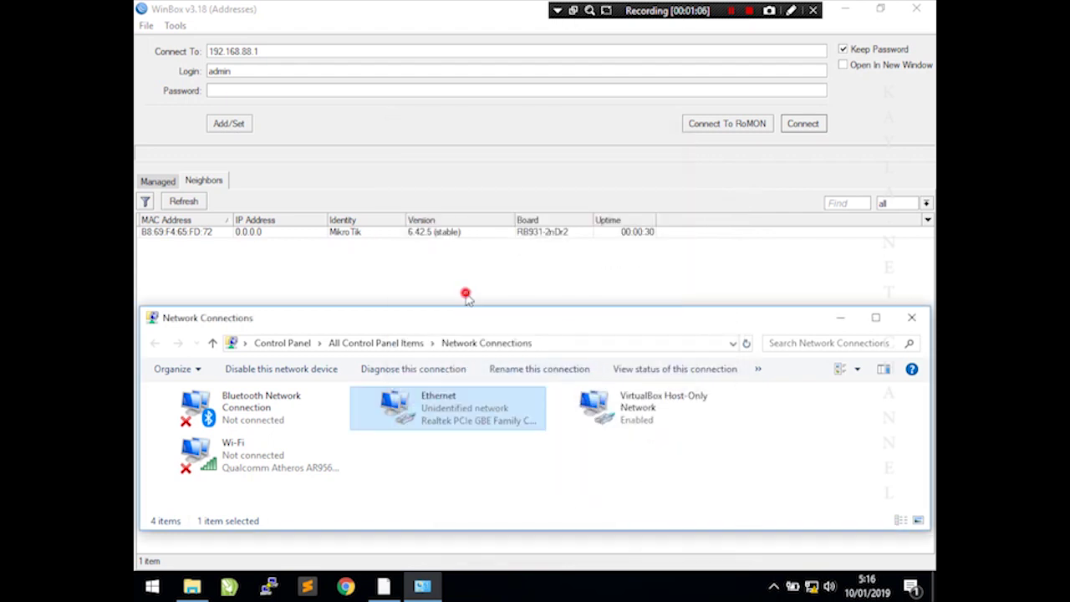
# - Log into the discovered MikroTik router in WinBox using its MAC address
pyautogui.click(465, 297)
pyautogui.click(203, 233)
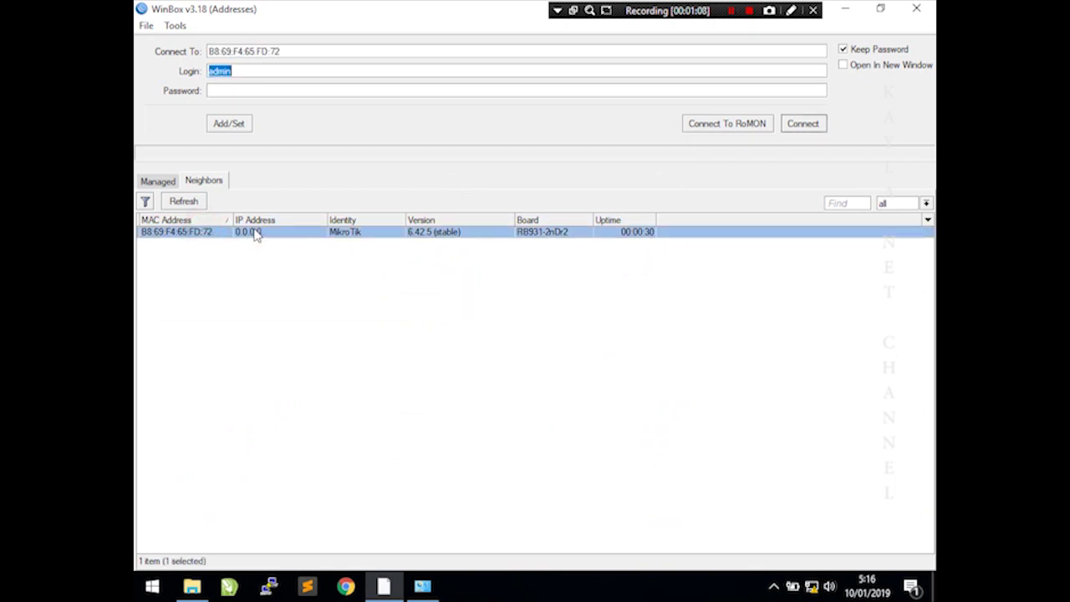
pyautogui.click(800, 129)
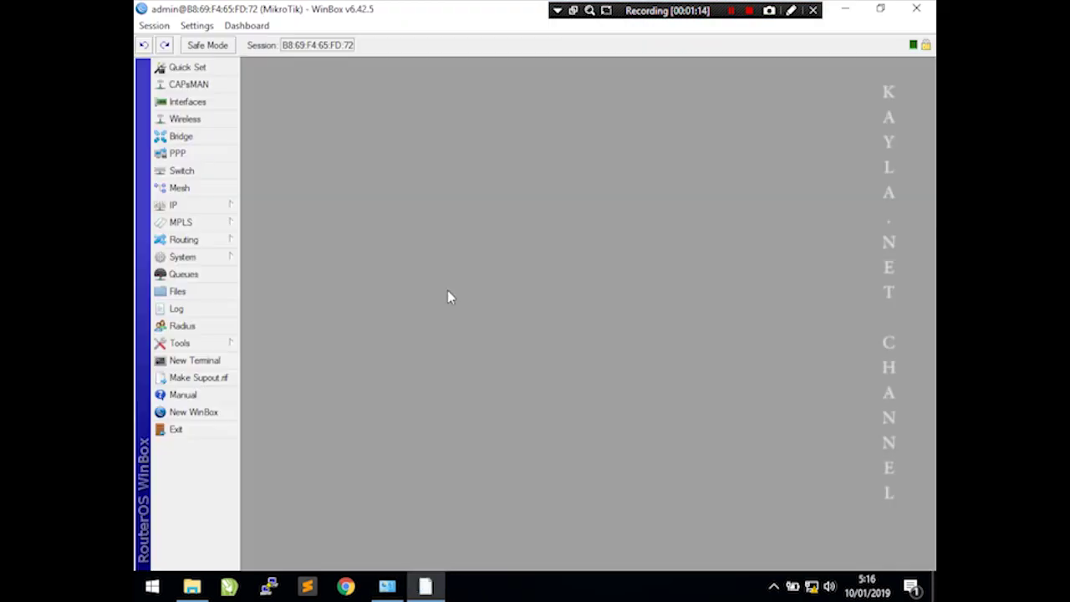
# - Add a DHCP client on ether1 and check it leased 192.168.1.5/24
pyautogui.click(214, 206)
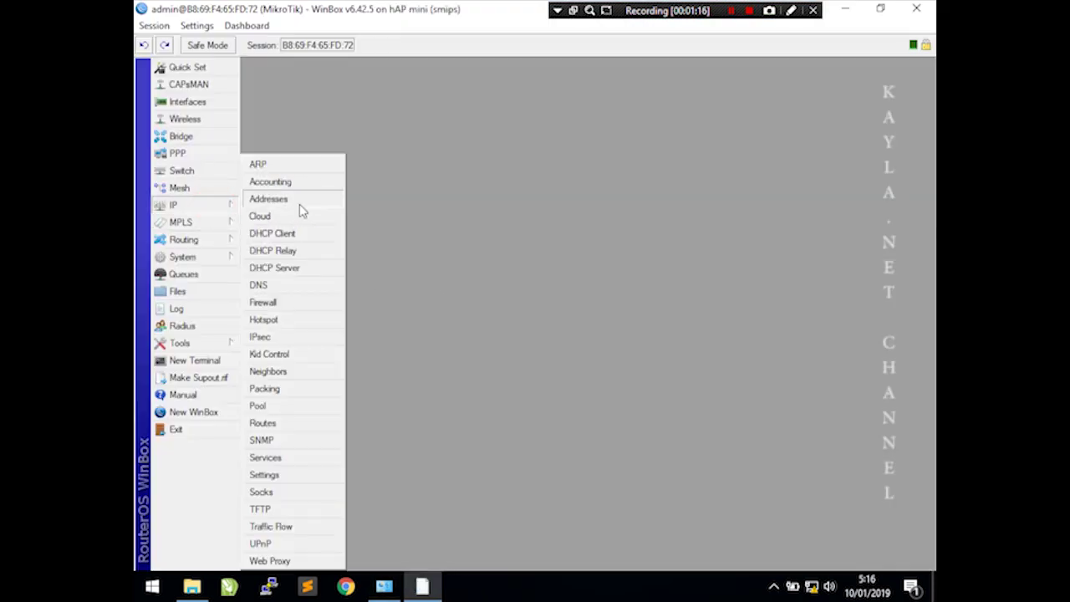
pyautogui.click(282, 235)
pyautogui.moveTo(524, 195); pyautogui.dragTo(373, 75)
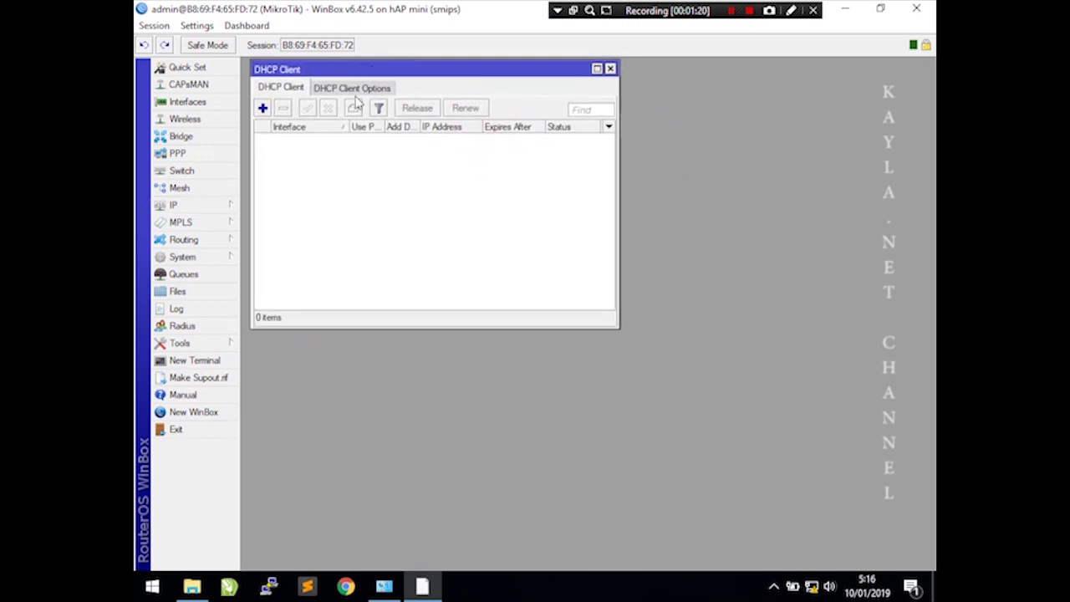
pyautogui.click(263, 108)
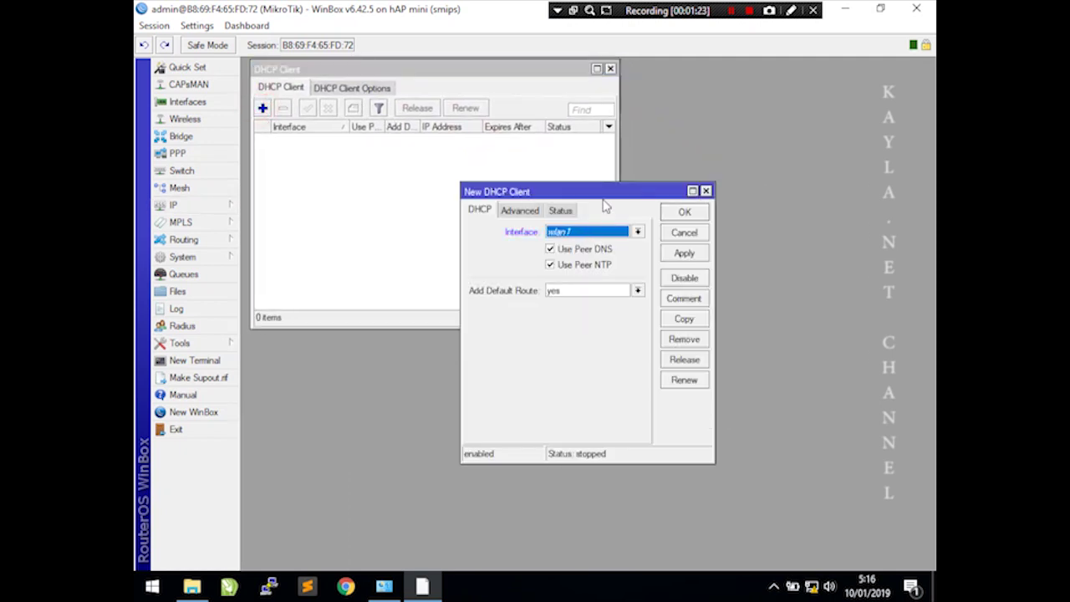
pyautogui.moveTo(598, 192); pyautogui.dragTo(598, 73)
pyautogui.click(582, 114)
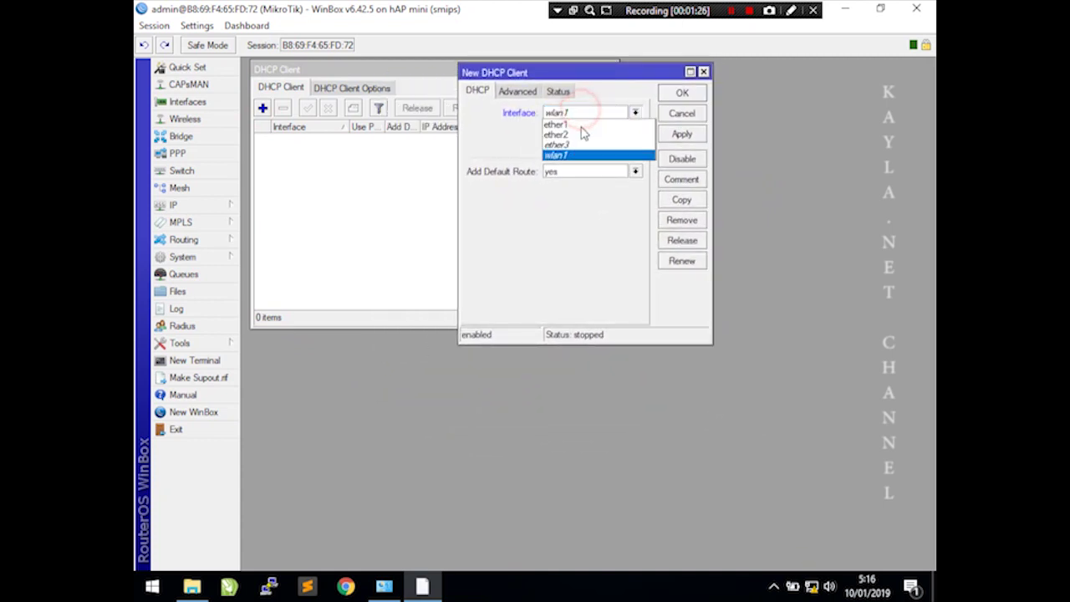
pyautogui.click(580, 125)
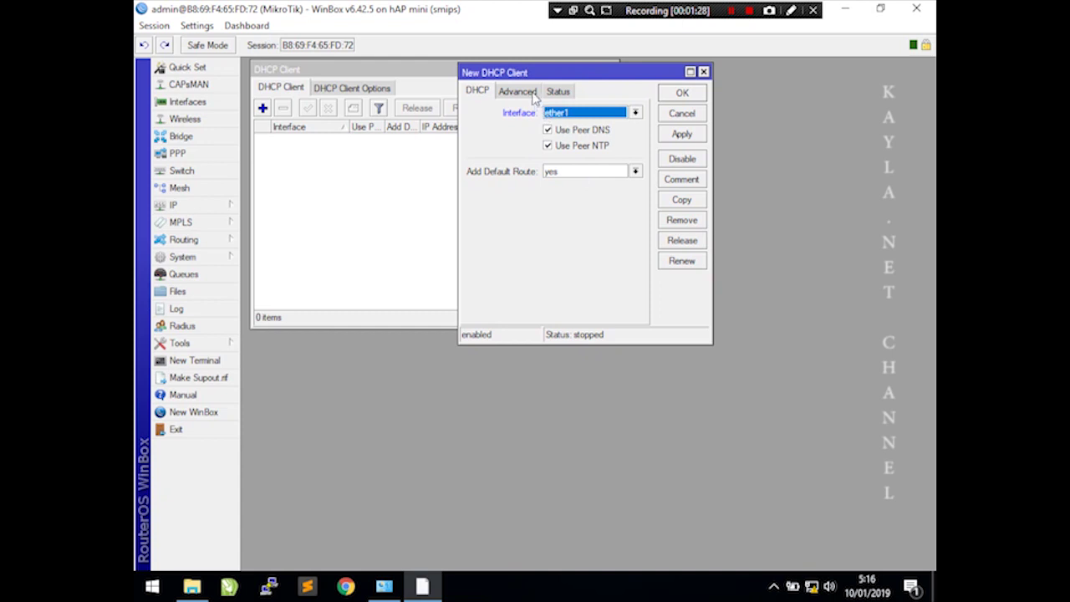
pyautogui.click(684, 134)
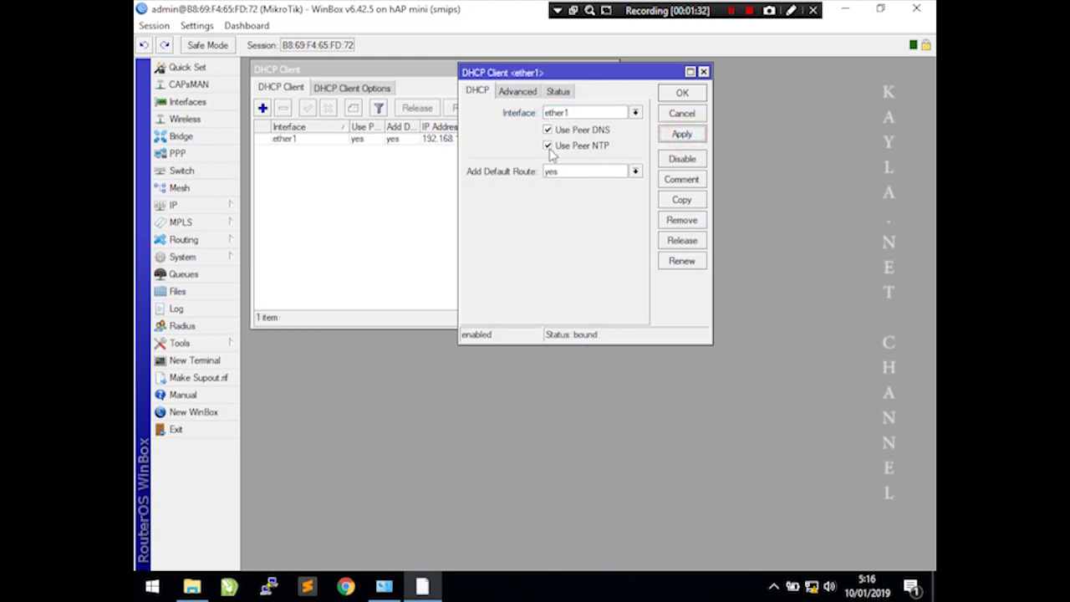
pyautogui.click(559, 91)
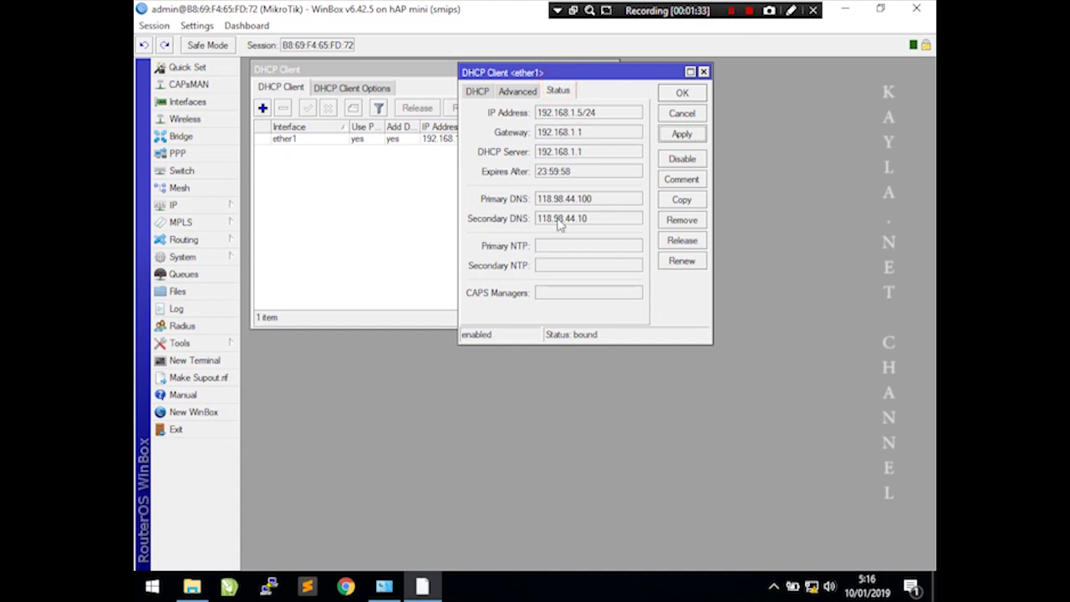
pyautogui.click(694, 95)
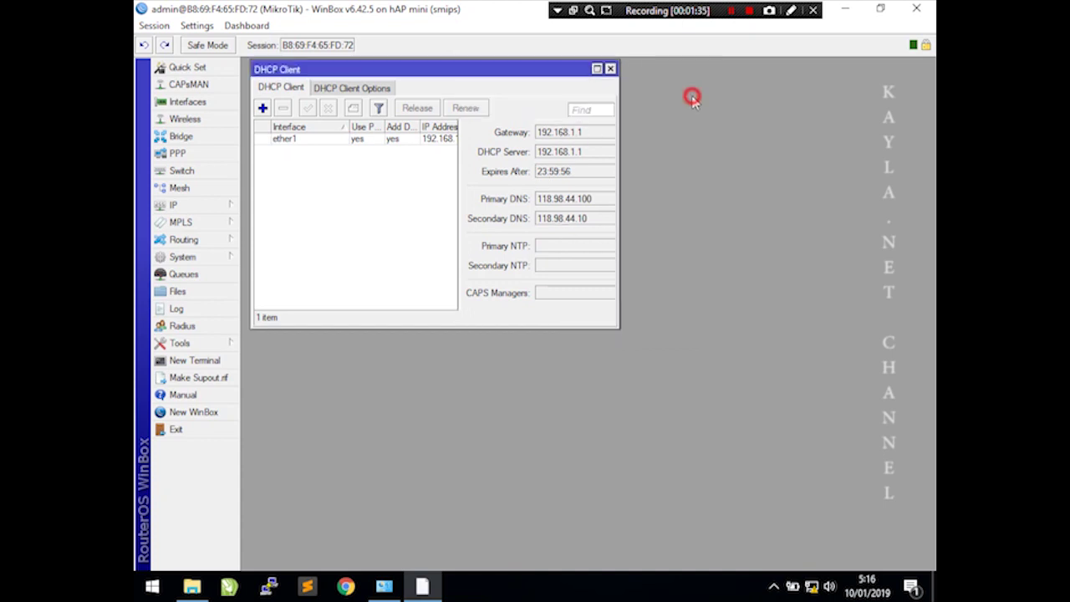
# - Ping 8.8.8.8 from a new router terminal, then close the terminal
pyautogui.click(192, 360)
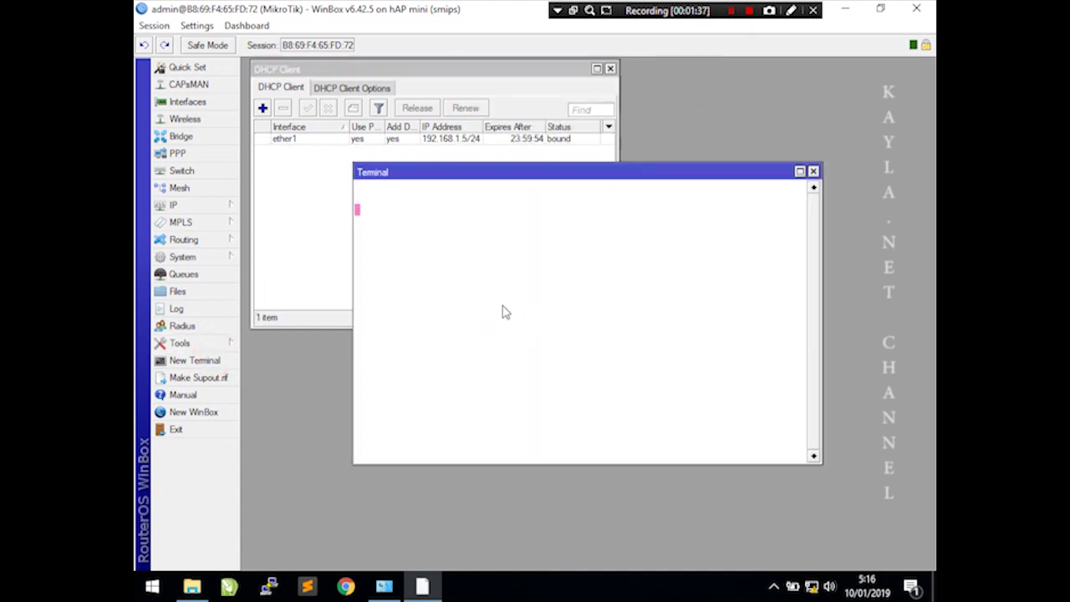
pyautogui.write('ping 8.8.8.8')
pyautogui.press('Return')
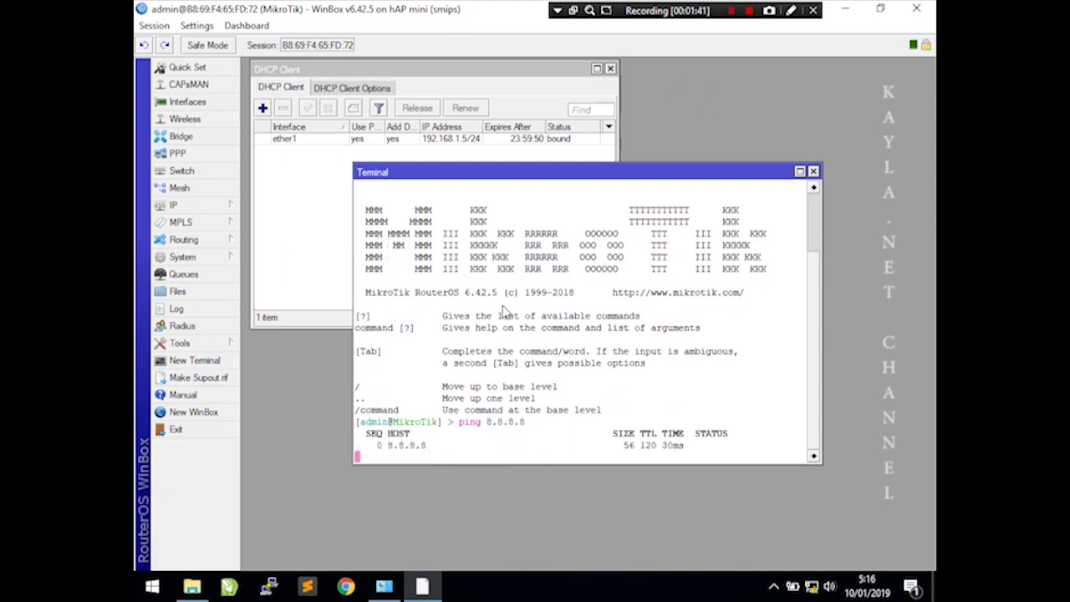
pyautogui.hotkey('ctrl', 'c')
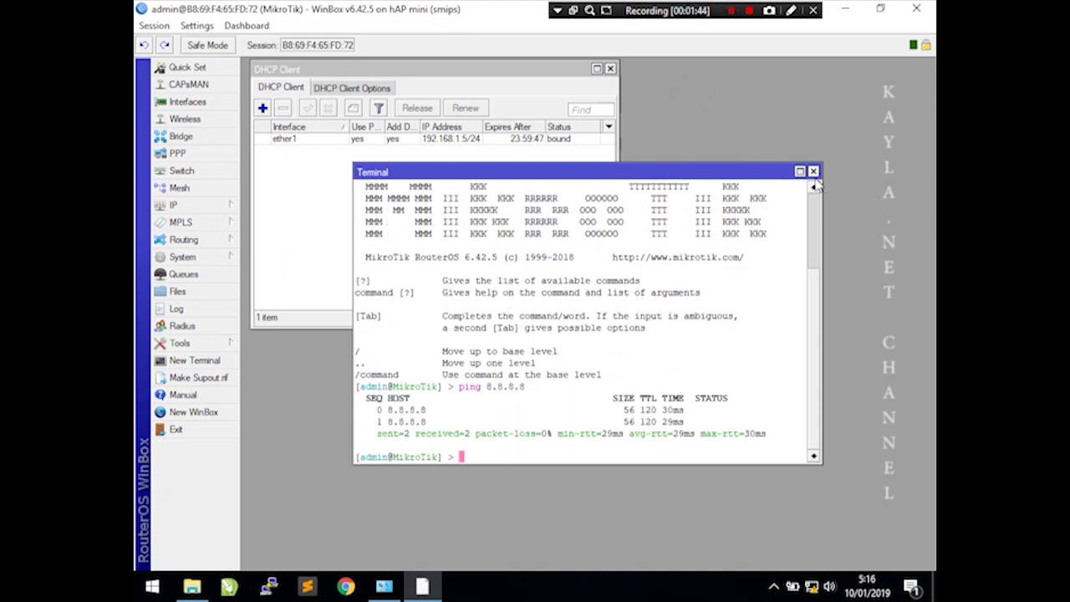
pyautogui.click(813, 173)
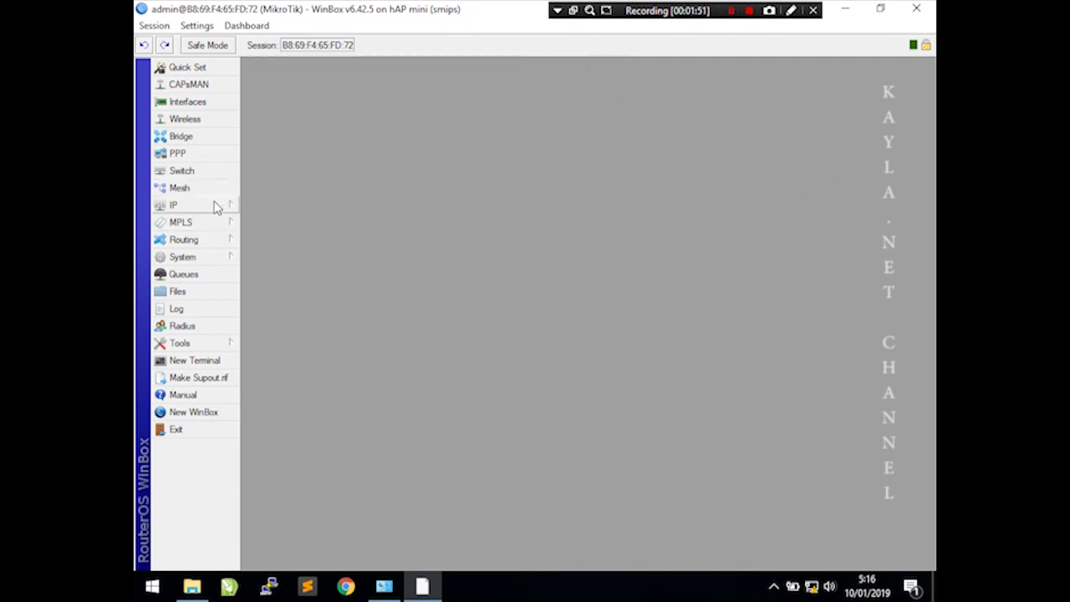
# - Add the address 192.168.10.1/24 on ether2 in the IP Addresses list
pyautogui.click(216, 205)
pyautogui.click(299, 196)
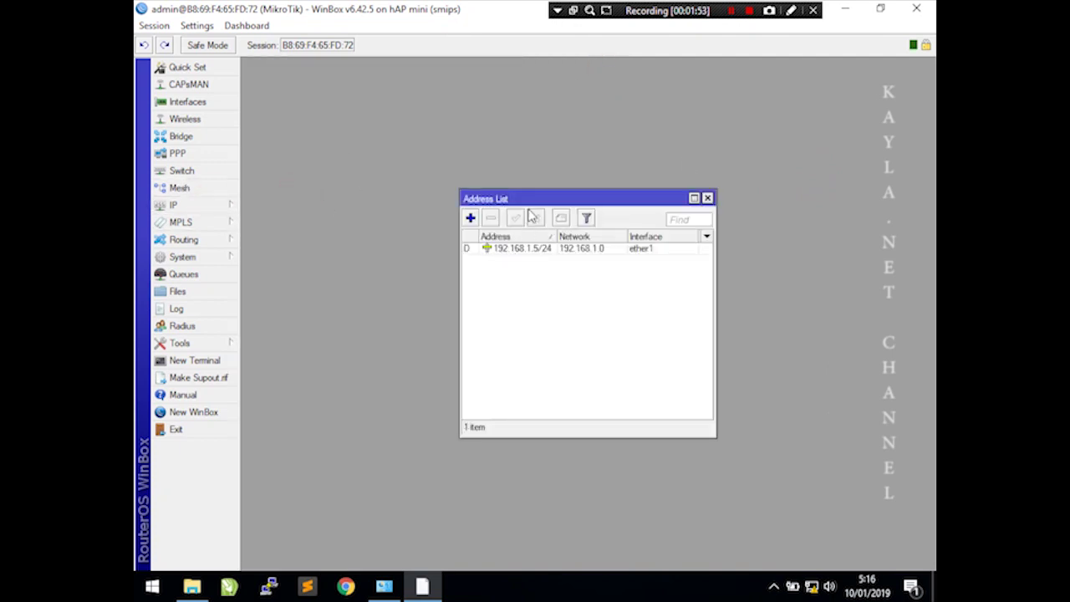
pyautogui.moveTo(527, 198); pyautogui.dragTo(313, 78)
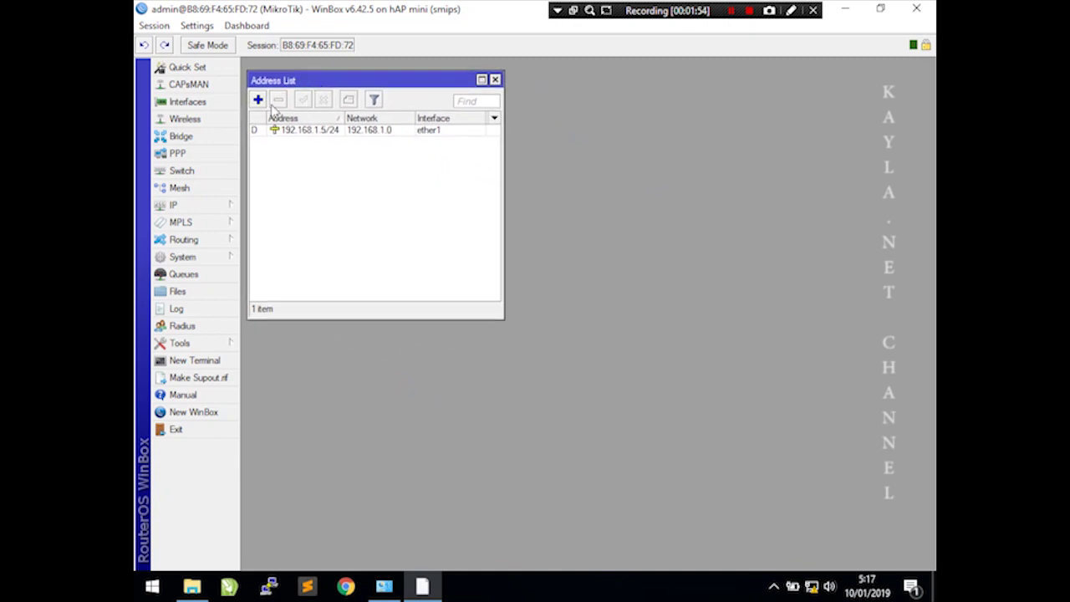
pyautogui.click(260, 100)
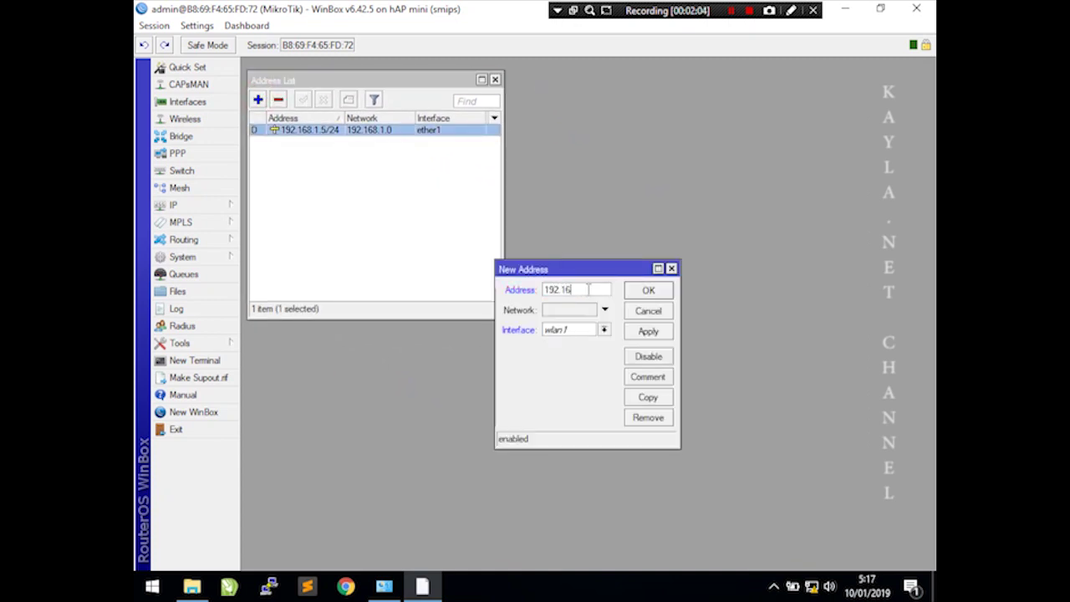
pyautogui.click(585, 330)
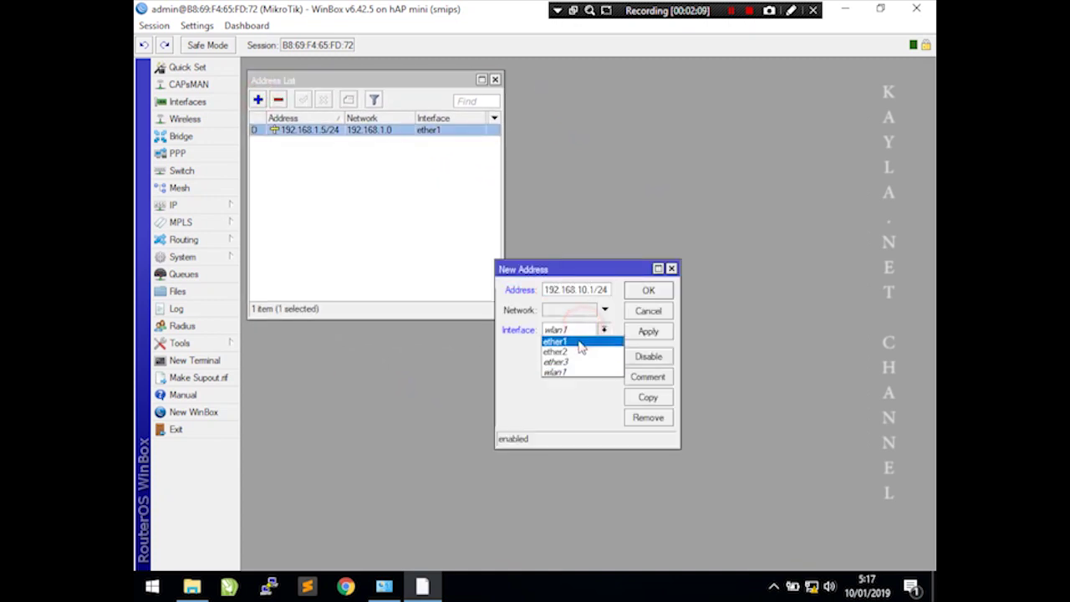
pyautogui.click(576, 351)
pyautogui.click(649, 331)
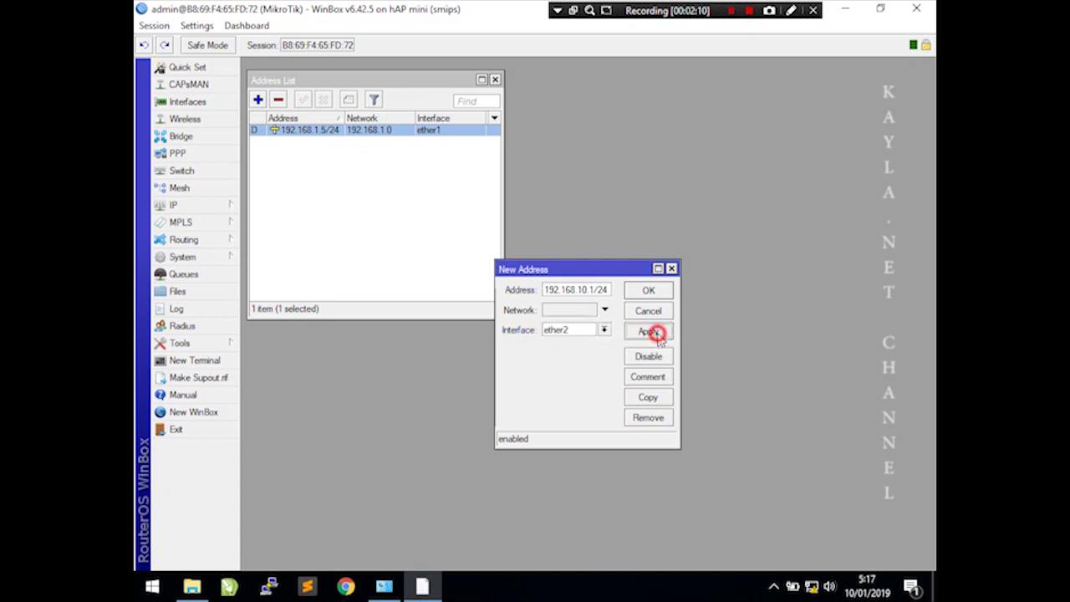
# - Comment the new address 'ether2_lokal' and close its dialog
pyautogui.click(665, 376)
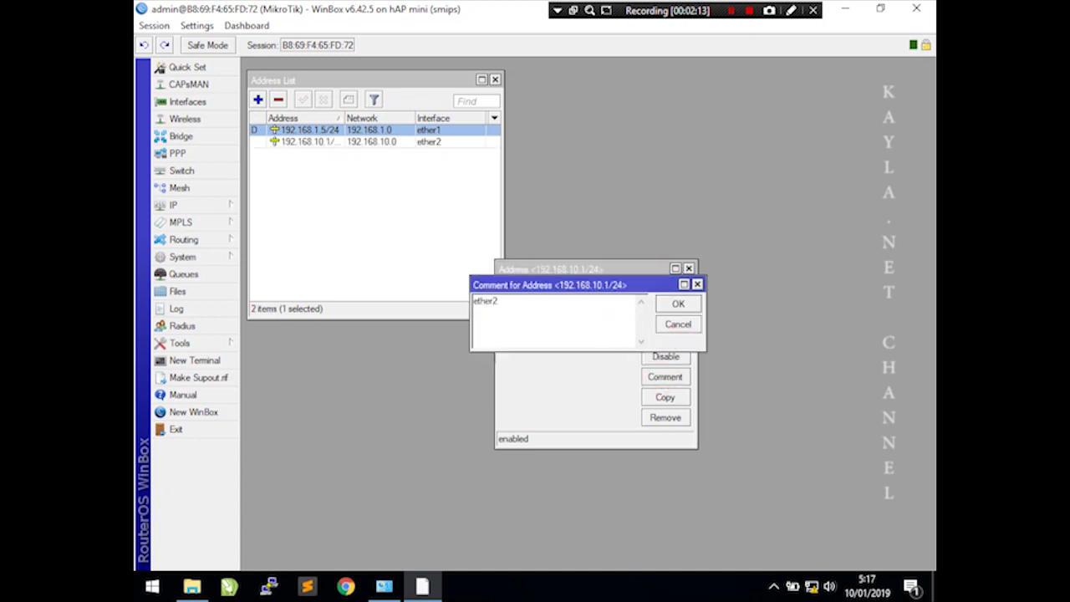
pyautogui.write('ether2_lokal')
pyautogui.click(679, 303)
pyautogui.click(668, 291)
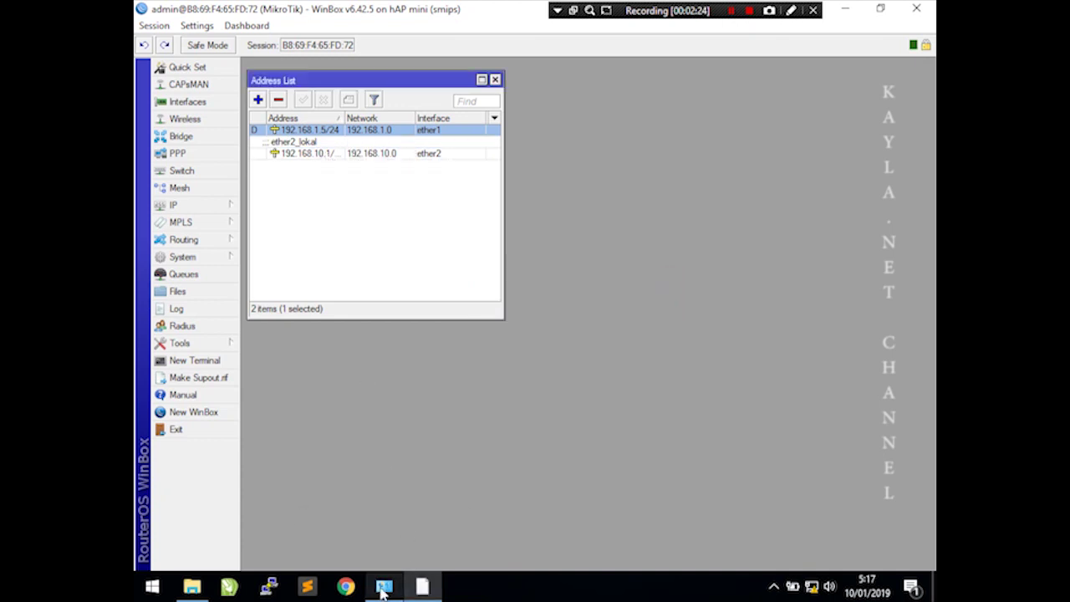
pyautogui.click(210, 209)
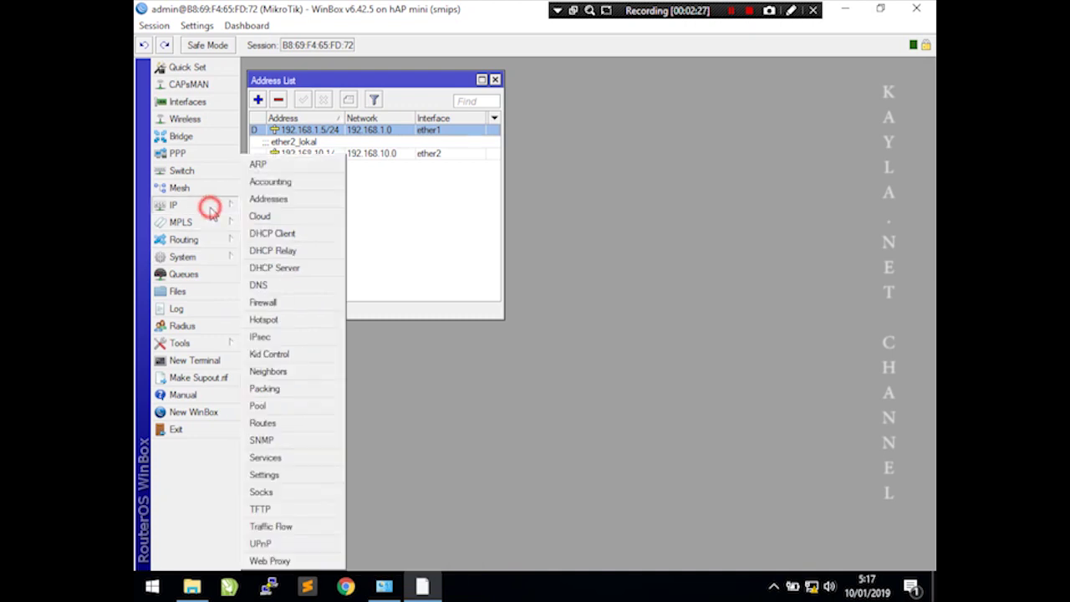
# - Open the IP > Firewall NAT rules and start a new rule
pyautogui.click(497, 79)
pyautogui.click(223, 204)
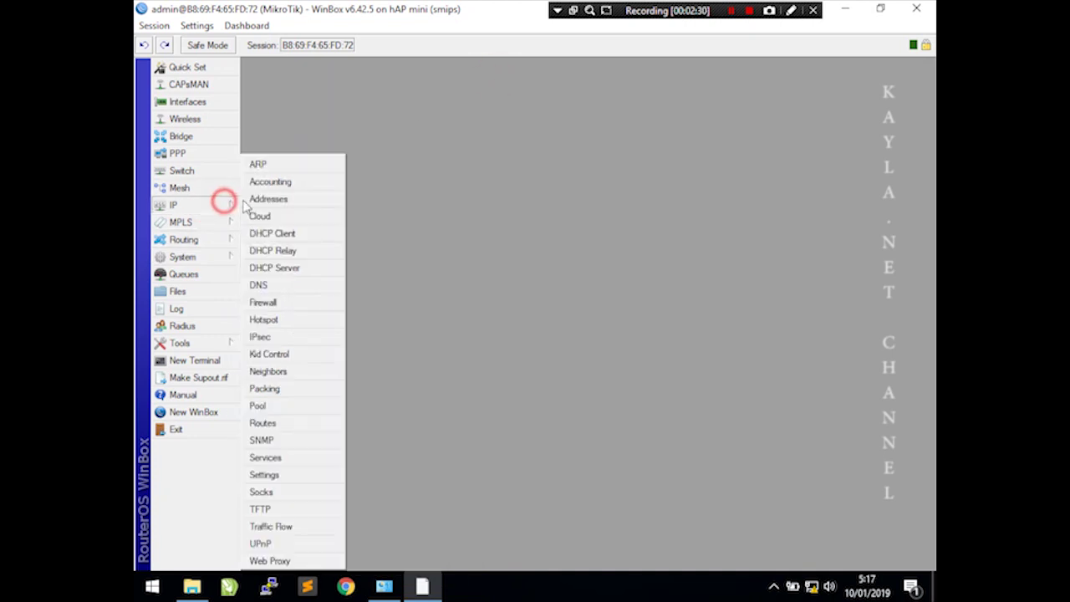
pyautogui.click(264, 303)
pyautogui.click(360, 208)
pyautogui.click(305, 226)
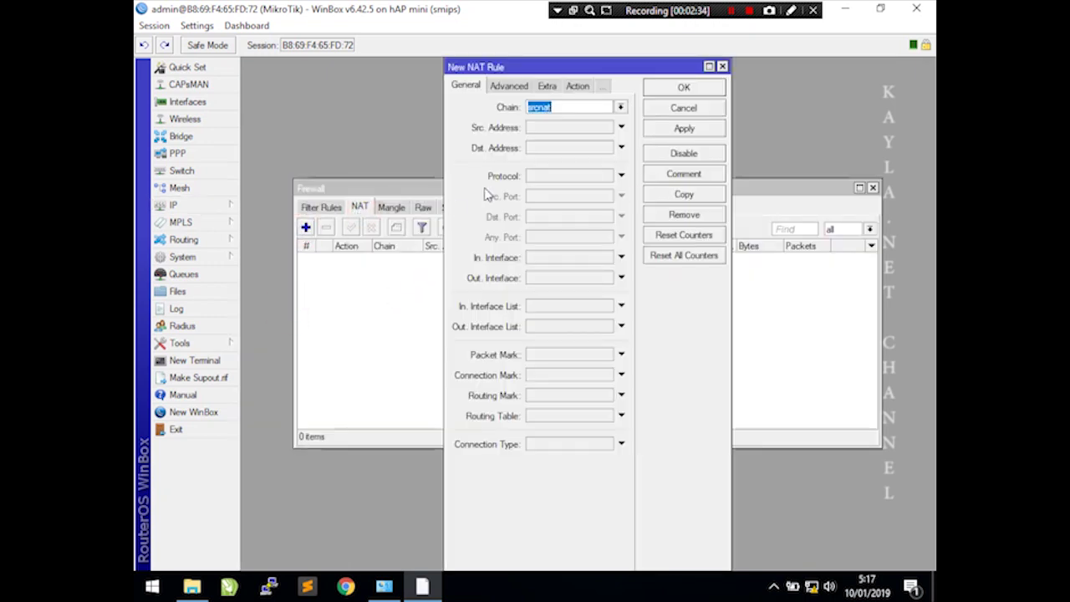
# - Give the srcnat rule source 192.168.10.0/24 with action masquerade and save it
pyautogui.click(546, 130)
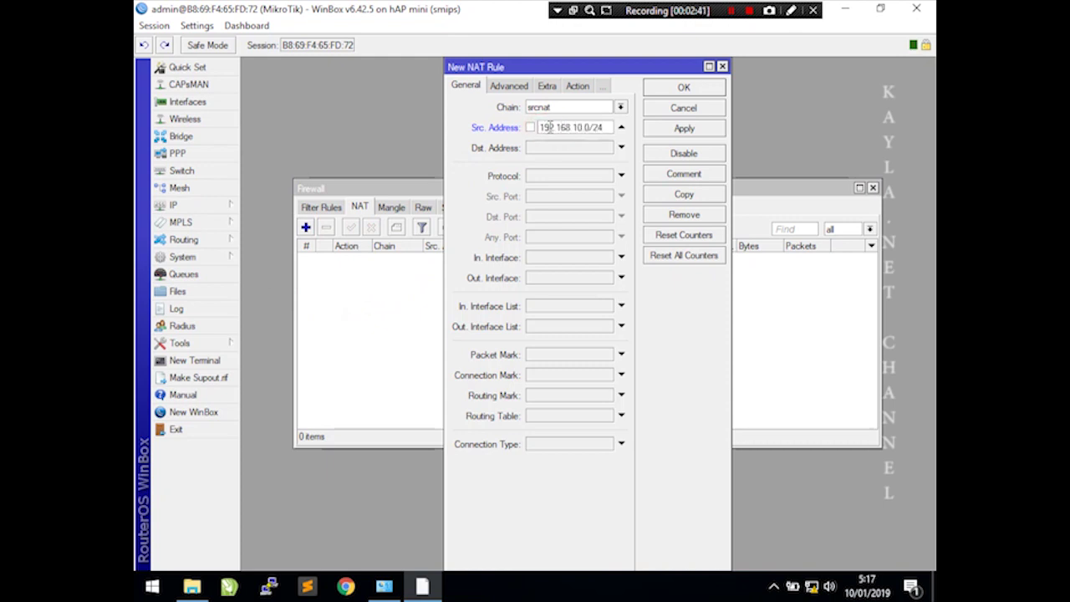
pyautogui.click(578, 87)
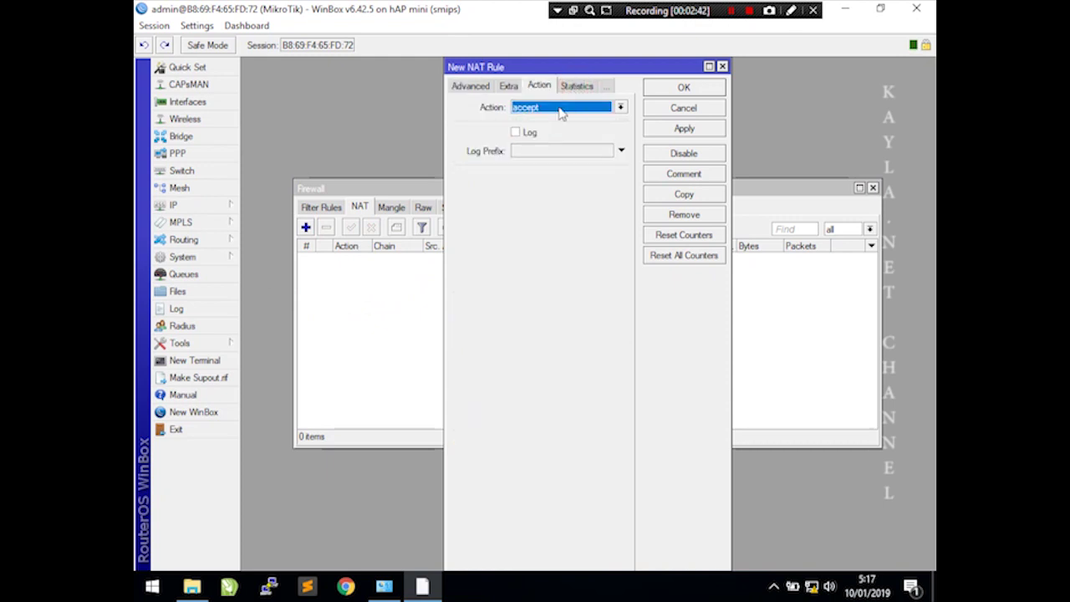
pyautogui.click(557, 109)
pyautogui.click(548, 176)
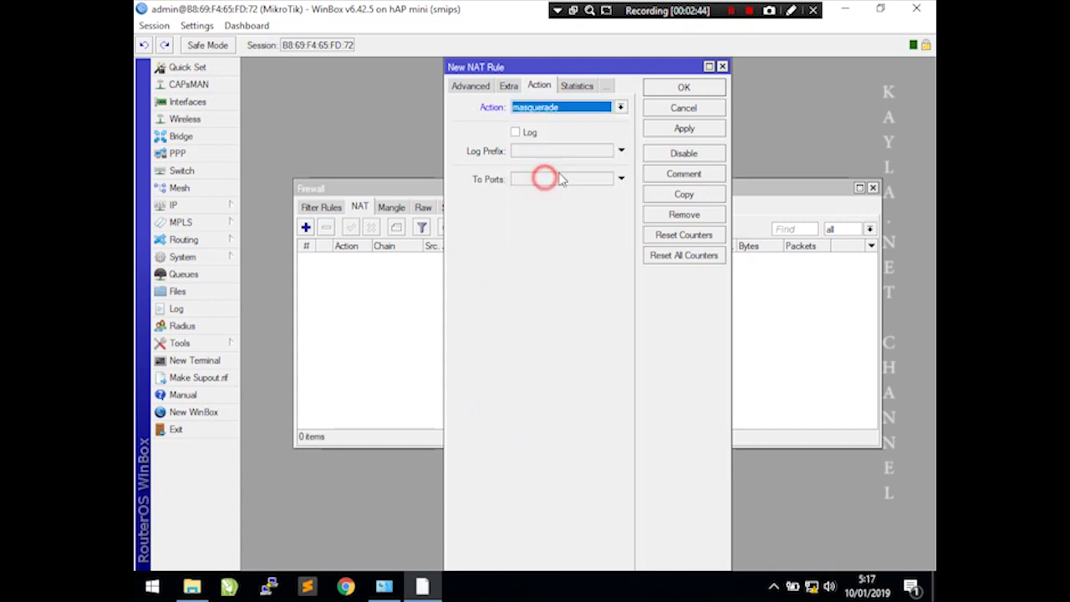
pyautogui.click(665, 129)
pyautogui.click(676, 89)
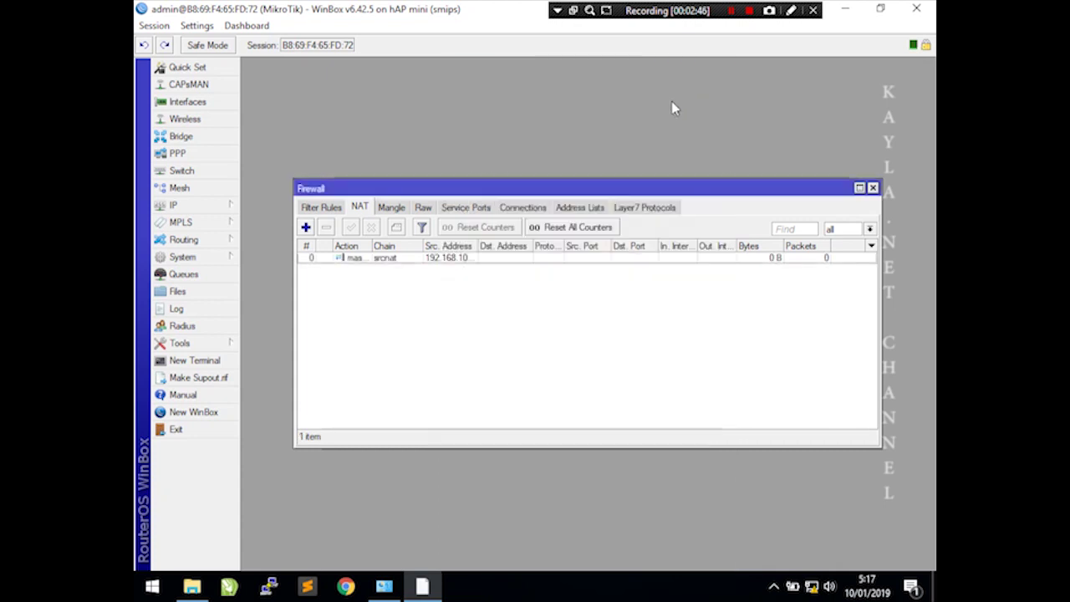
pyautogui.click(384, 586)
# - In the Ethernet IPv4 properties, enter gateway 192.168.10.1 and the DNS servers
pyautogui.doubleClick(409, 416)
pyautogui.click(460, 424)
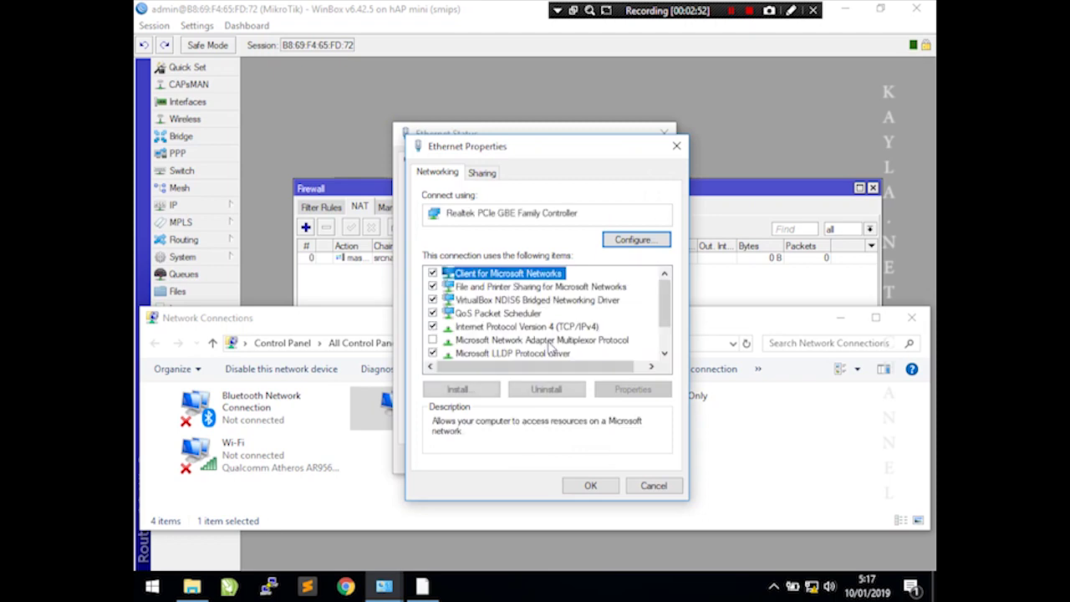
pyautogui.doubleClick(554, 326)
pyautogui.click(599, 379)
pyautogui.write('192 . 168 . 10 . 1')
pyautogui.press('Tab')
pyautogui.press('Tab')
pyautogui.write('19')
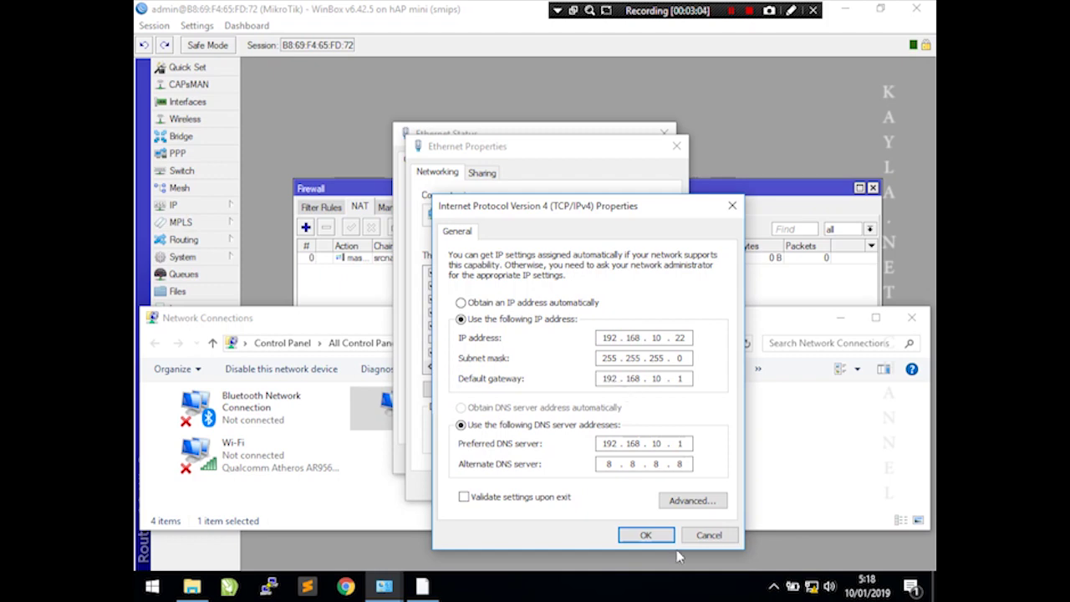
# - Save the IPv4 changes, accept the gateway warning, and recheck Ethernet status for connectivity
pyautogui.click(656, 538)
pyautogui.click(604, 370)
pyautogui.click(601, 487)
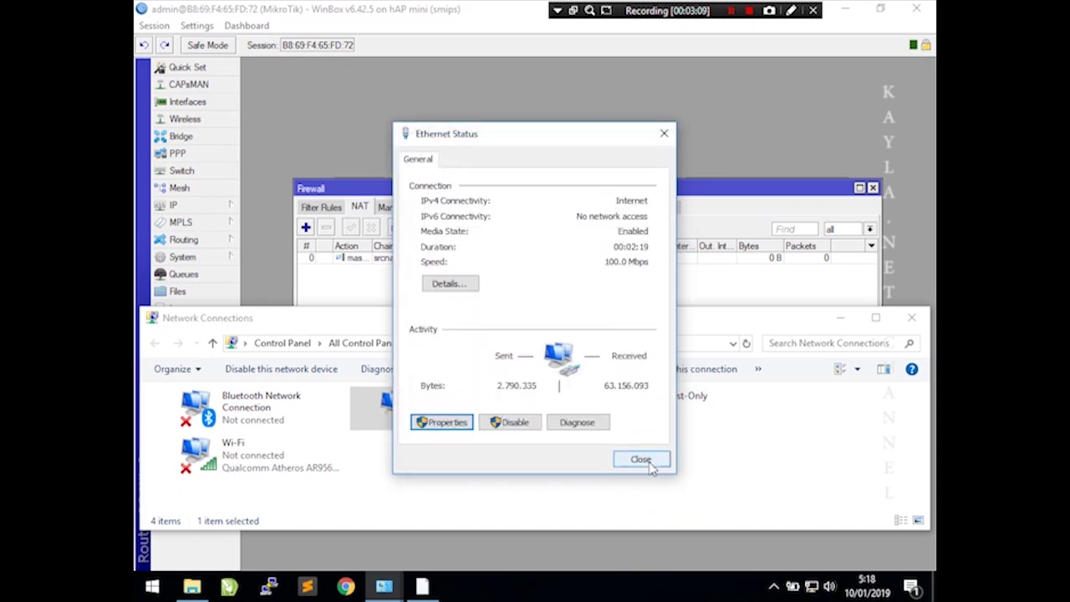
pyautogui.click(640, 460)
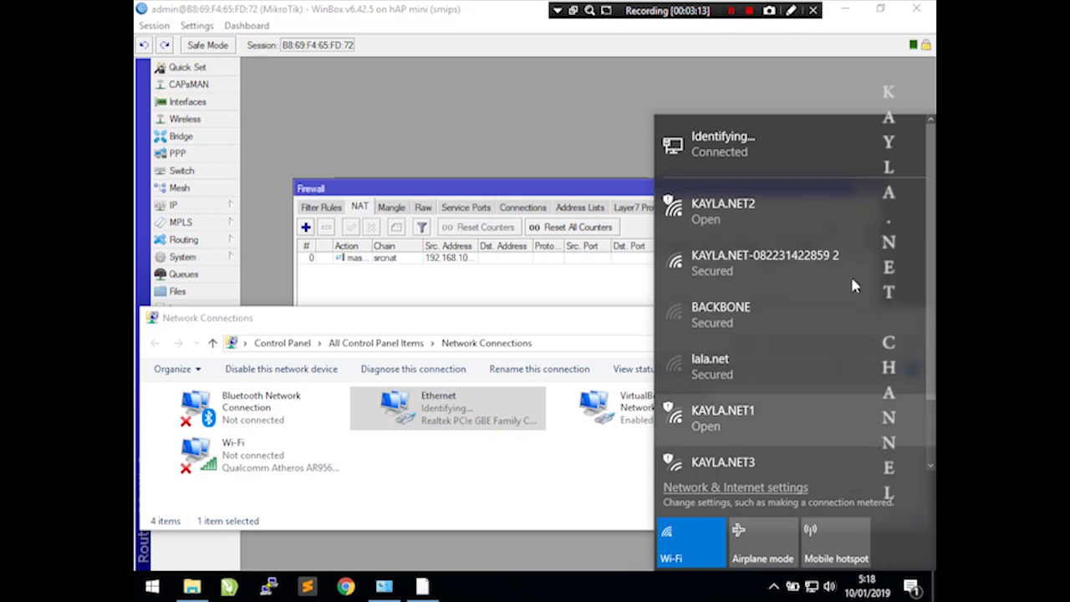
pyautogui.click(518, 313)
pyautogui.doubleClick(436, 413)
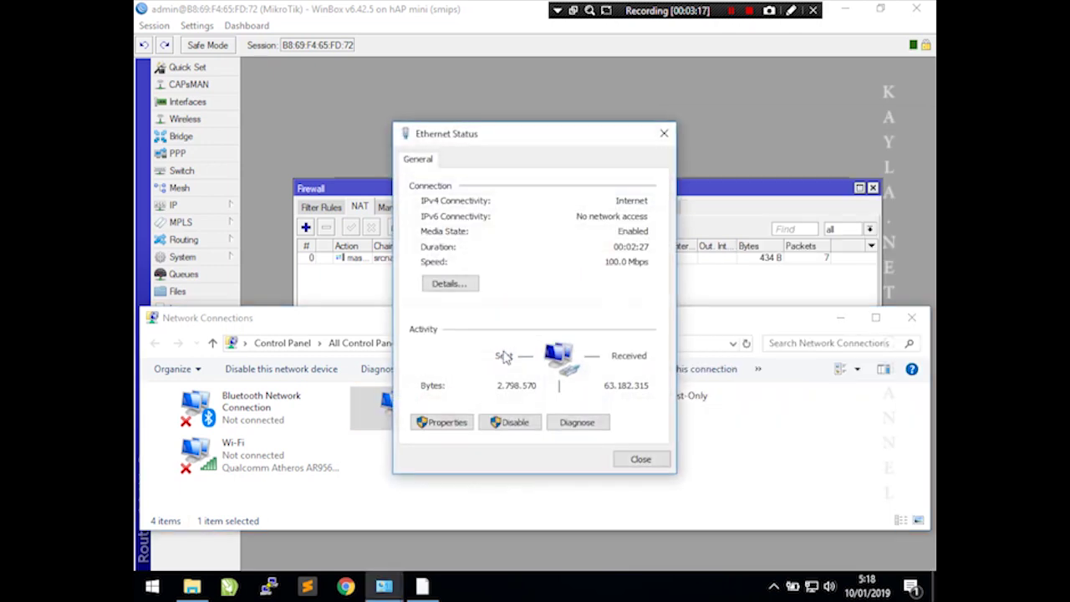
# - Launch Command Prompt via cmd and ping the router at 192.168.10.1
pyautogui.click(640, 458)
pyautogui.click(152, 587)
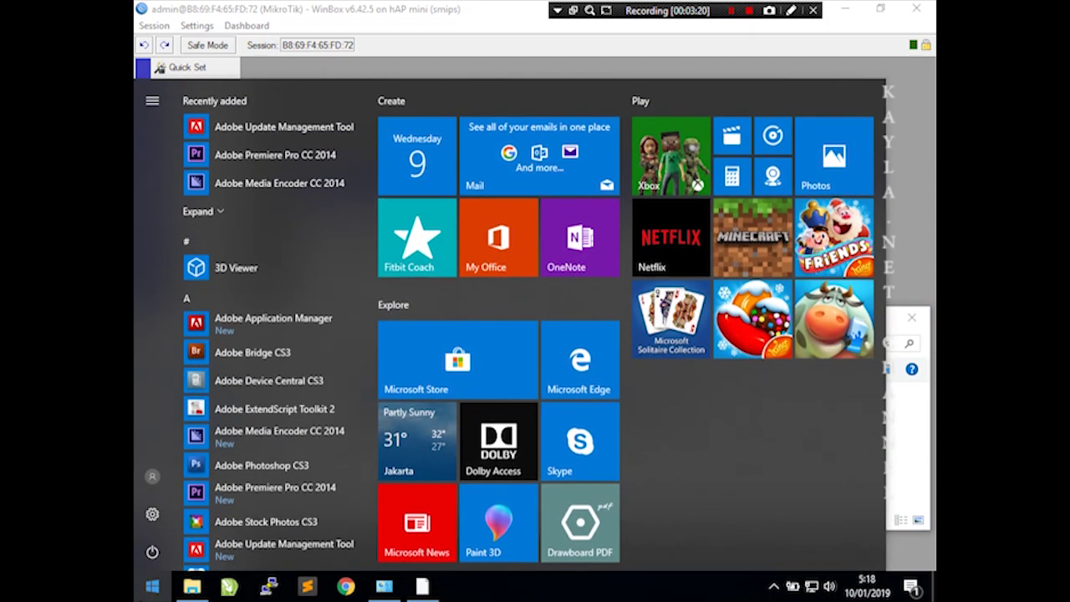
pyautogui.write('cmd')
pyautogui.press('Return')
pyautogui.write('ping 192.168.10.1')
pyautogui.press('Return')
pyautogui.hotkey('ctrl', 'c')
# - Ping google.com and 8.8.8.8, then close Command Prompt
pyautogui.press('Up')
pyautogui.write('com')
pyautogui.press('Return')
pyautogui.hotkey('ctrl', 'c')
pyautogui.write('pi')
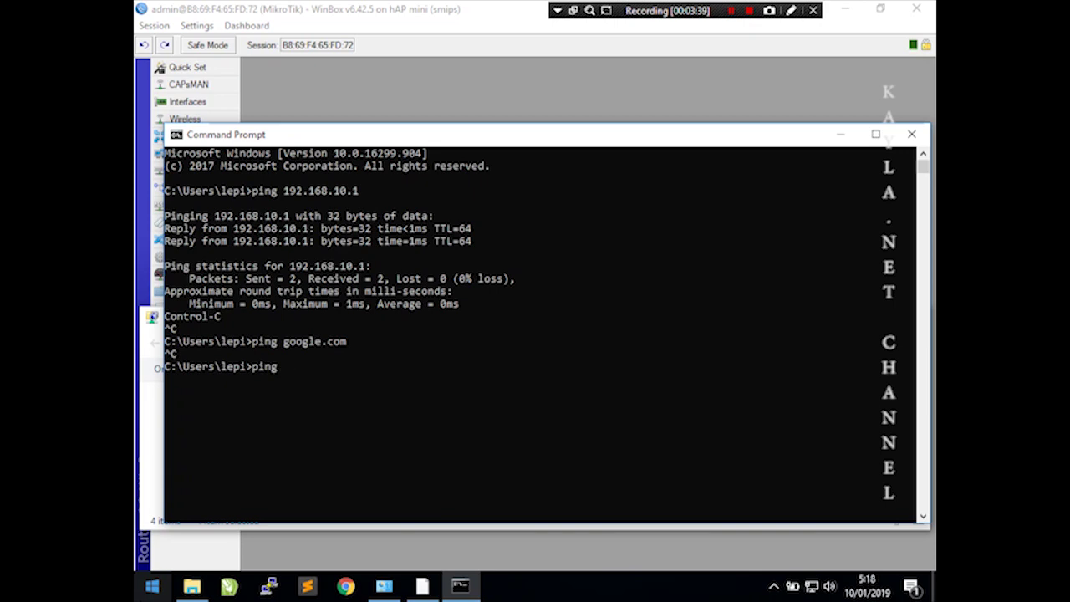
pyautogui.press('Return')
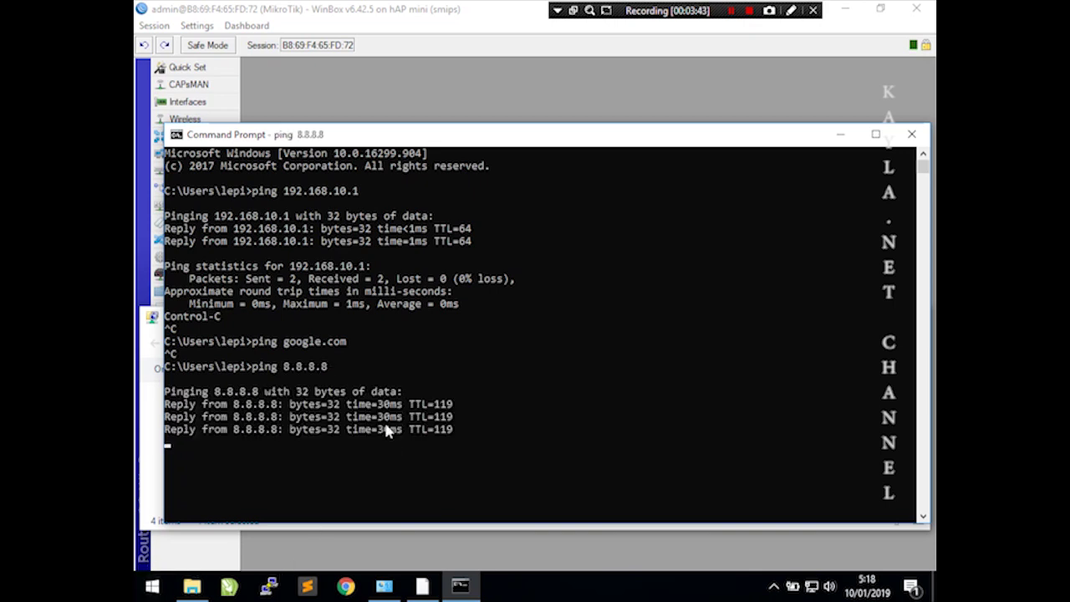
pyautogui.hotkey('ctrl', 'c')
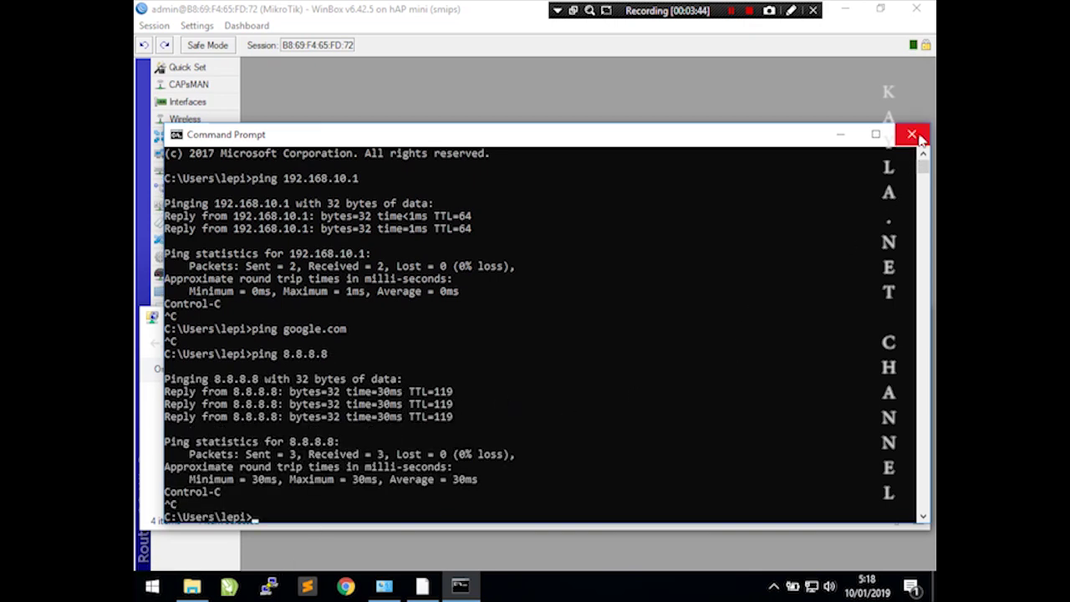
pyautogui.click(911, 134)
# - Launch Chrome and load google.com
pyautogui.click(375, 587)
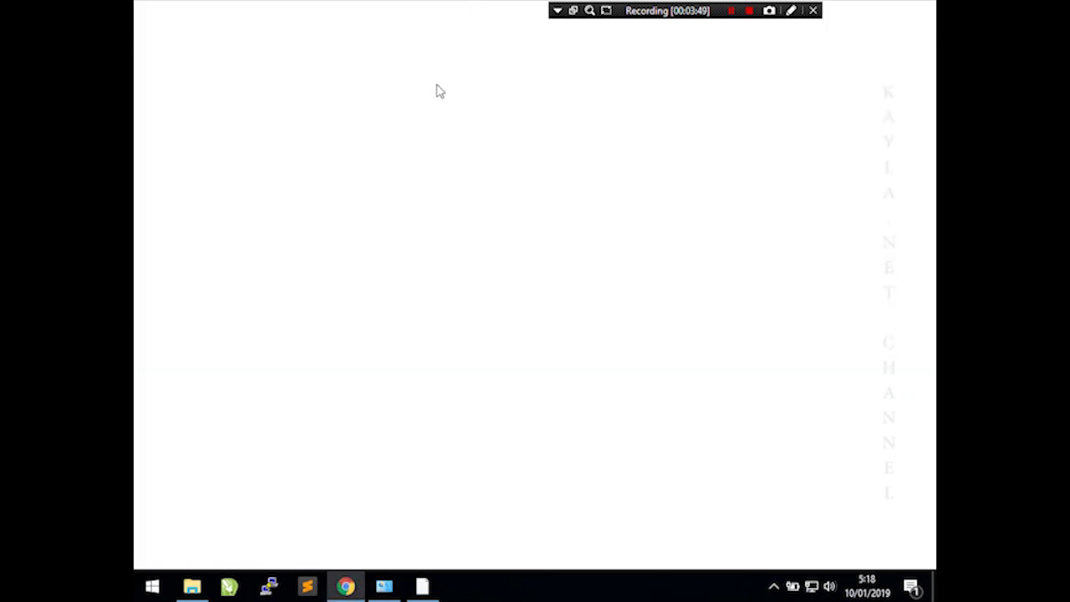
pyautogui.click(375, 42)
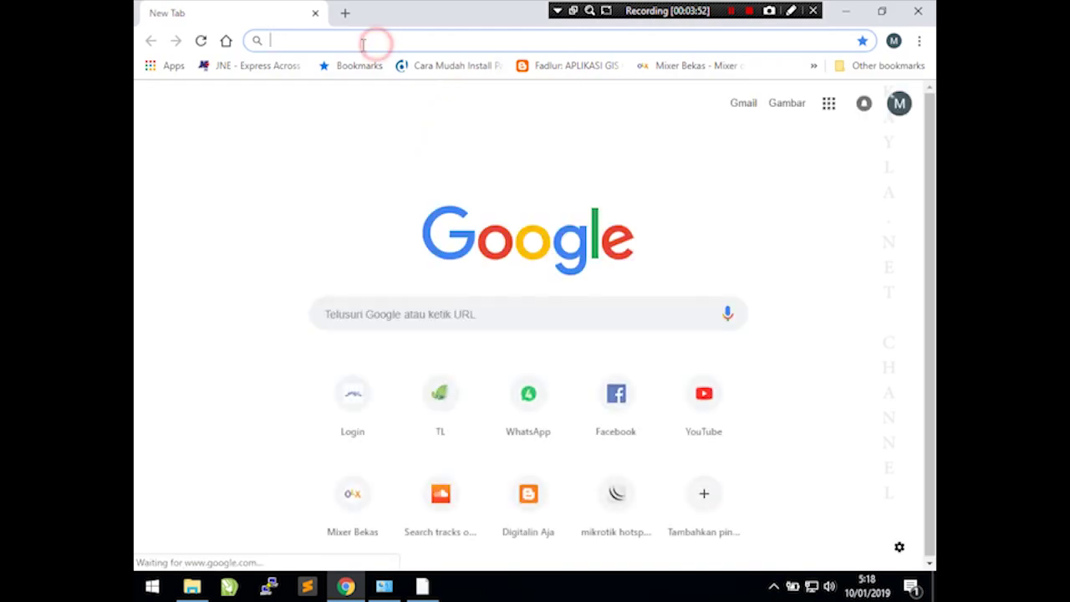
pyautogui.write('192.')
pyautogui.press('BackSpace')
pyautogui.press('BackSpace')
pyautogui.press('BackSpace')
pyautogui.press('BackSpace')
pyautogui.press('BackSpace')
pyautogui.write('google.c')
pyautogui.press('Return')
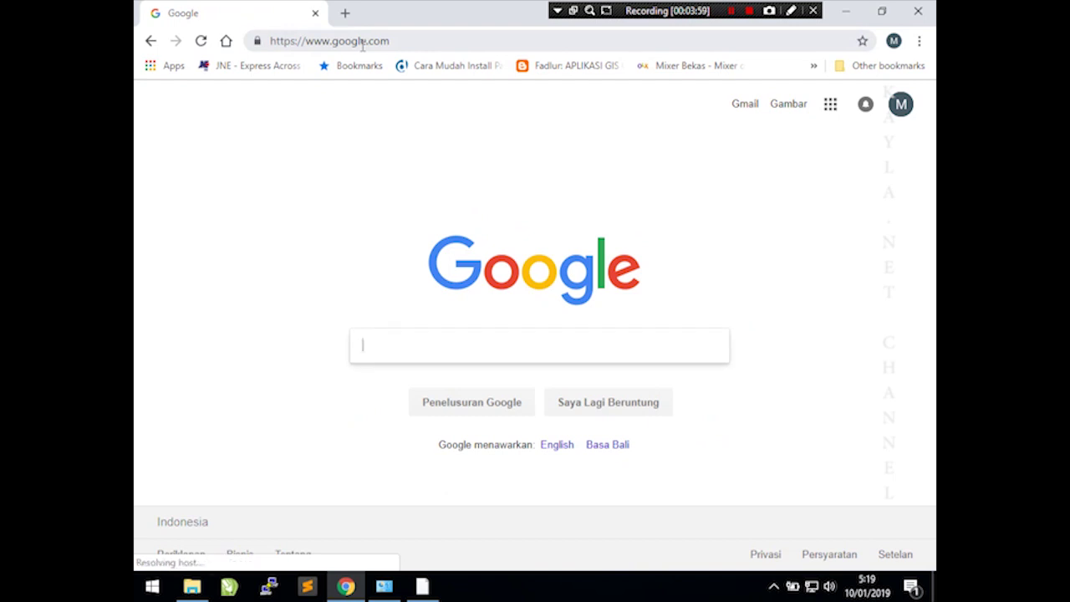
# - Search for yahoomail, load youtube.com, then close Chrome
pyautogui.click(362, 41)
pyautogui.press('BackSpace')
pyautogui.write('yahoomail')
pyautogui.press('Return')
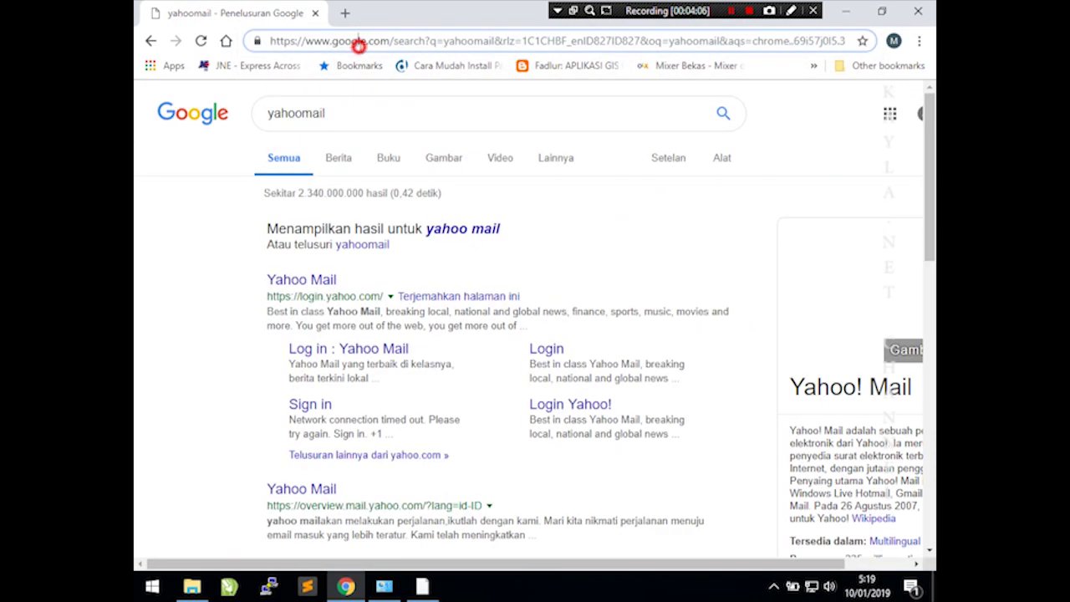
pyautogui.click(358, 43)
pyautogui.write('youtub')
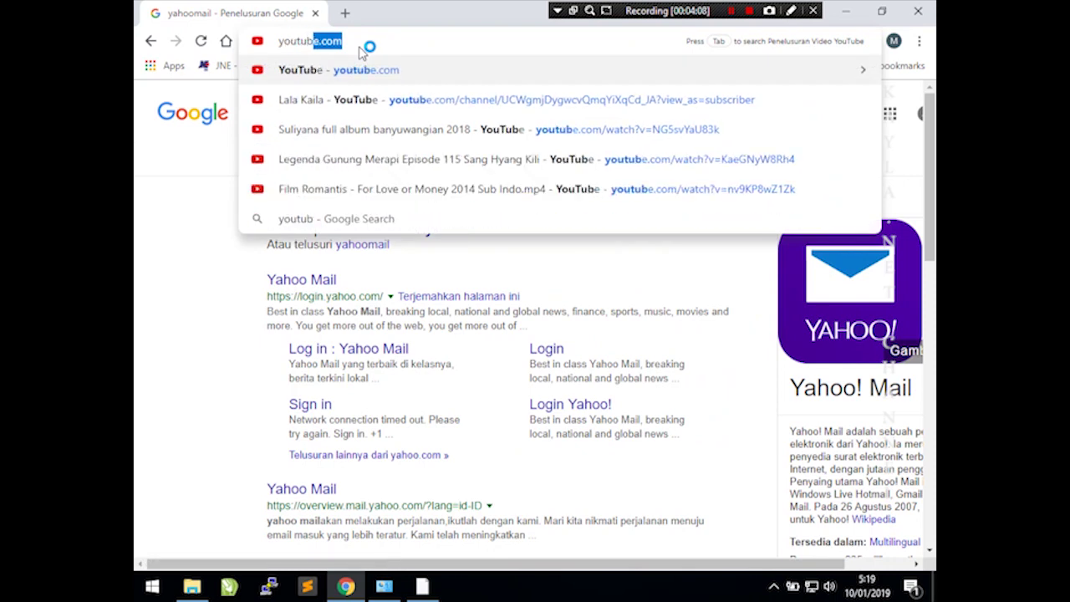
pyautogui.press('Return')
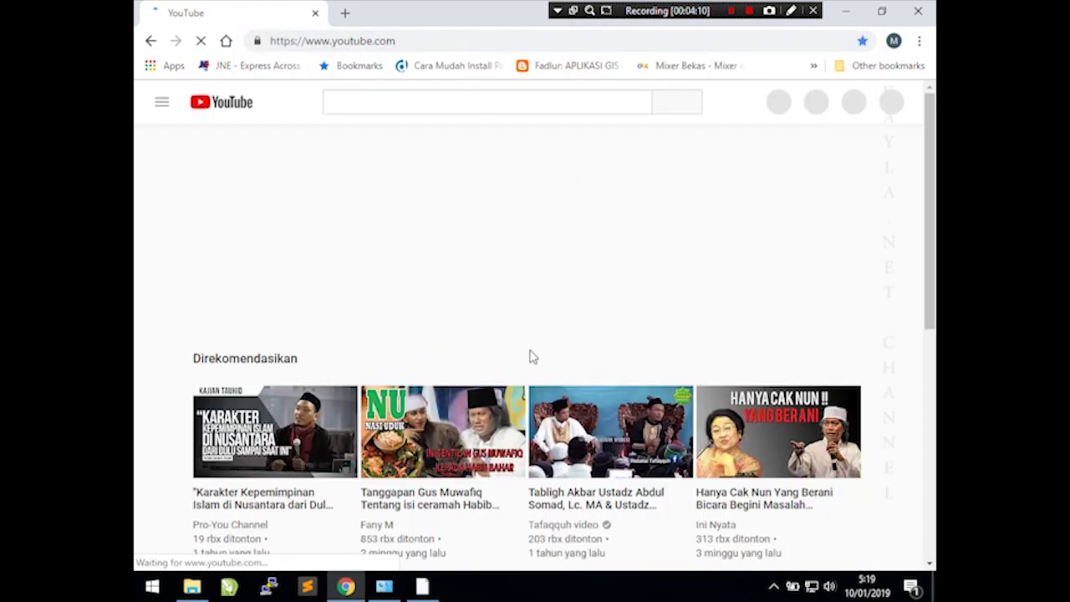
pyautogui.click(920, 12)
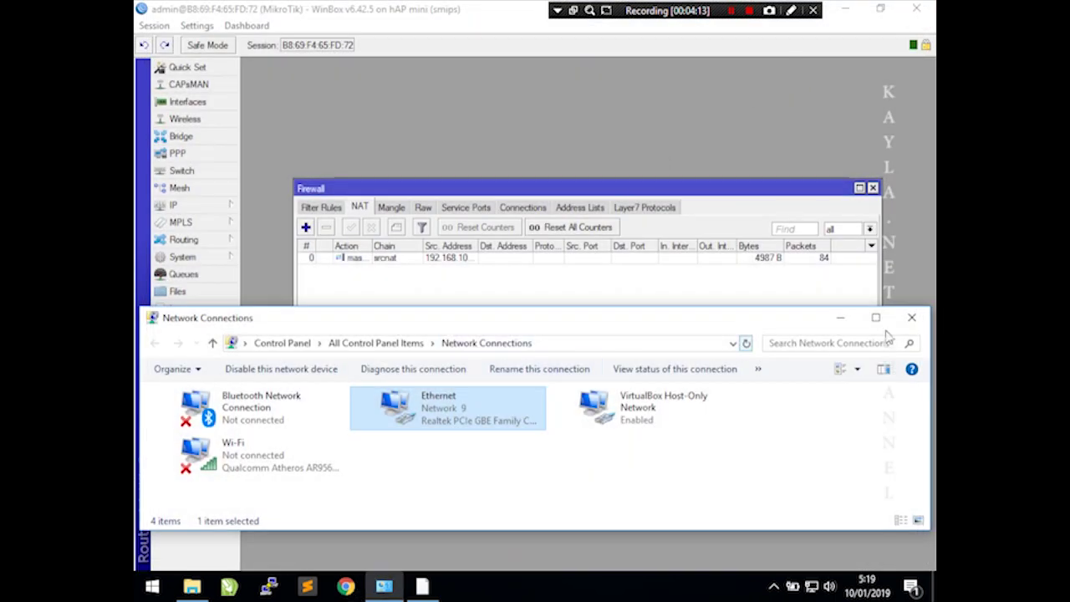
# - Close the Firewall window and add the address 192.168.20.1/24 on wlan1
pyautogui.click(572, 149)
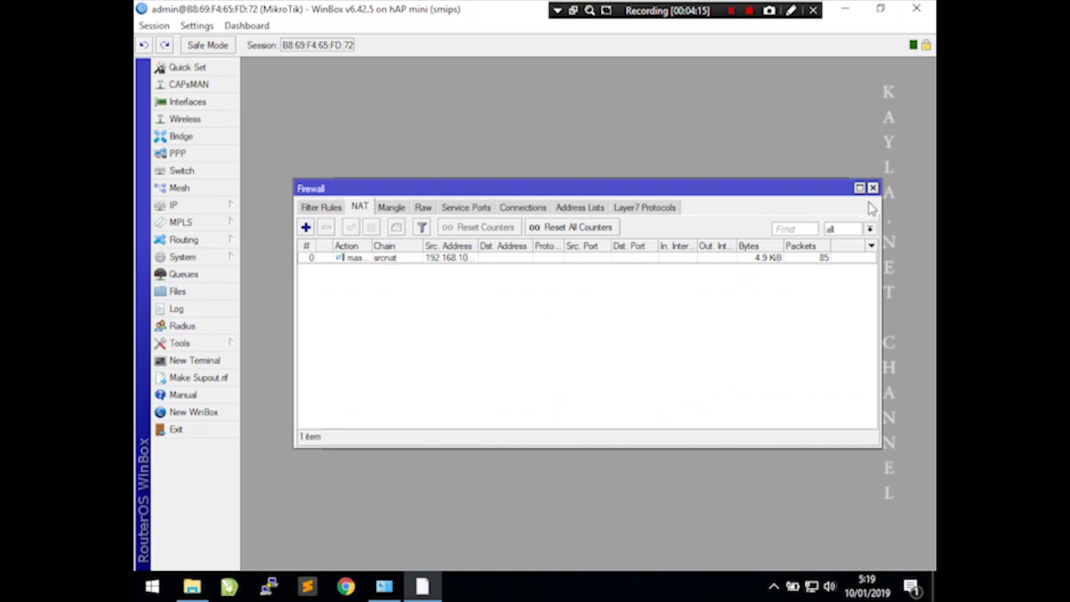
pyautogui.click(873, 188)
pyautogui.click(195, 207)
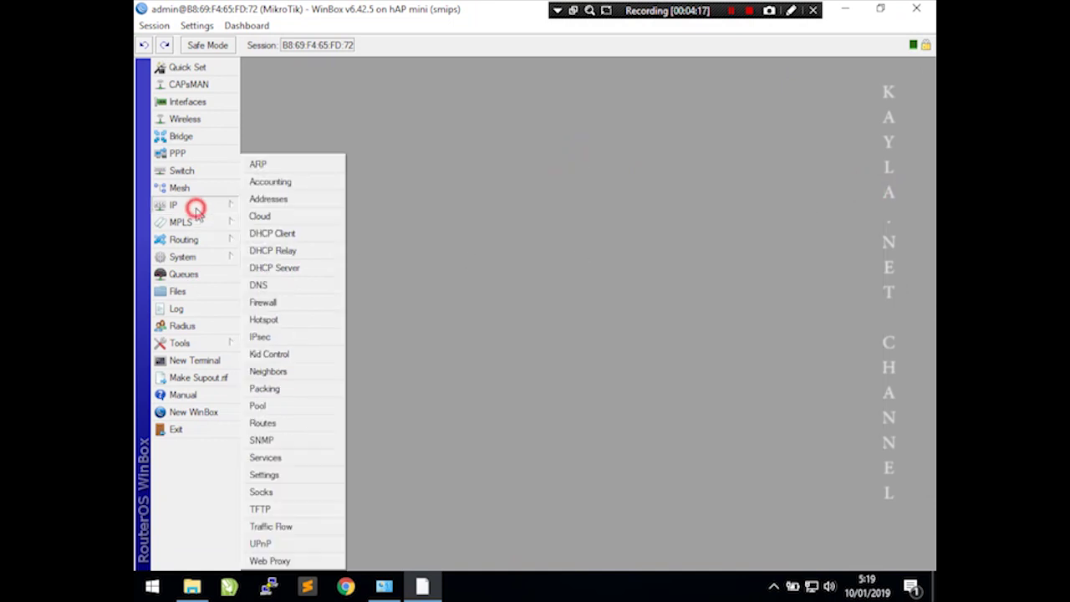
pyautogui.click(288, 198)
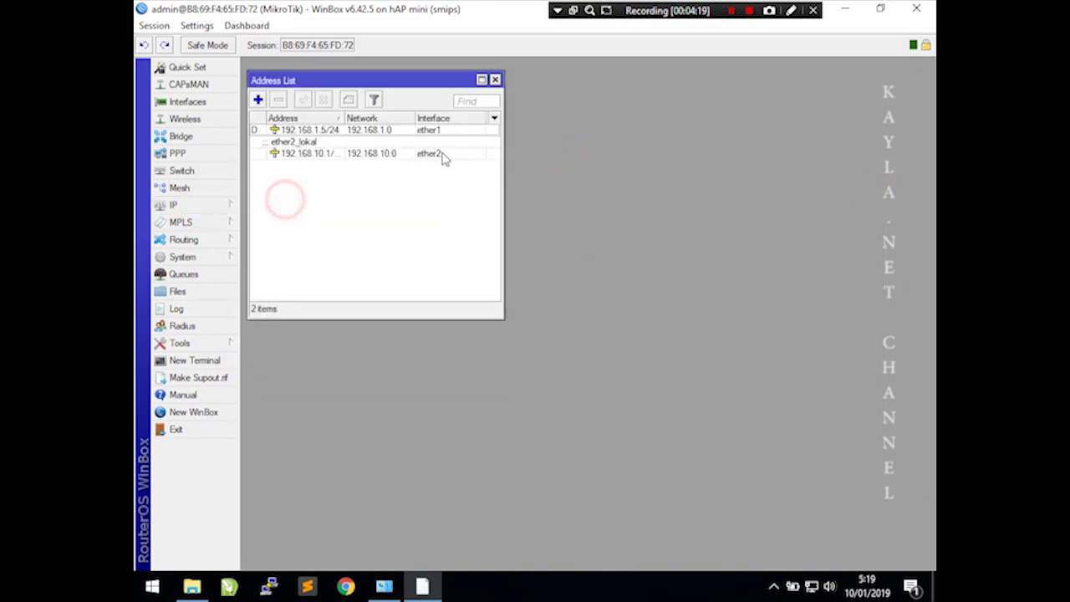
pyautogui.click(258, 100)
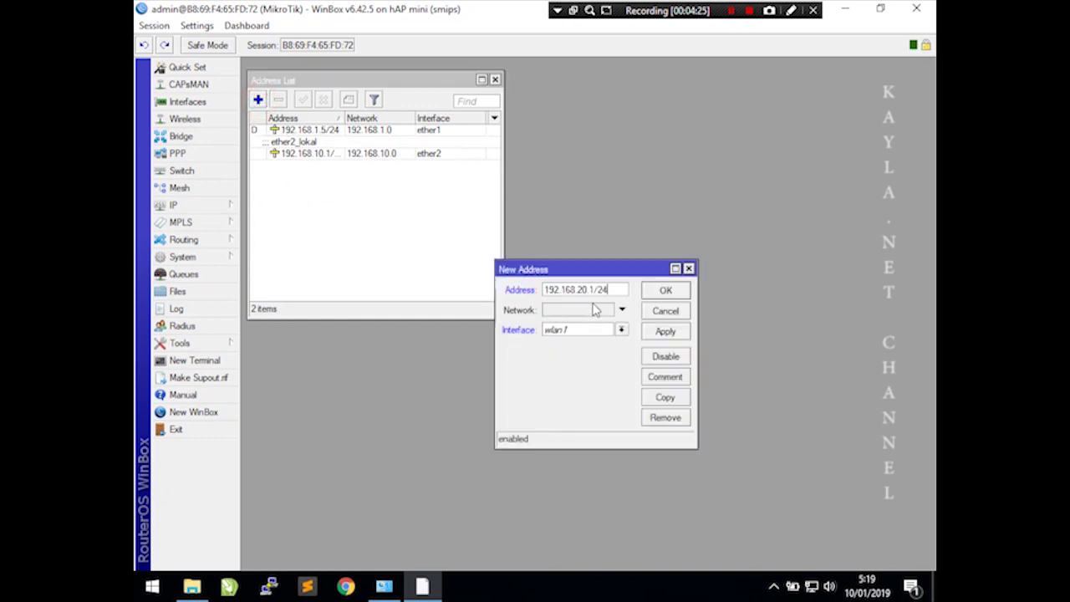
pyautogui.click(583, 329)
pyautogui.click(575, 372)
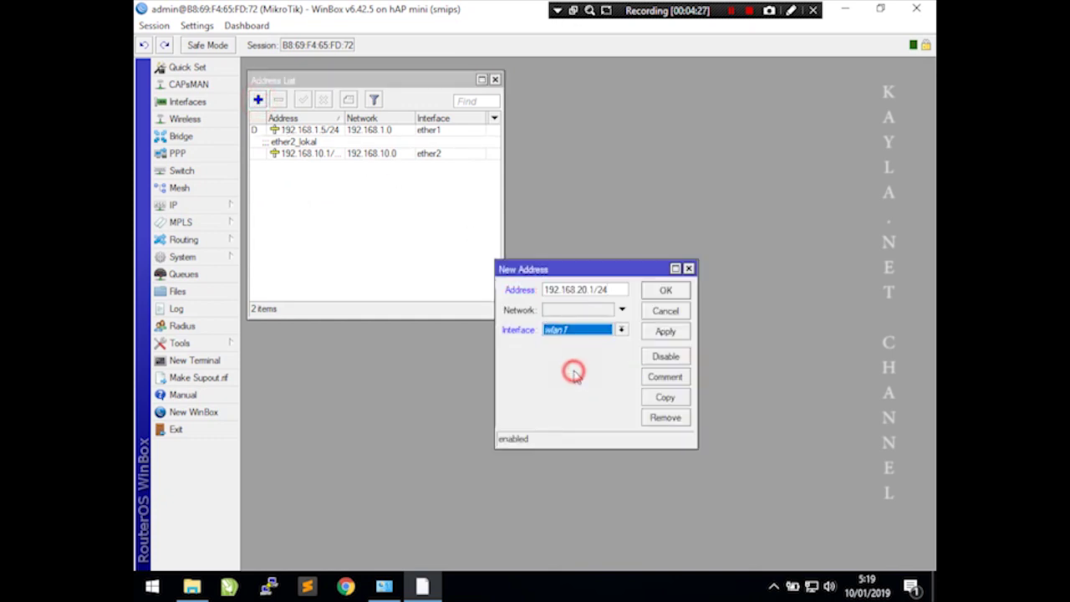
pyautogui.click(666, 333)
# - Comment the wlan1 address 'Hotspot', apply, and close the dialog
pyautogui.click(675, 377)
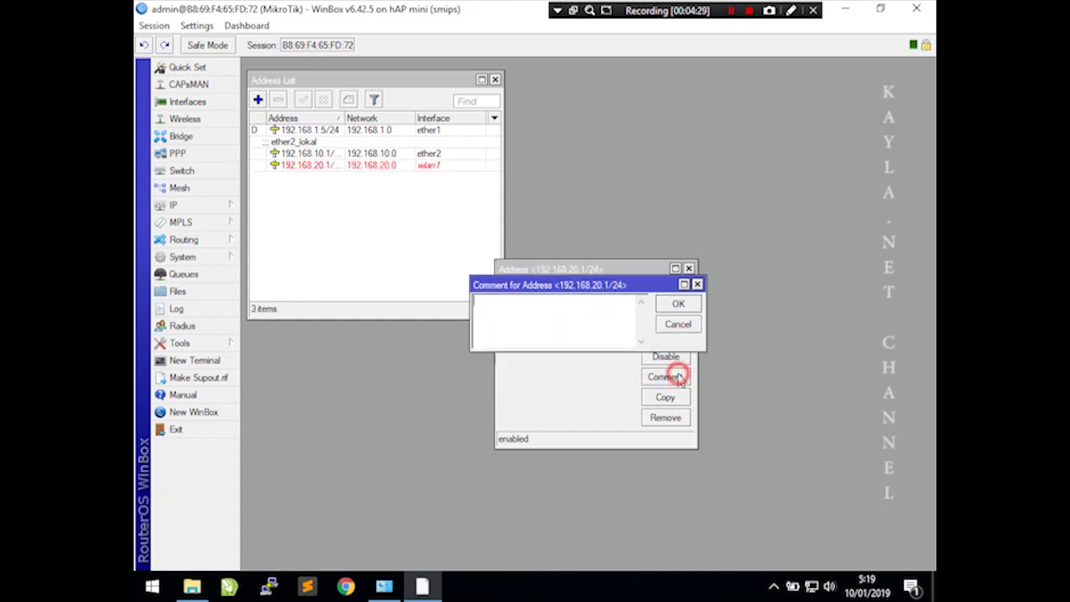
pyautogui.click(680, 305)
pyautogui.click(670, 333)
pyautogui.click(667, 291)
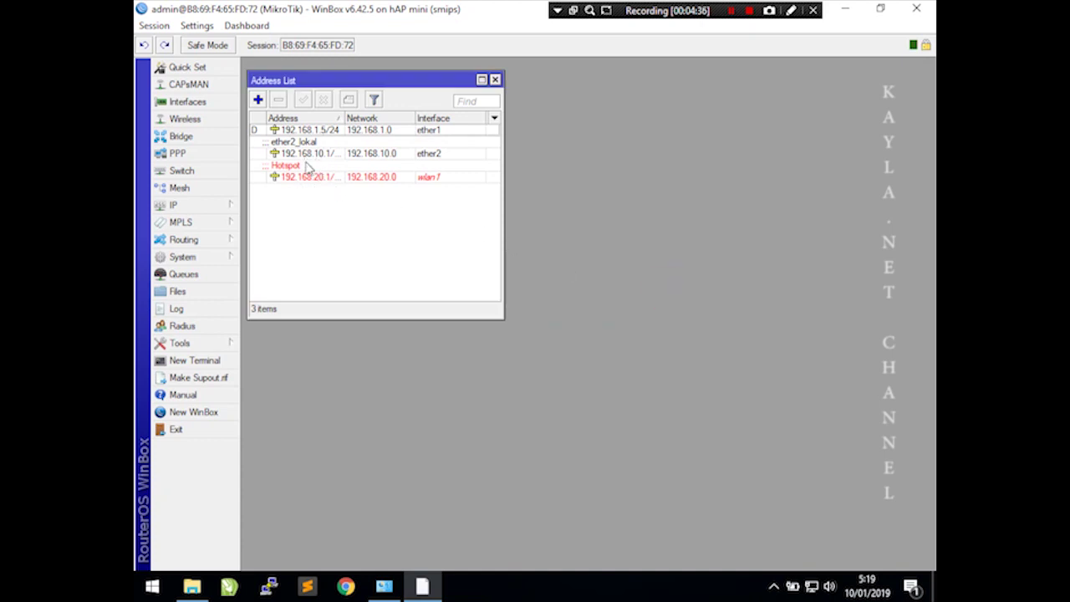
# - Enable the wlan1 wireless interface and open its settings
pyautogui.click(197, 117)
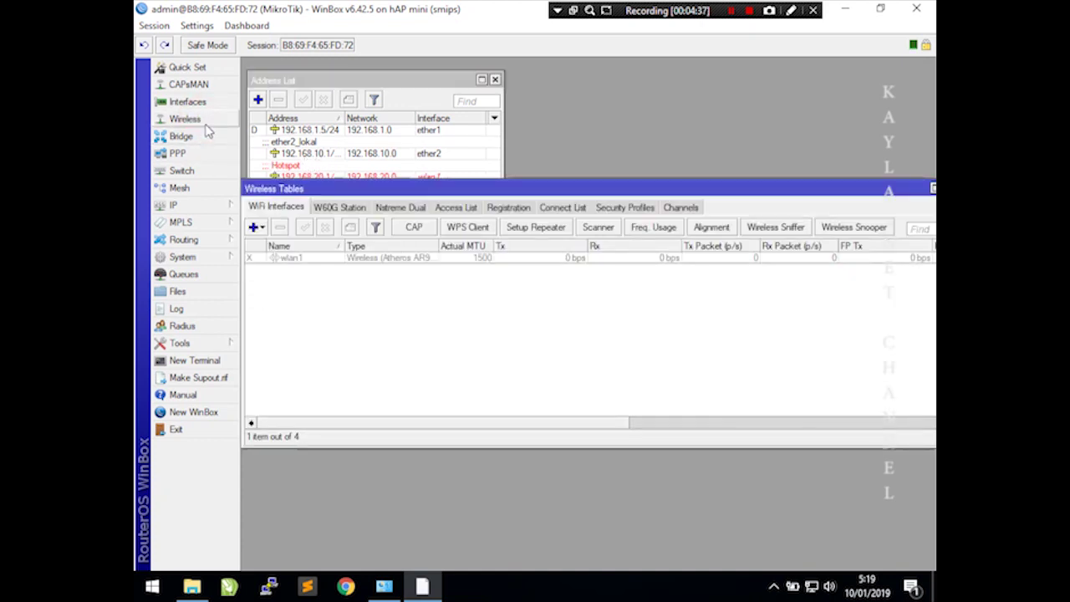
pyautogui.click(292, 259)
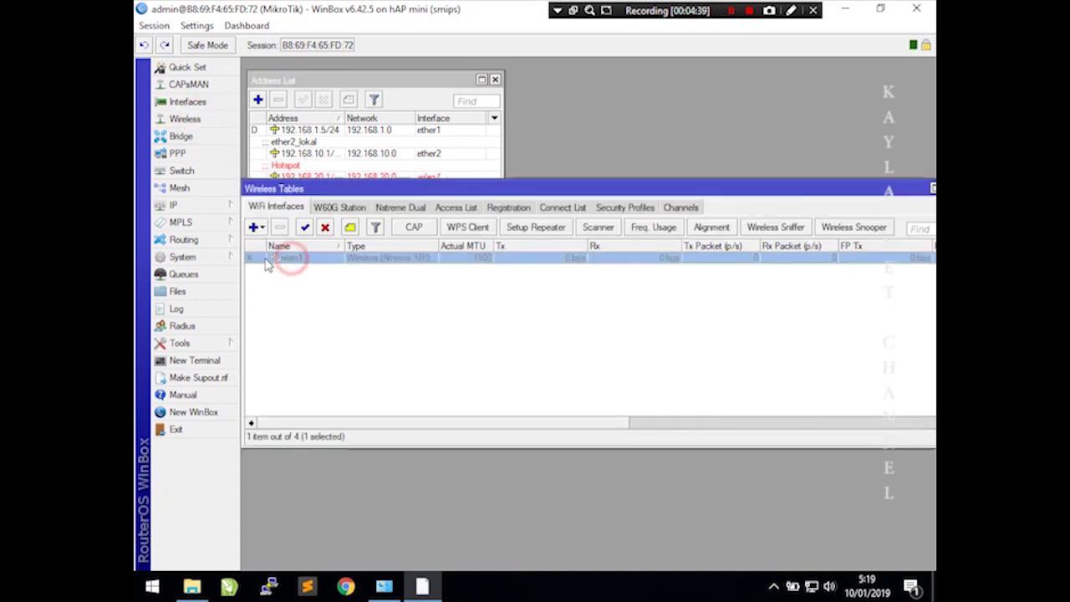
pyautogui.click(306, 227)
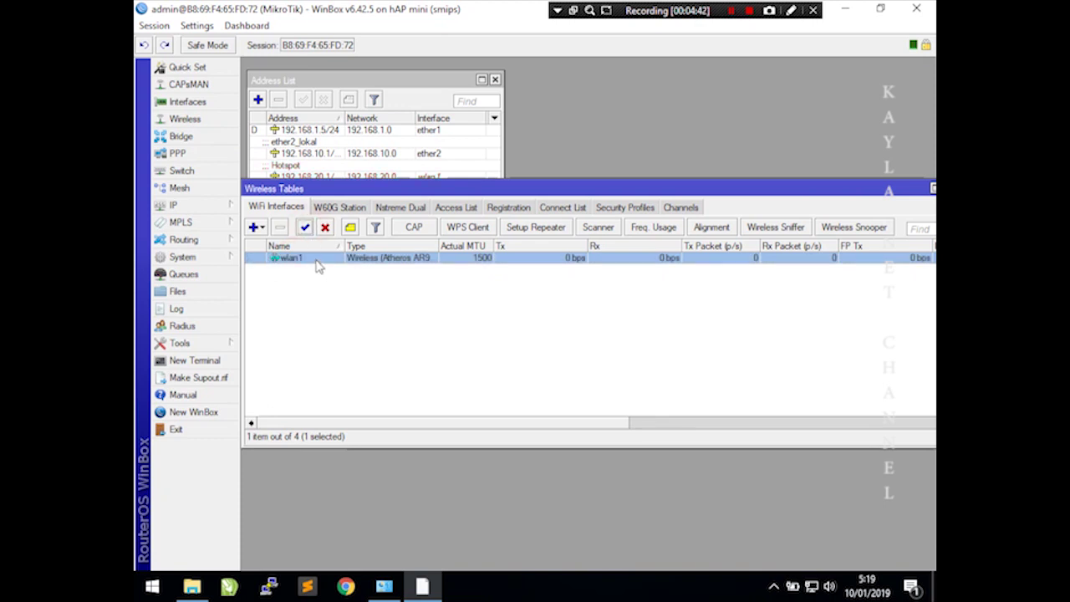
pyautogui.doubleClick(313, 258)
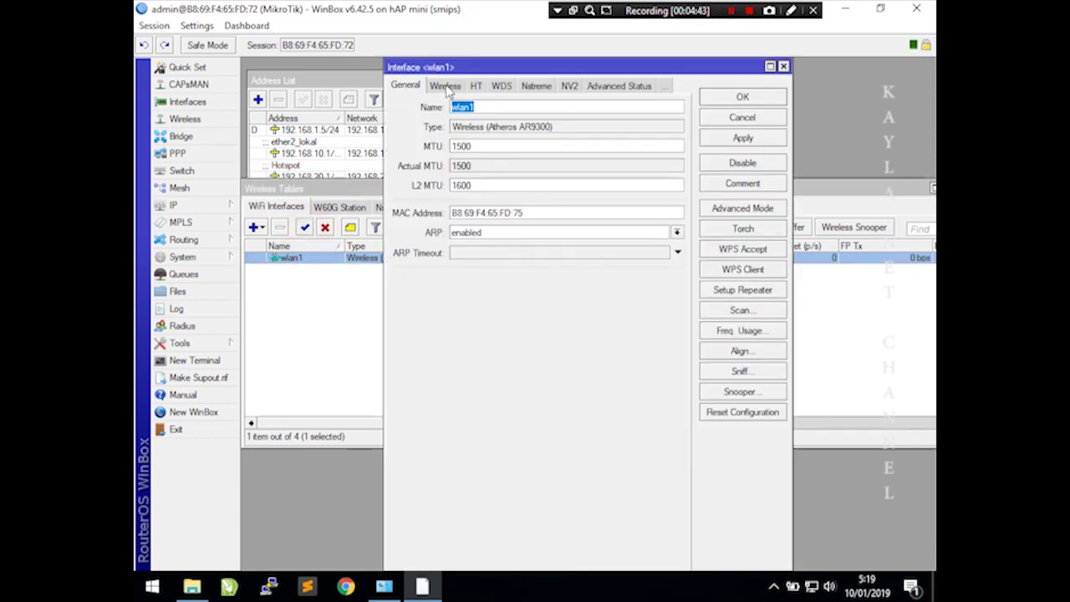
# - Set wlan1 to ap bridge mode with SSID NAMAMU@HOTSPOT and save
pyautogui.click(445, 86)
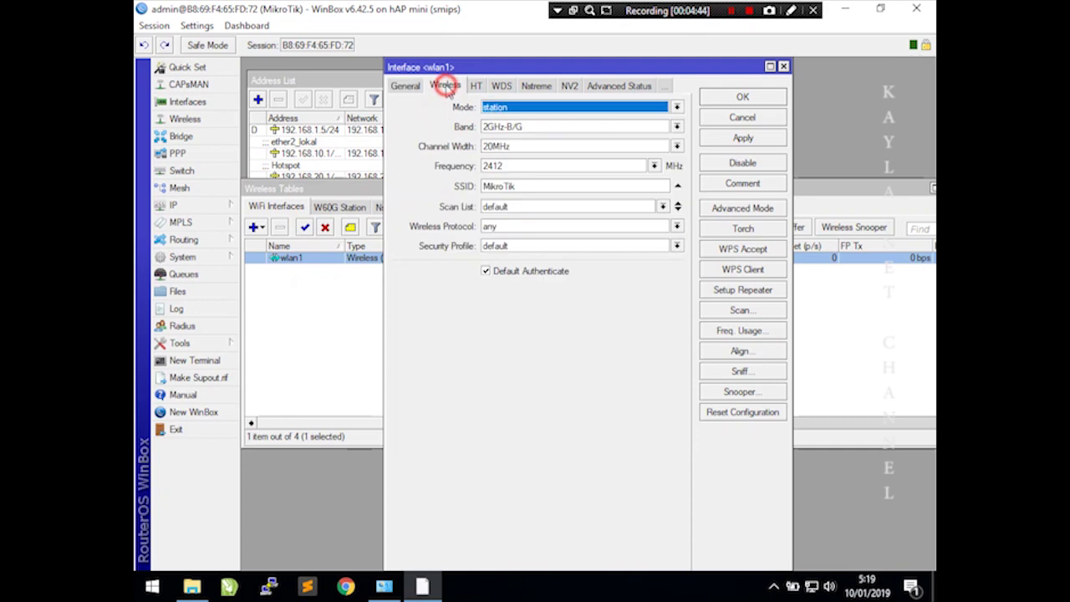
pyautogui.click(504, 112)
pyautogui.click(519, 131)
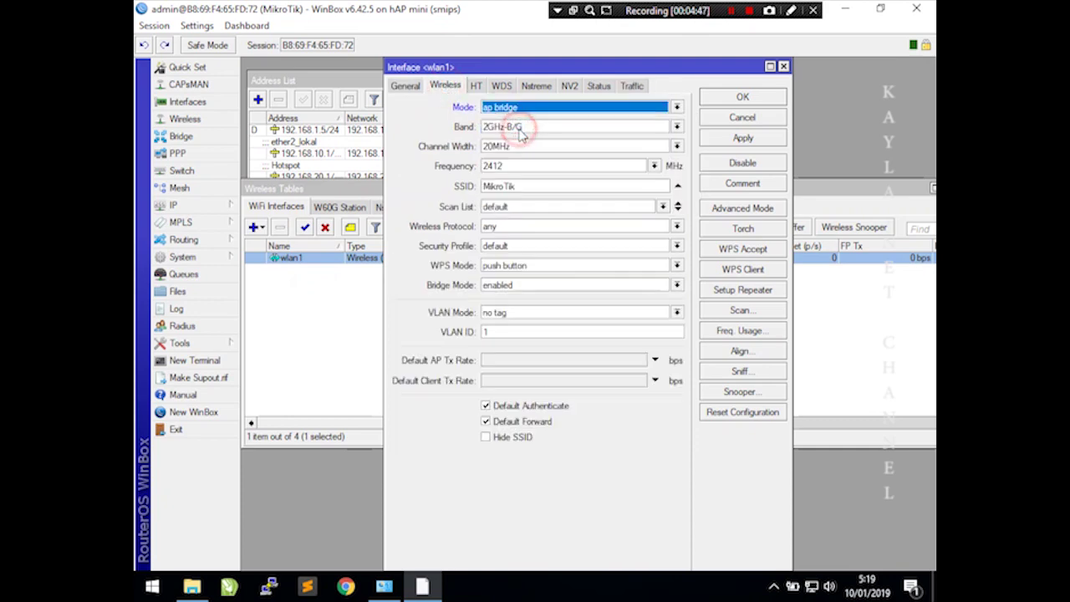
pyautogui.doubleClick(508, 186)
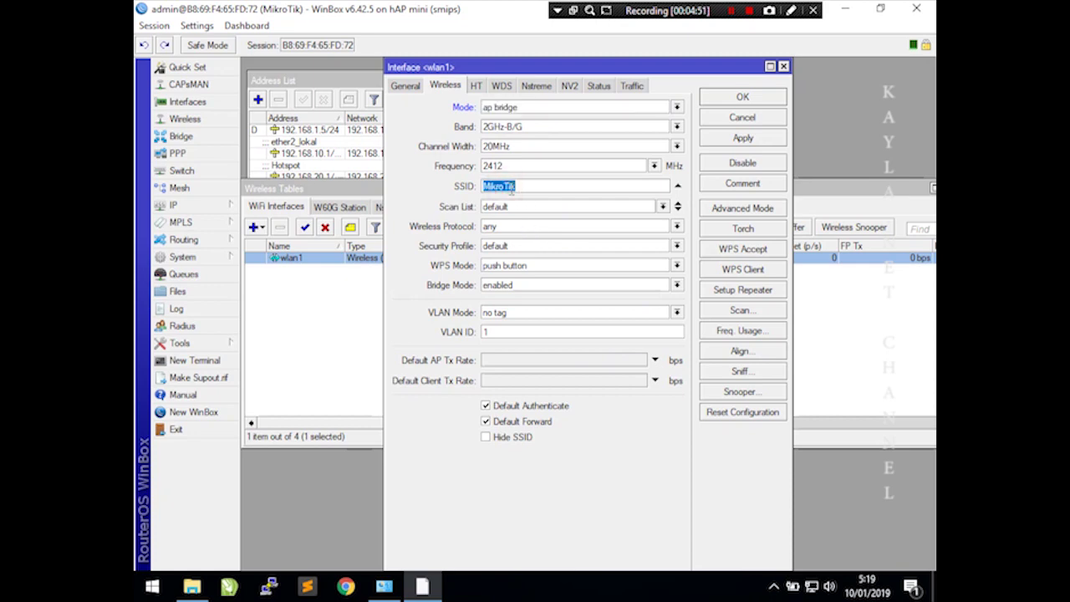
pyautogui.write('NAMAMU@HOTSPOT')
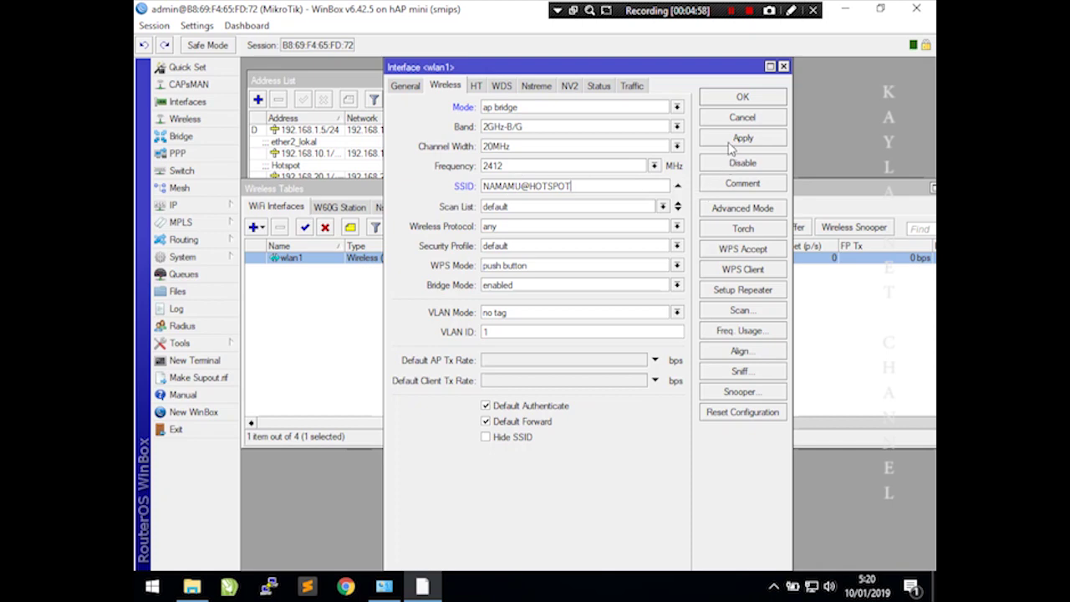
pyautogui.click(729, 140)
pyautogui.click(733, 97)
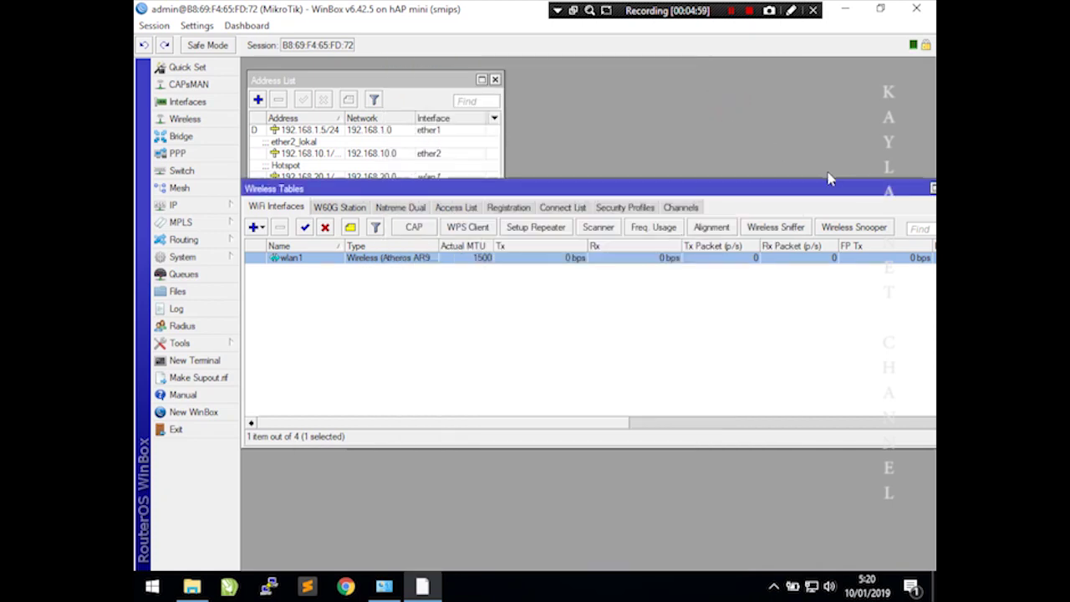
# - Close Wireless Tables and check NAMAMU@HOTSPOT in the Windows Wi-Fi list
pyautogui.moveTo(865, 184); pyautogui.dragTo(816, 189)
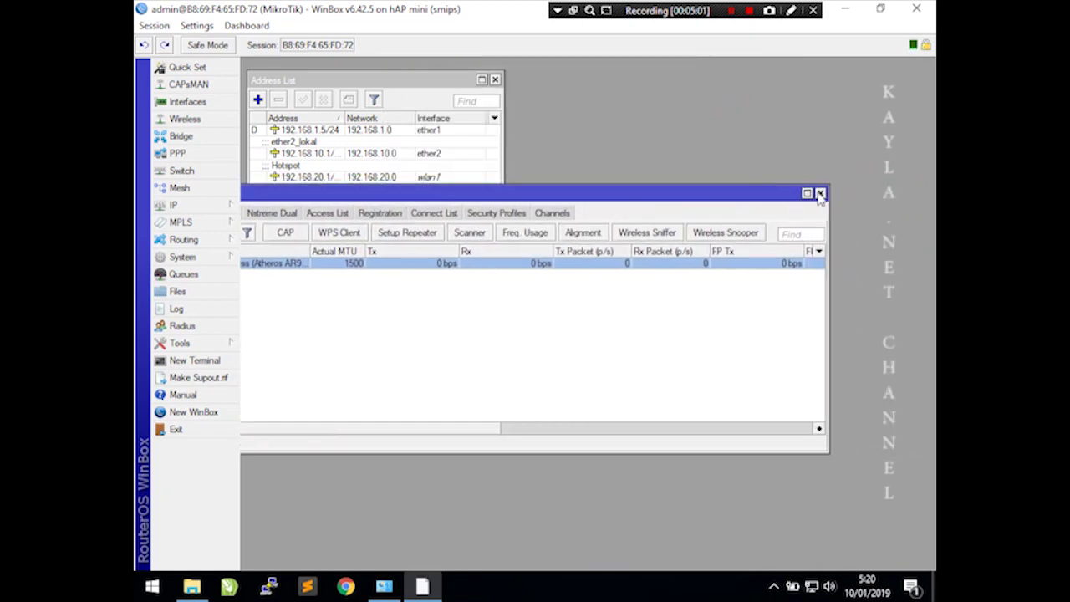
pyautogui.click(823, 192)
pyautogui.click(812, 587)
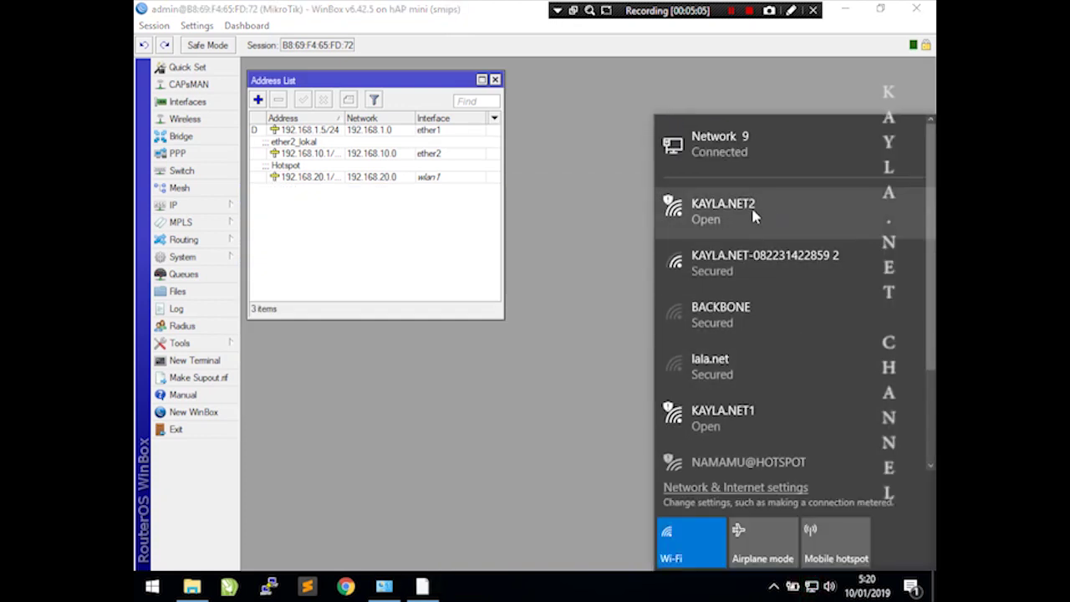
pyautogui.scroll(-3, 786, 422)
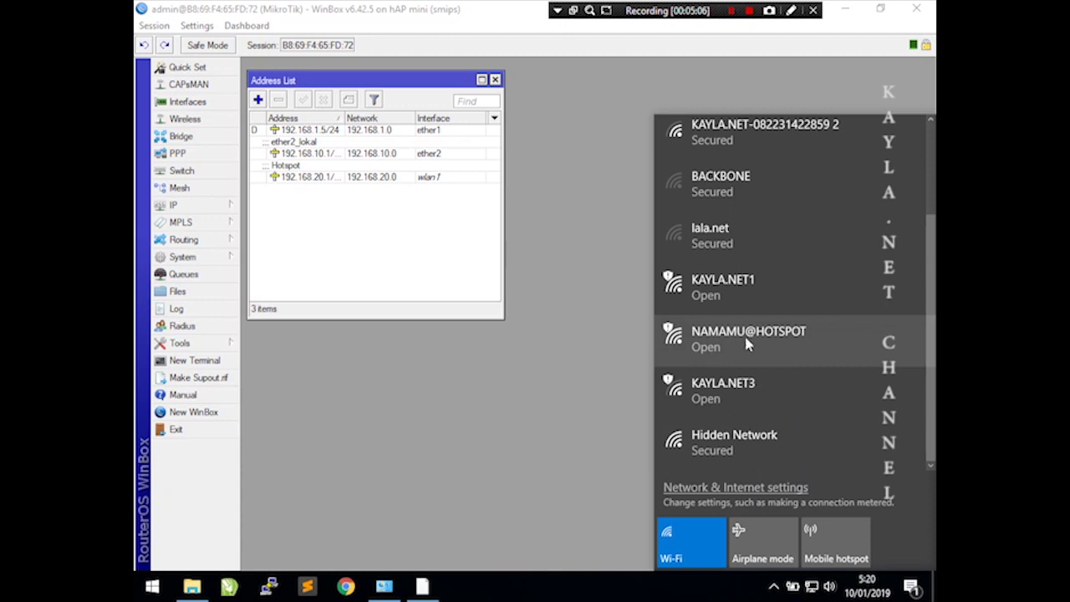
pyautogui.click(418, 242)
# - Open IP > Hotspot, close the Address List, and launch Hotspot Setup
pyautogui.click(210, 204)
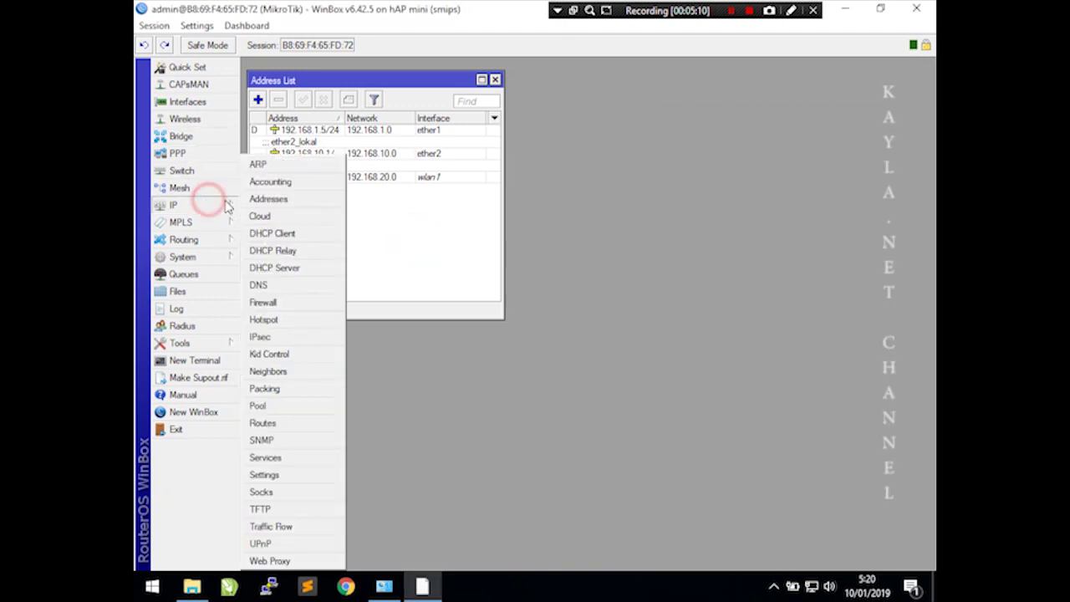
pyautogui.click(275, 317)
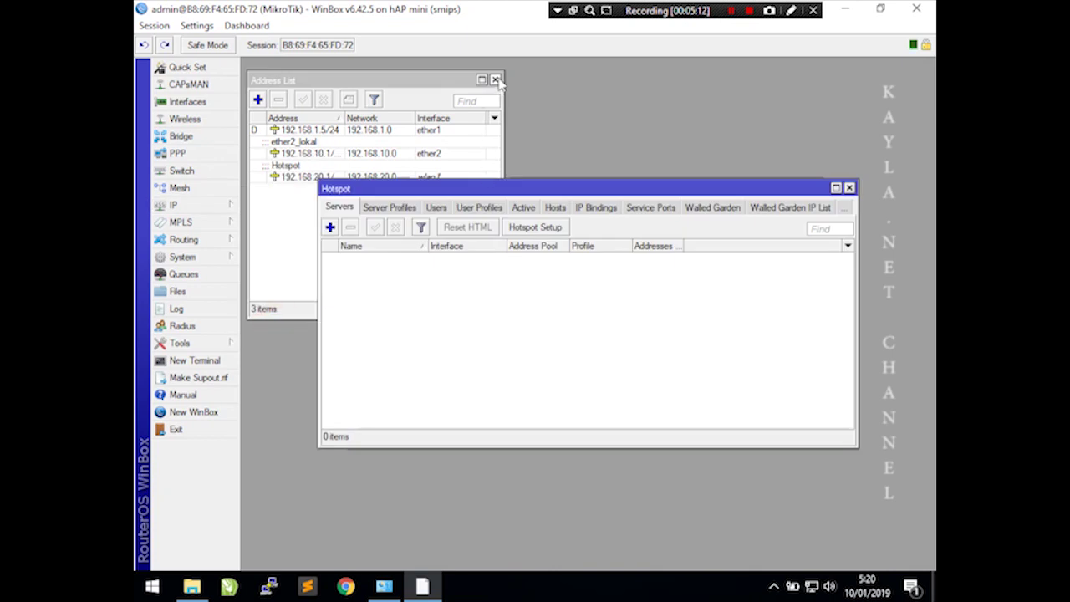
pyautogui.click(496, 80)
pyautogui.moveTo(533, 189); pyautogui.dragTo(416, 73)
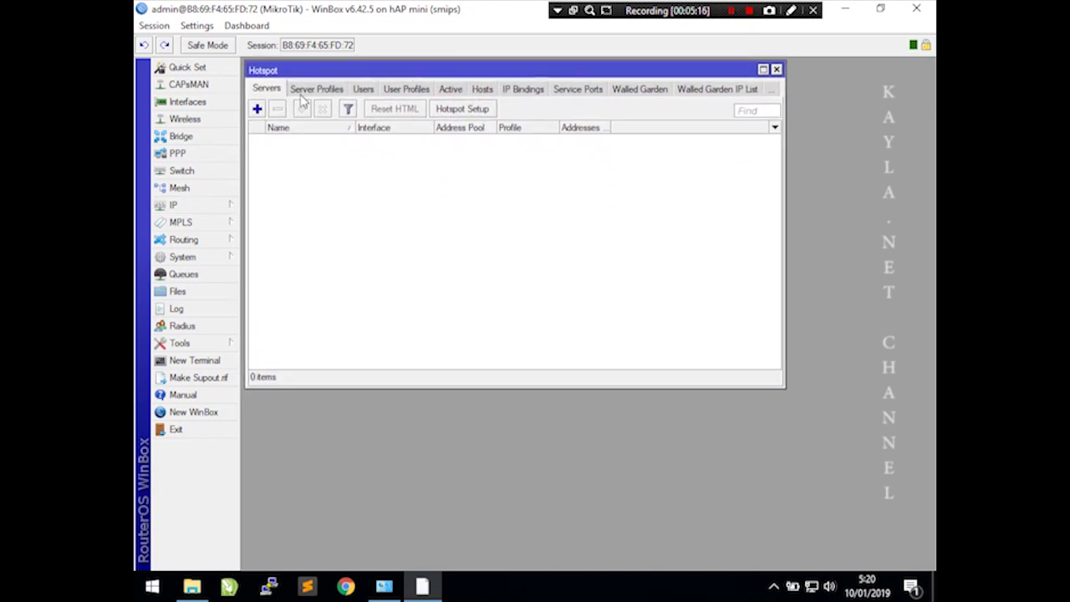
pyautogui.click(492, 109)
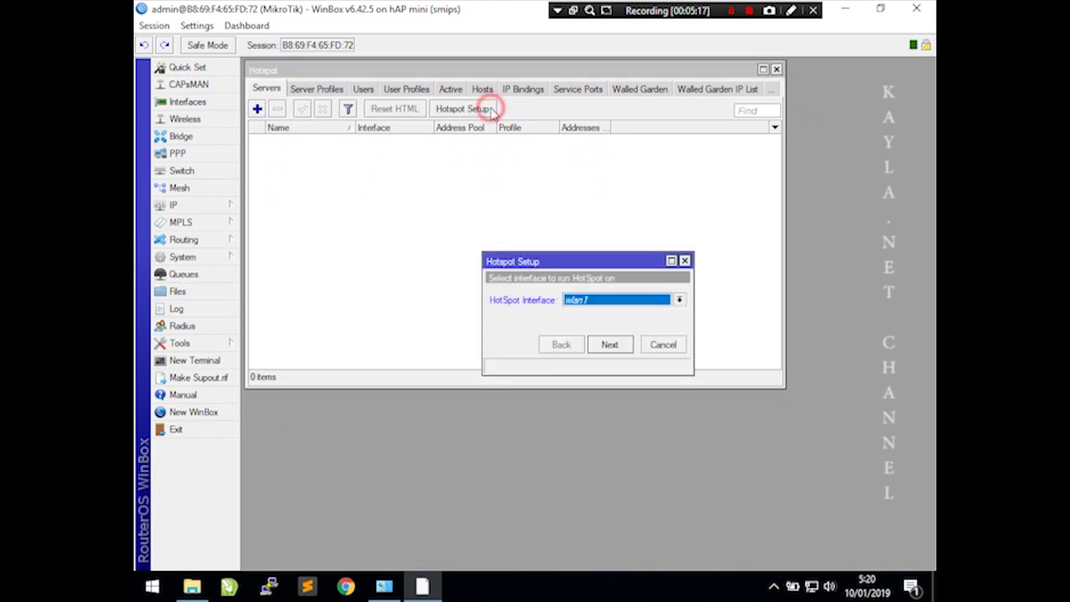
# - Choose wlan1 as the hotspot interface and accept local network 192.168.20.1/24
pyautogui.click(628, 305)
pyautogui.click(604, 341)
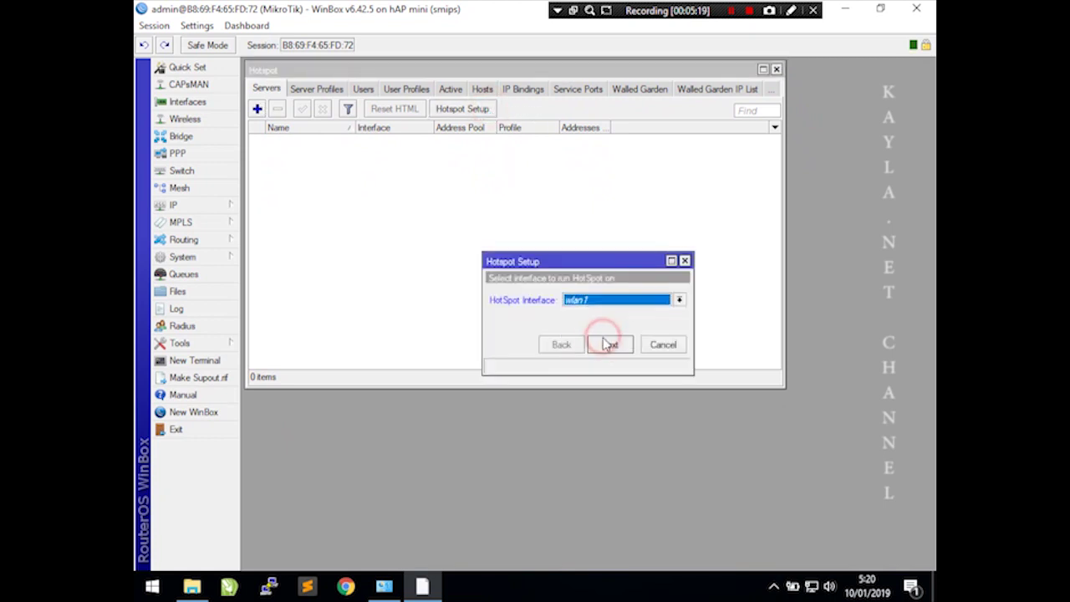
pyautogui.click(611, 347)
pyautogui.click(620, 345)
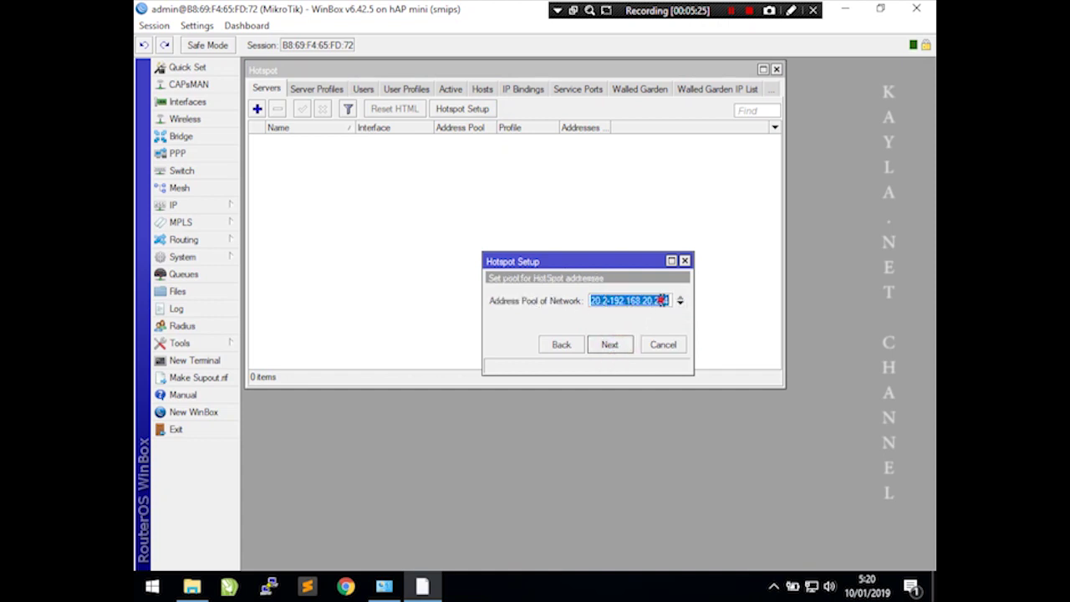
# - Review the address pool 192.168.20.2–192.168.20.254 and accept it
pyautogui.click(663, 300)
pyautogui.moveTo(607, 305); pyautogui.dragTo(537, 302)
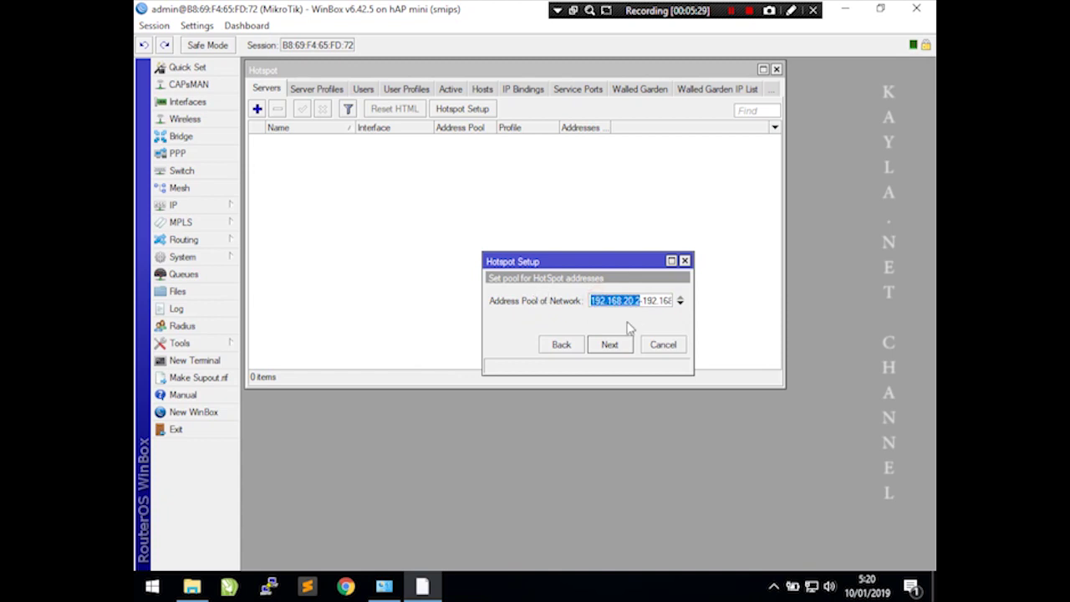
pyautogui.click(657, 301)
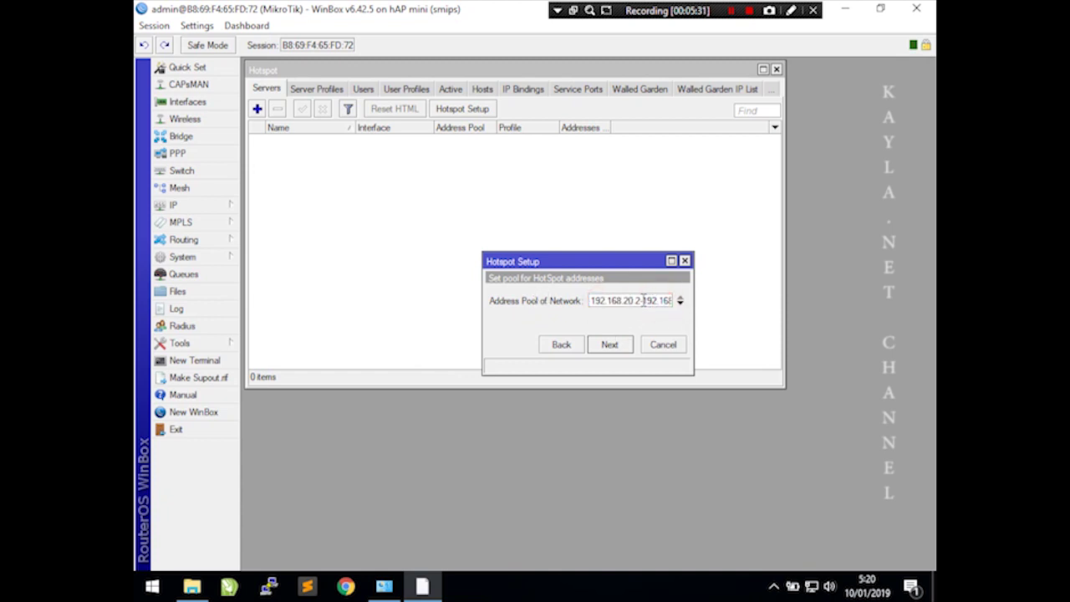
pyautogui.moveTo(640, 301); pyautogui.dragTo(720, 300)
pyautogui.click(666, 301)
pyautogui.moveTo(655, 301); pyautogui.dragTo(730, 310)
pyautogui.click(612, 348)
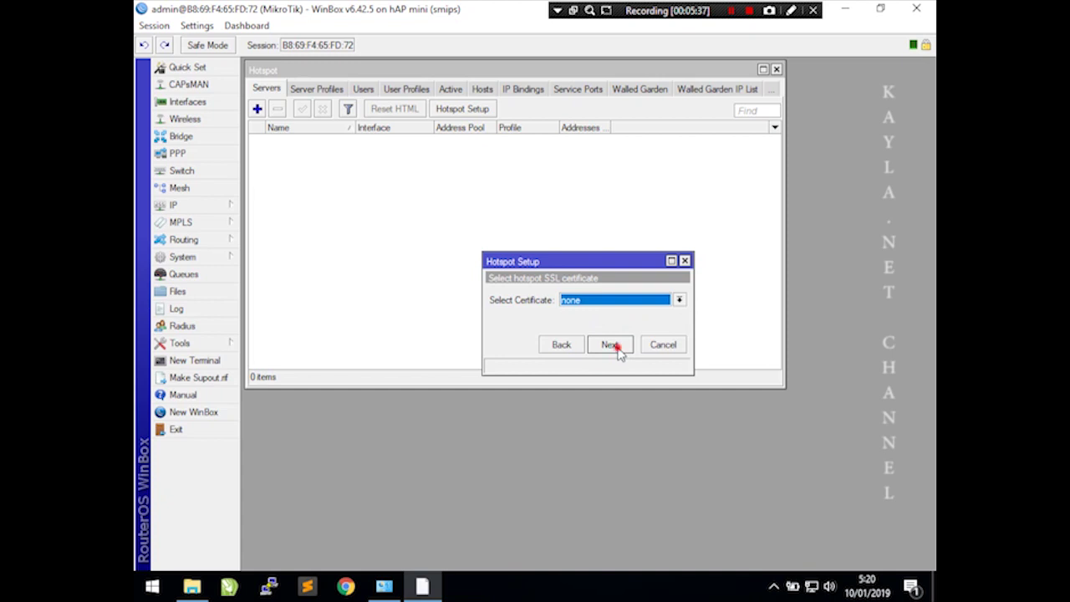
# - Skip the SSL certificate and SMTP server, and set DNS servers 192.168.20.1 and 8.8.8.8
pyautogui.click(617, 346)
pyautogui.click(617, 348)
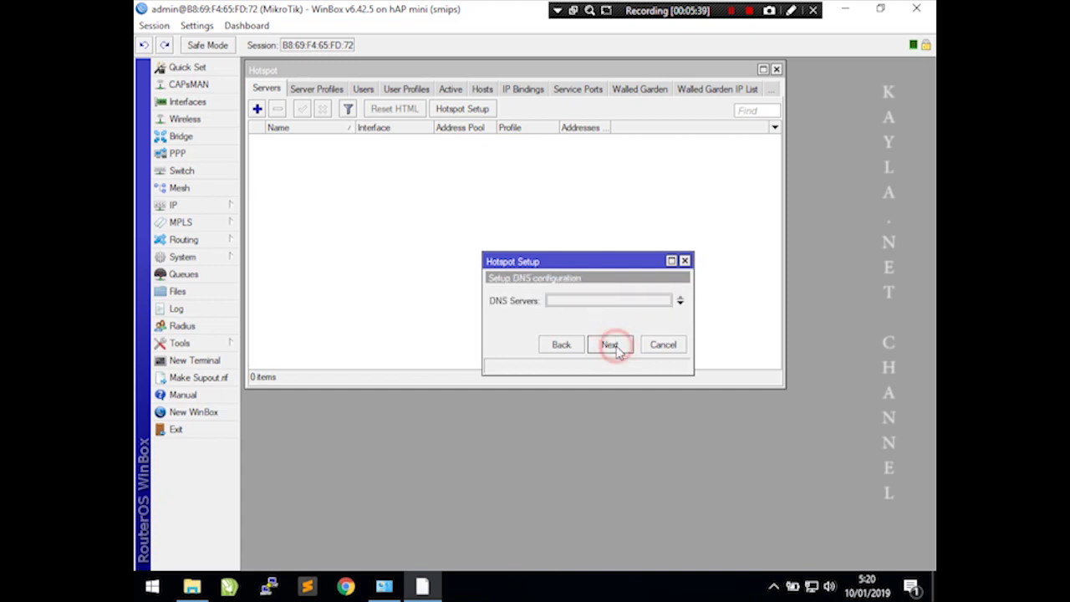
pyautogui.doubleClick(574, 301)
pyautogui.write('192.168.20.1')
pyautogui.click(680, 304)
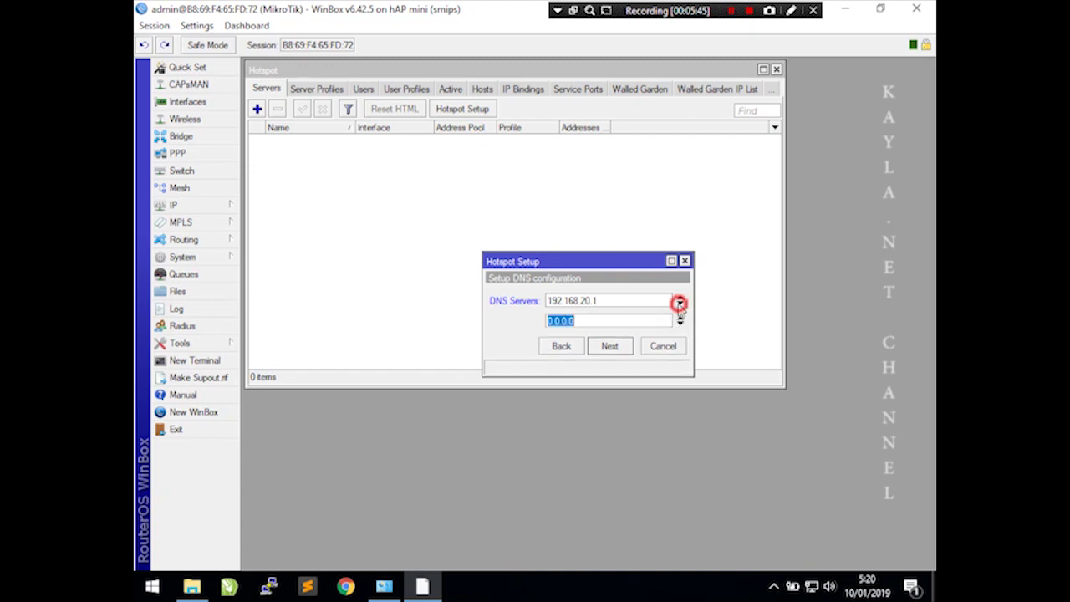
pyautogui.write('8.8.8.8')
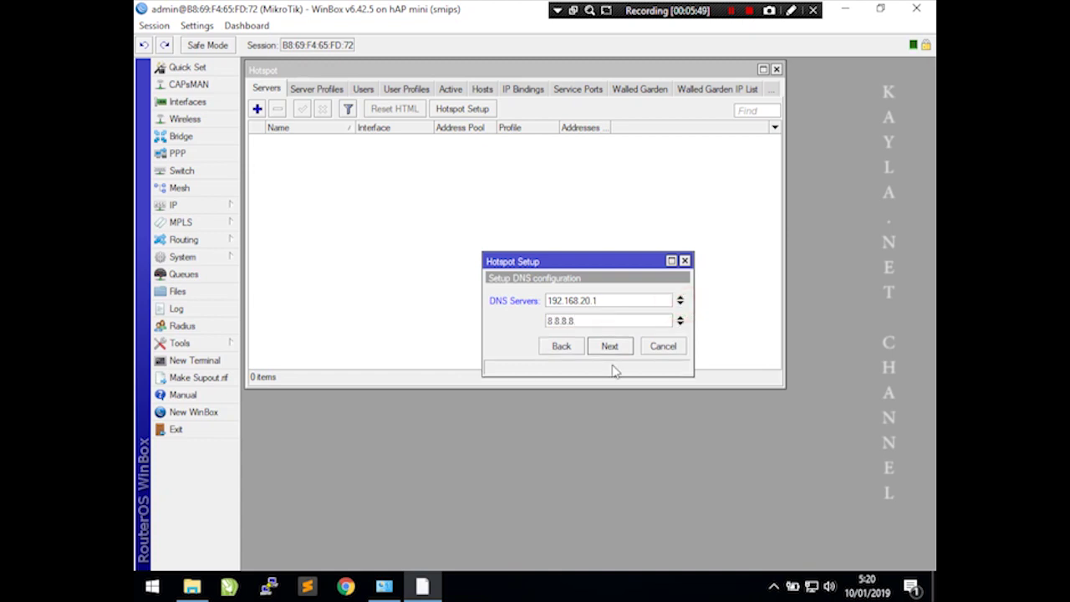
pyautogui.click(614, 349)
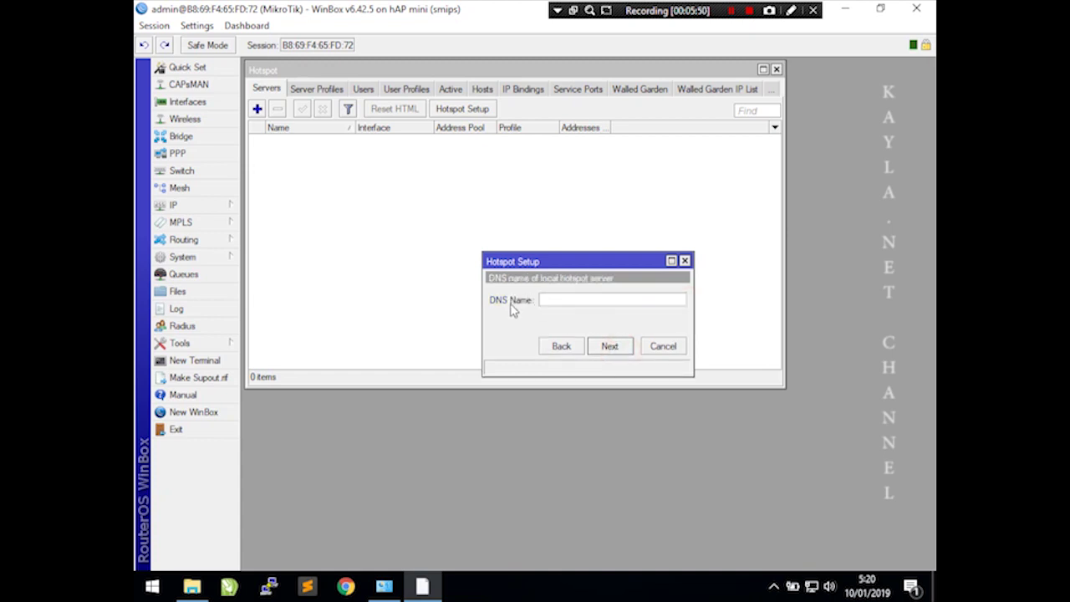
# - Set DNS name sekolah.sch.id, pass the hotspot user step, and finish the setup
pyautogui.click(544, 300)
pyautogui.click(627, 348)
pyautogui.click(636, 320)
pyautogui.click(625, 348)
pyautogui.click(593, 315)
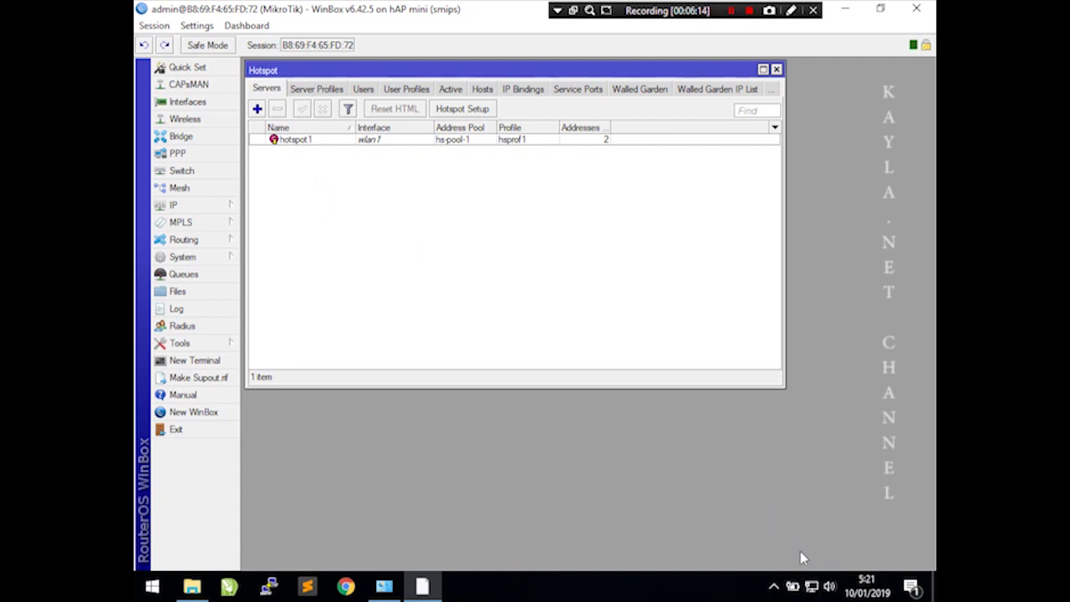
# - Disable the Ethernet adapter in Network Connections
pyautogui.click(811, 586)
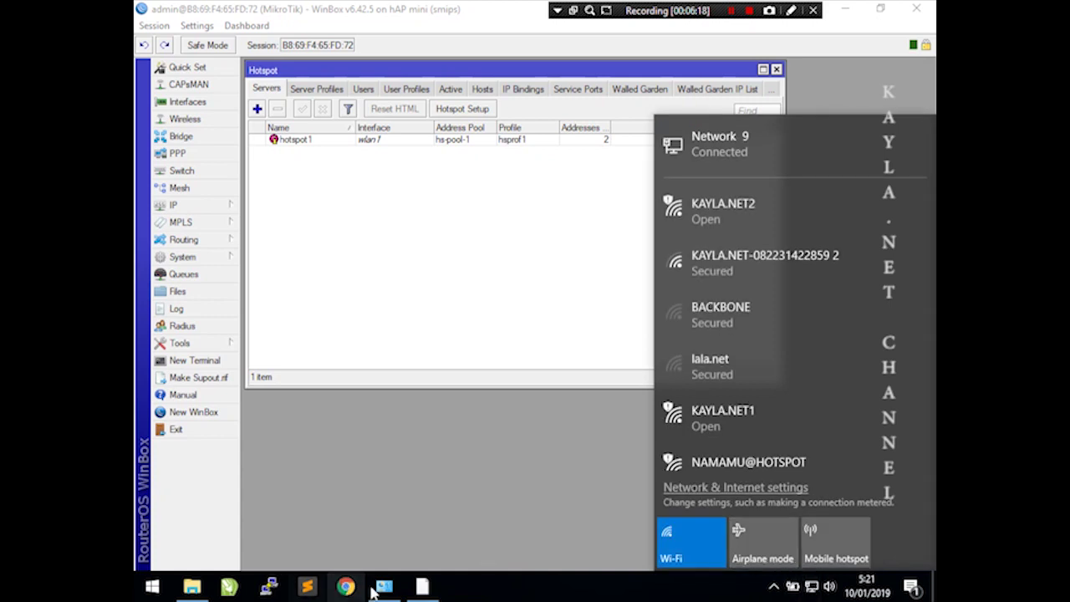
pyautogui.click(423, 586)
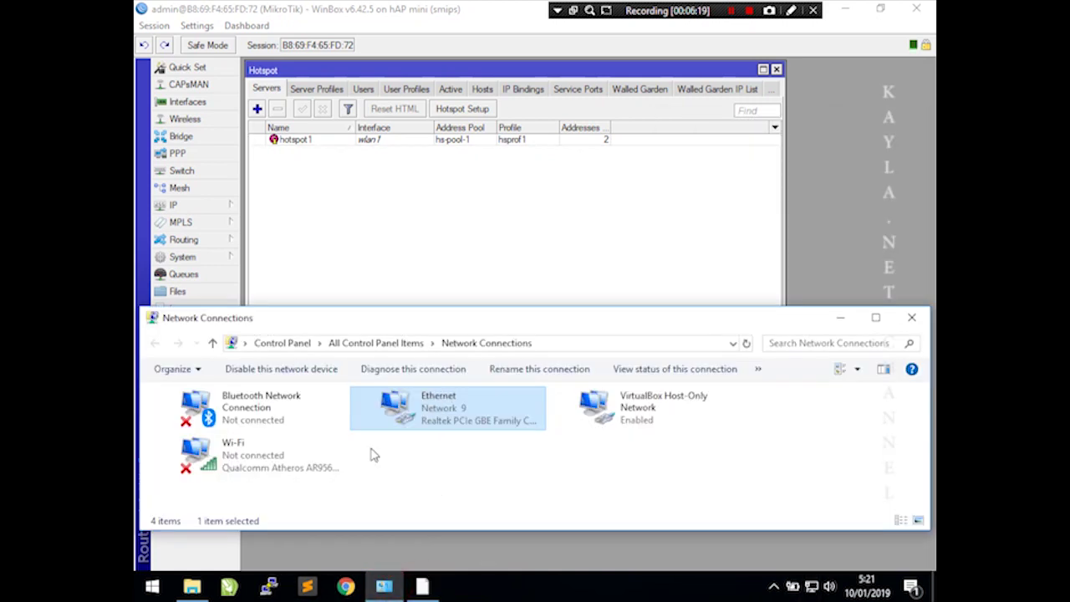
pyautogui.rightClick(436, 418)
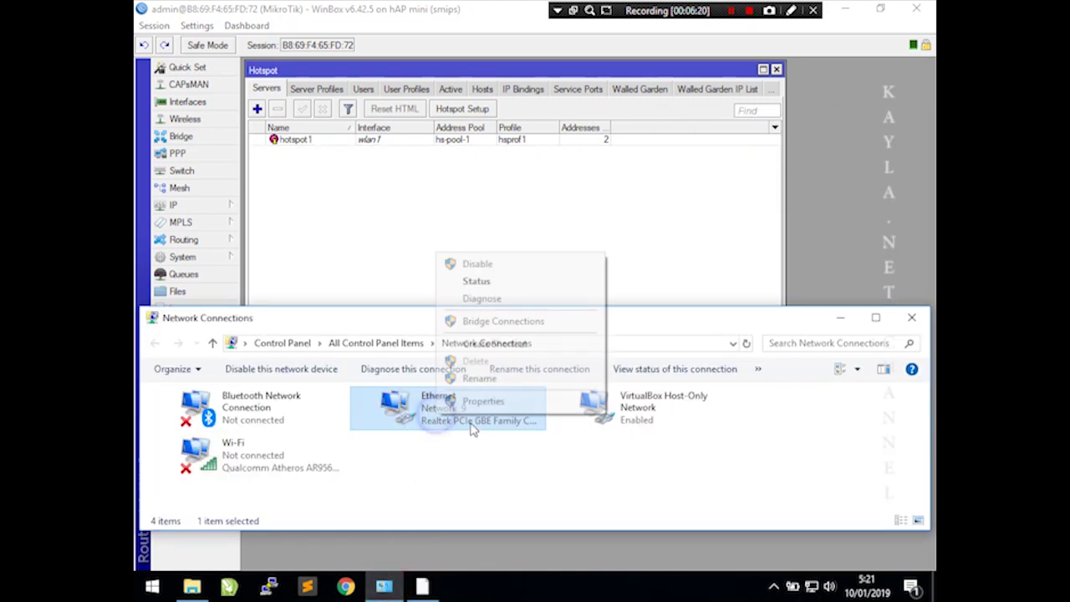
pyautogui.click(490, 264)
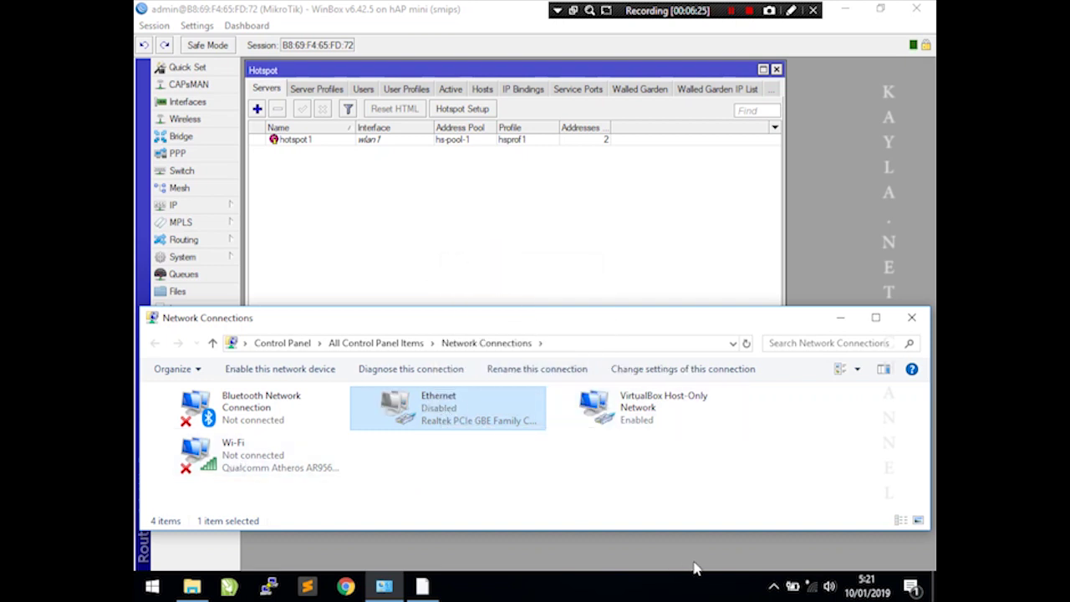
# - Connect to the NAMAMU@HOTSPOT Wi-Fi network
pyautogui.click(810, 587)
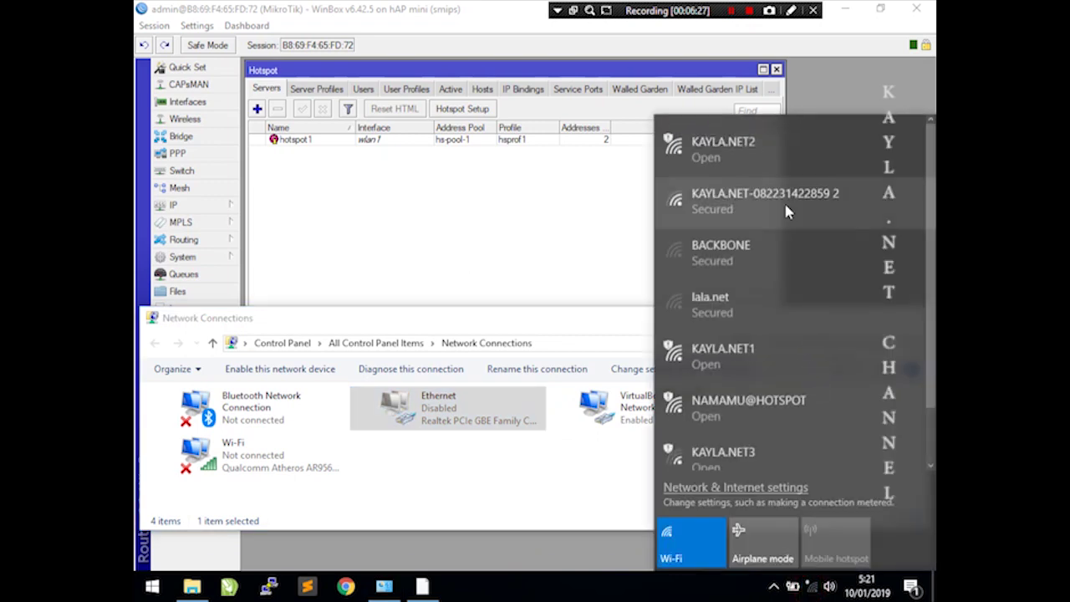
pyautogui.click(757, 403)
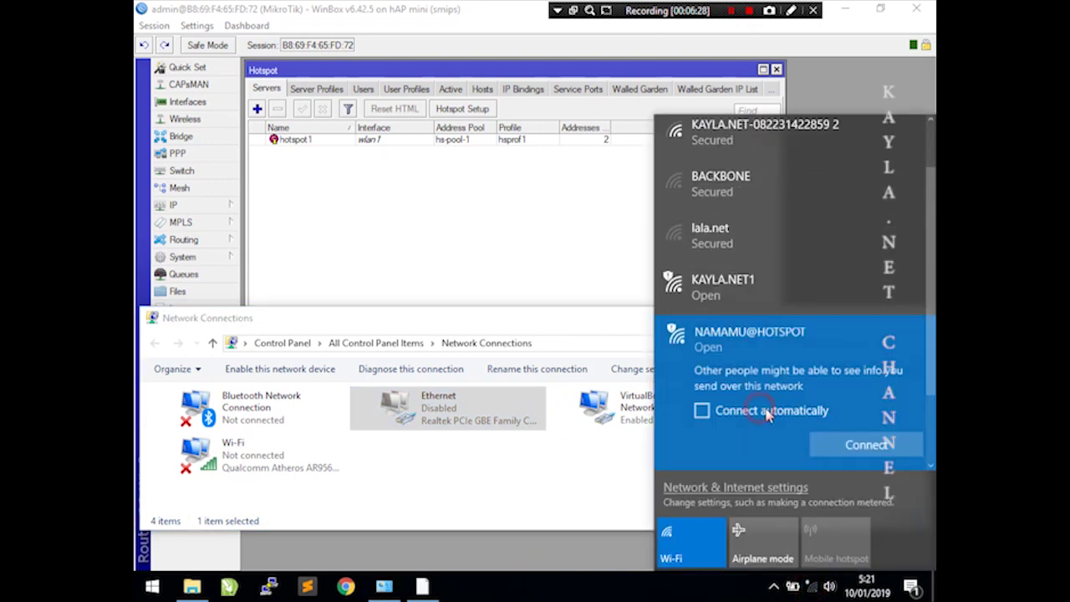
pyautogui.click(826, 443)
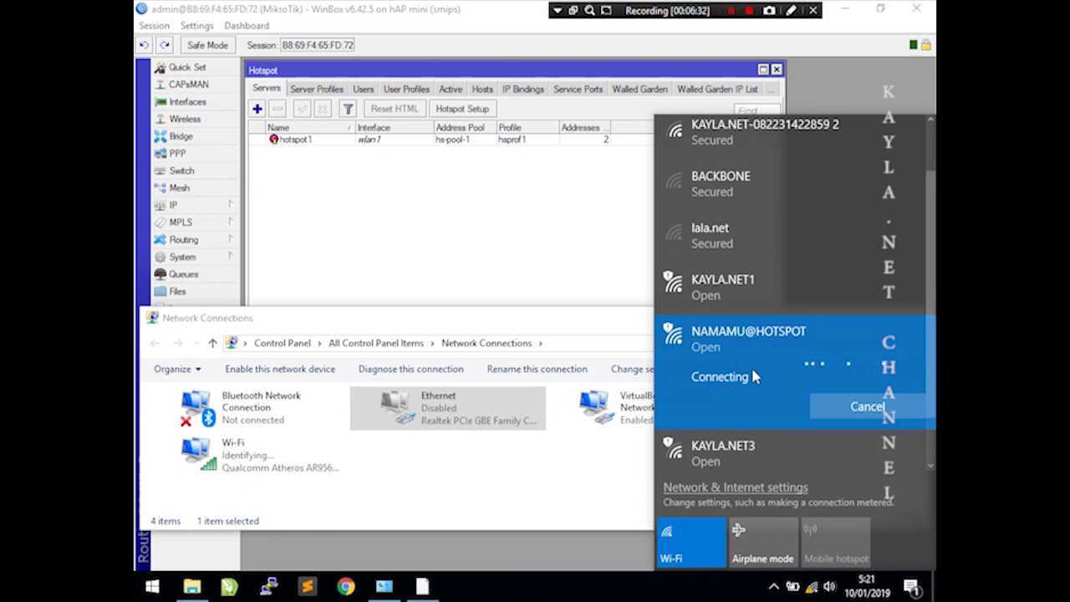
pyautogui.press('Escape')
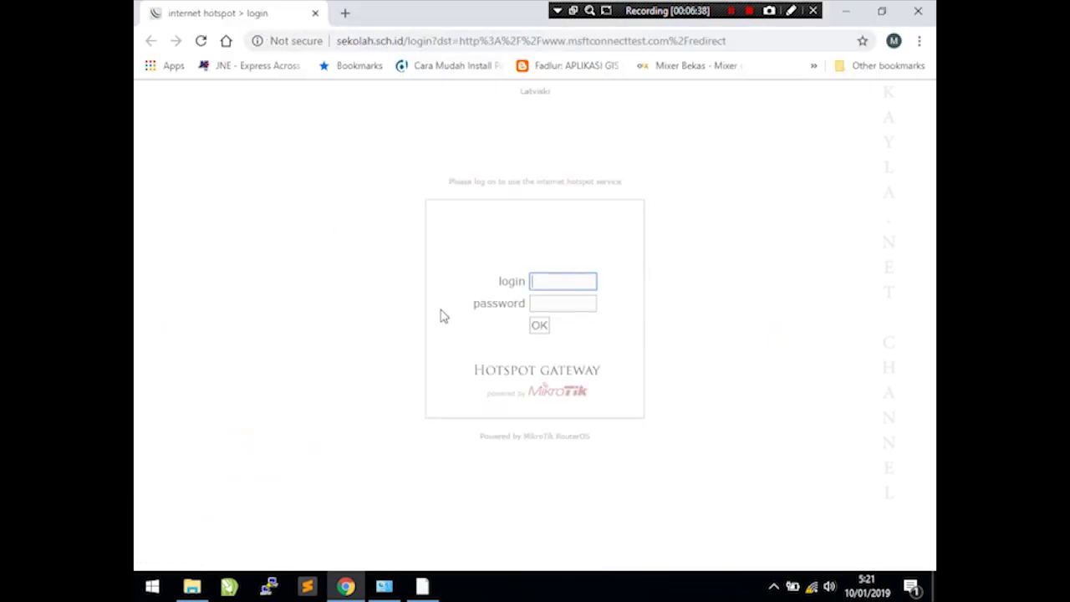
# - Open a new tab and try youtube.com
pyautogui.click(346, 13)
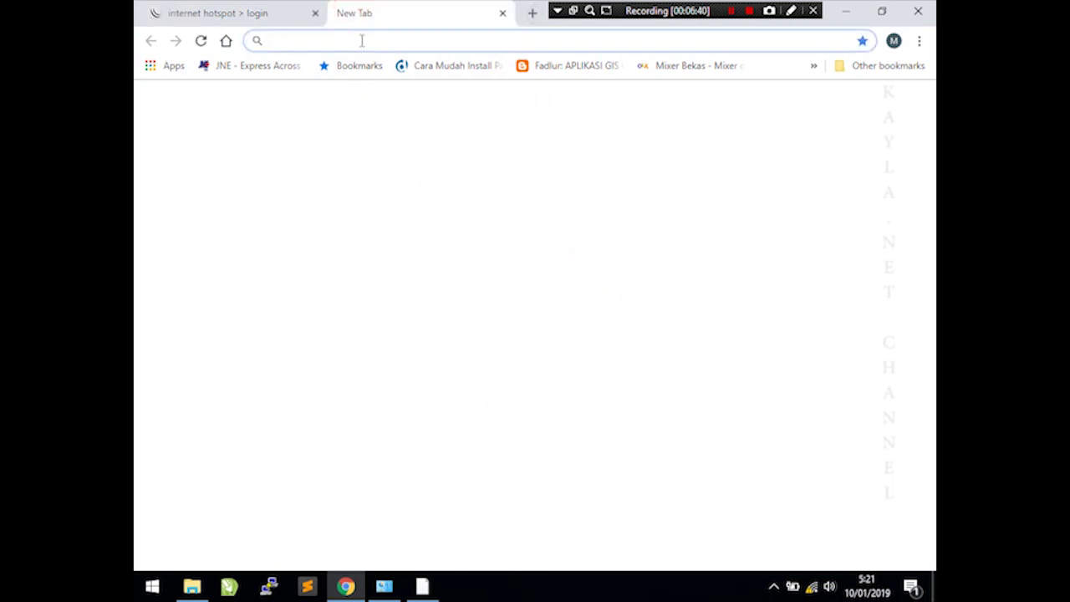
pyautogui.write('youtu')
pyautogui.press('Return')
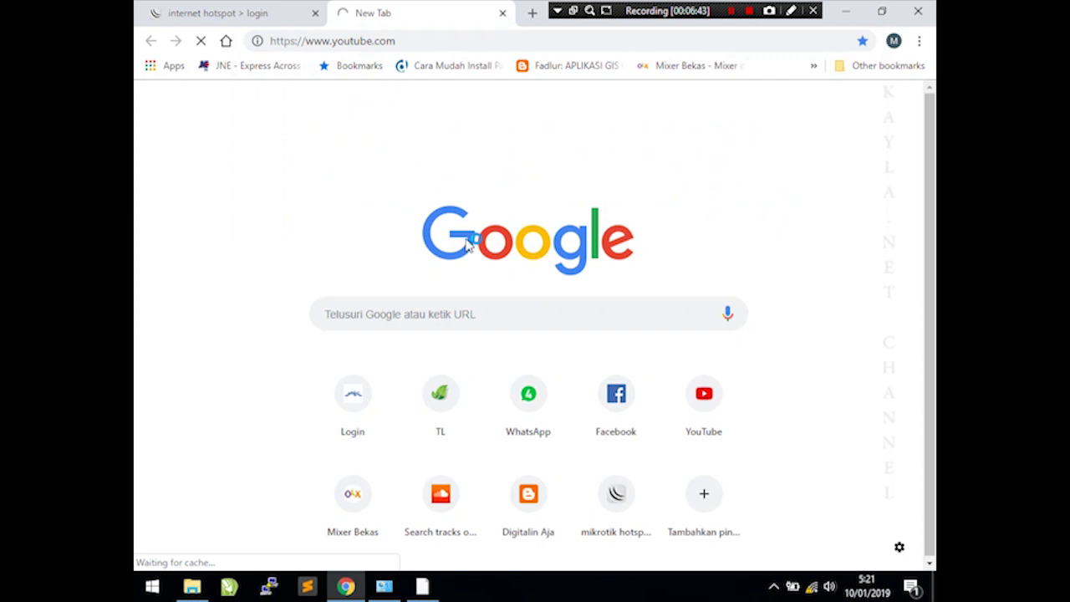
# - Try blogger.com, stripping the https prefix and reloading it
pyautogui.click(354, 44)
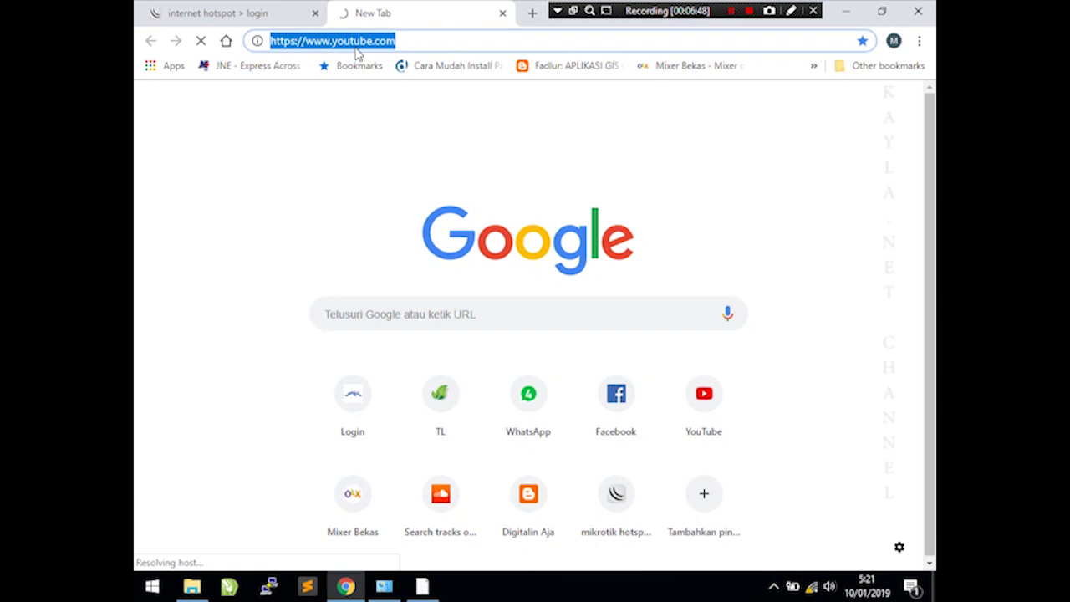
pyautogui.write('blogger')
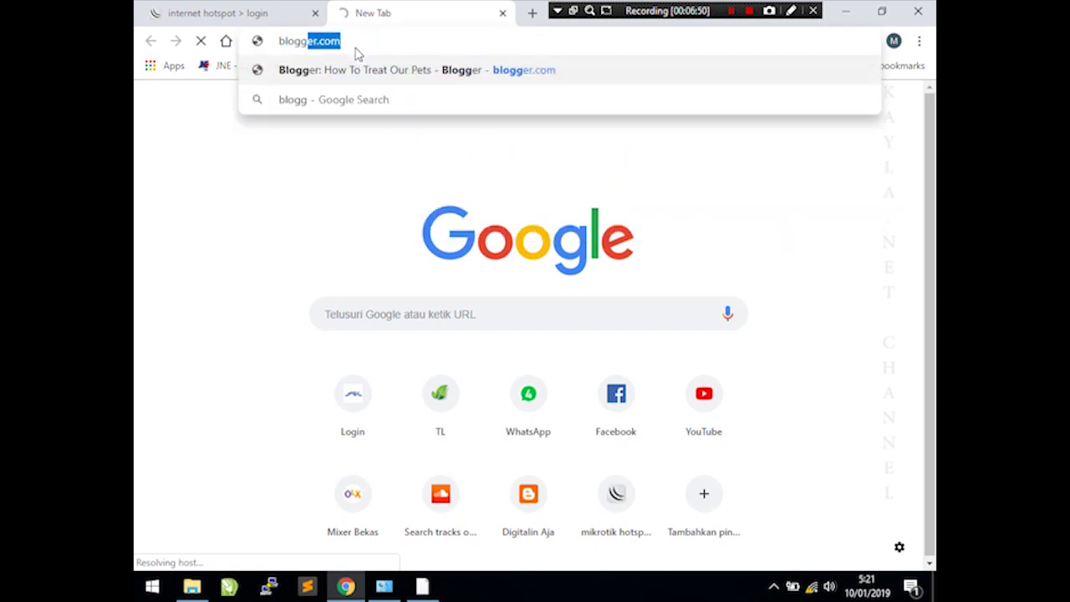
pyautogui.press('Return')
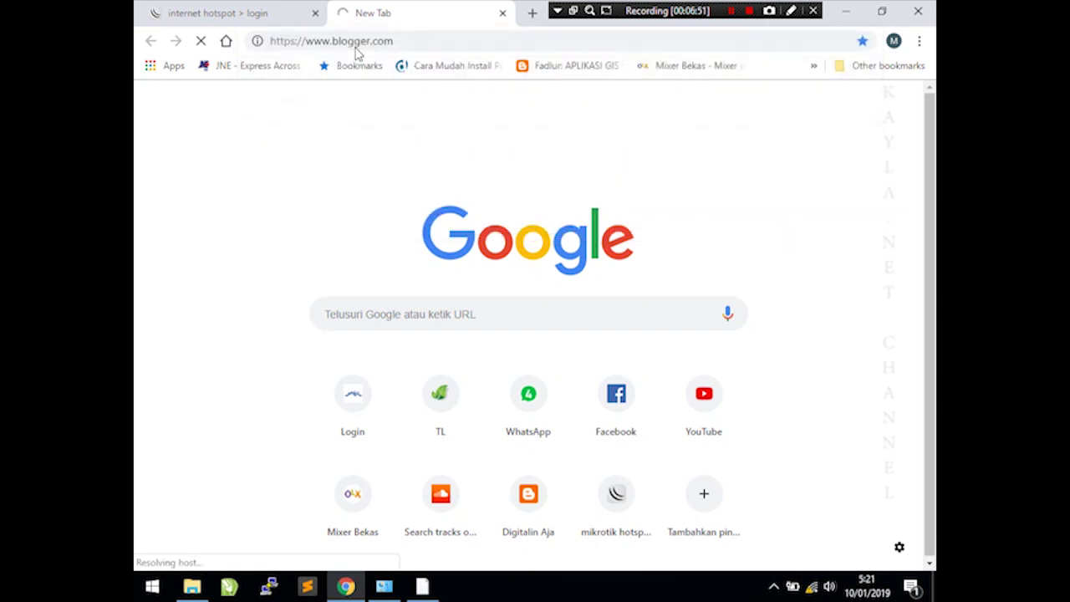
pyautogui.click(289, 43)
pyautogui.doubleClick(283, 41)
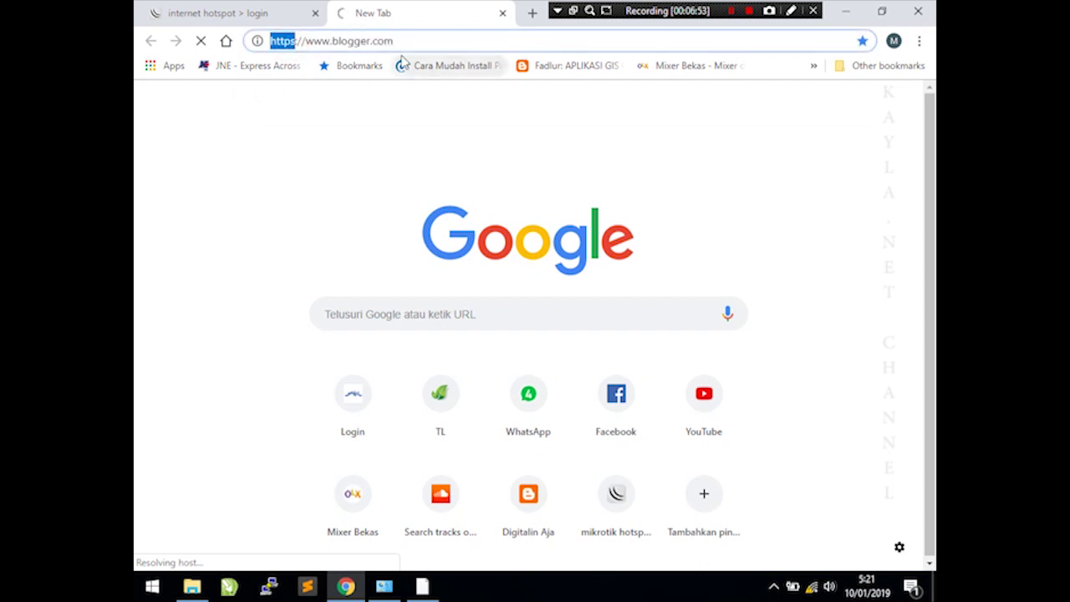
pyautogui.press('BackSpace')
pyautogui.press('Delete')
pyautogui.press('Delete')
pyautogui.press('Return')
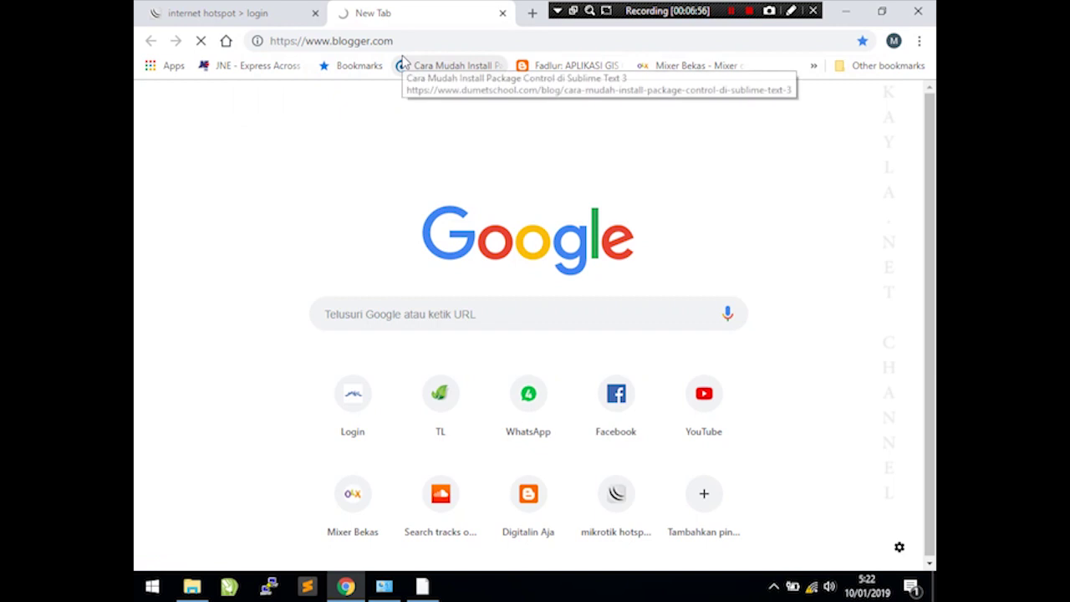
# - Try bukalapak, then search Google for 'tes', which fails with ERR_CONNECTION_CLOSED
pyautogui.click(406, 42)
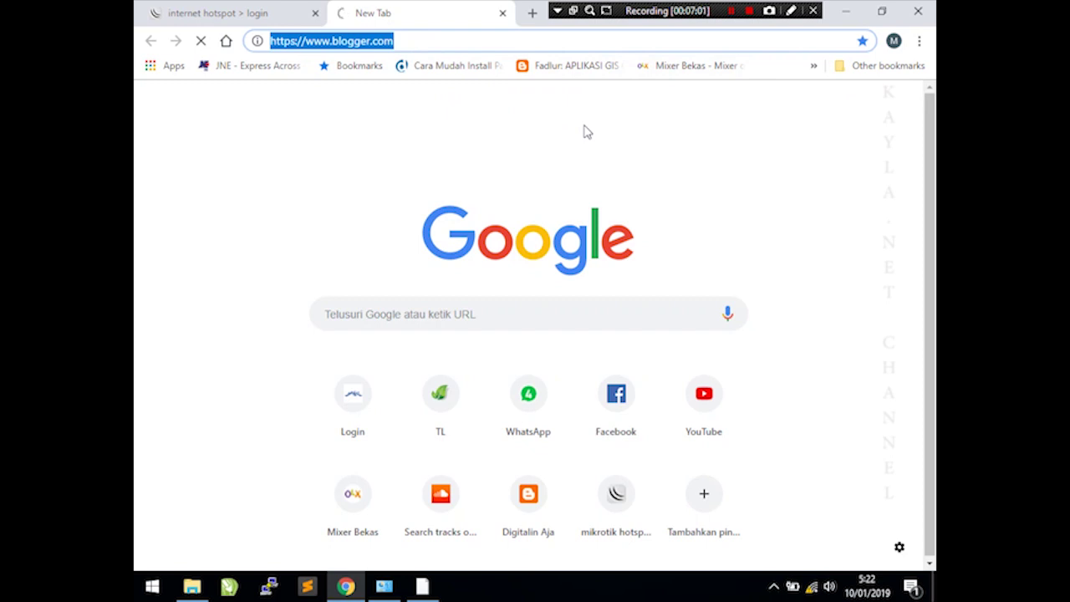
pyautogui.write('bukalapak')
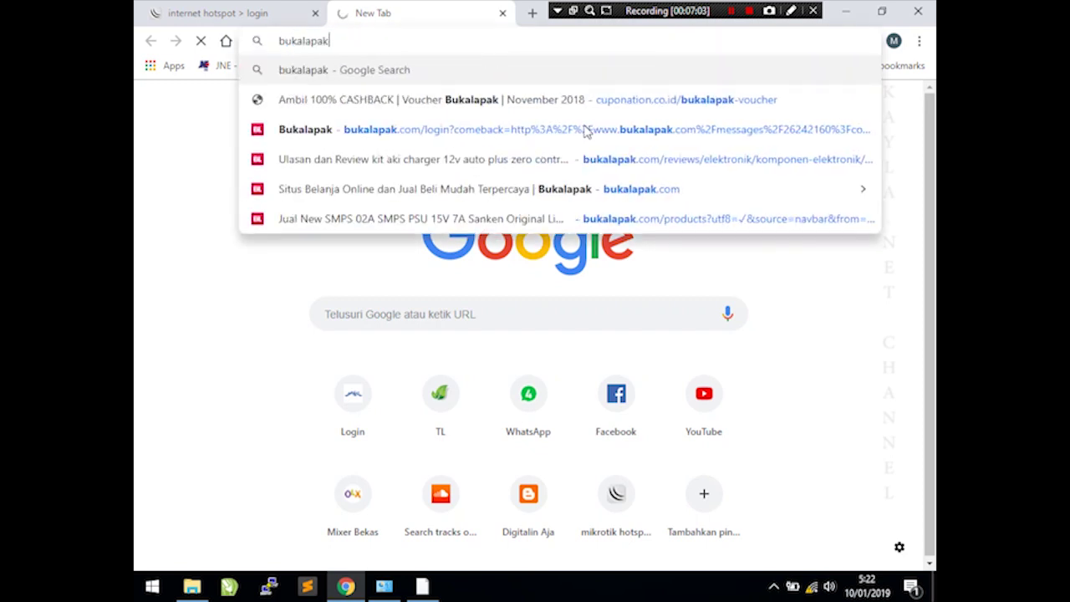
pyautogui.click(394, 41)
pyautogui.write('tes')
pyautogui.press('Return')
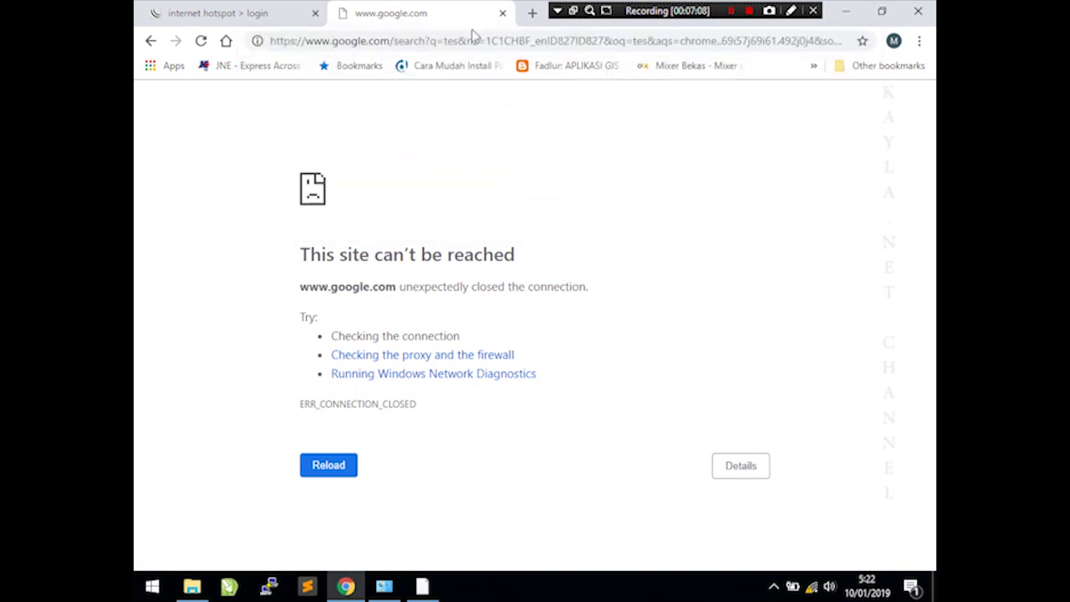
pyautogui.click(407, 39)
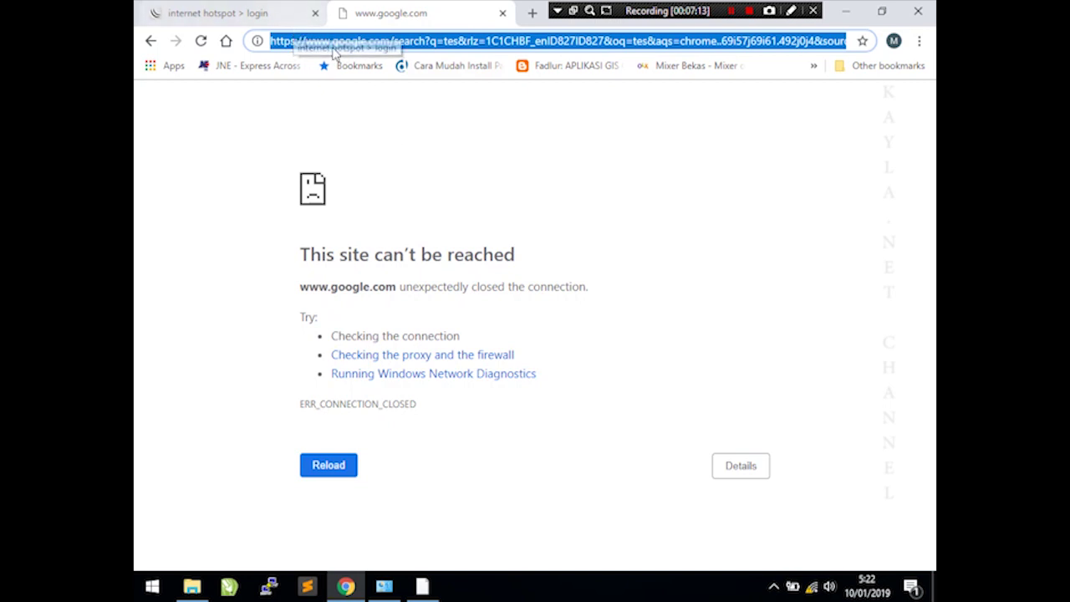
# - Log in on the hotspot login page with the saved credentials
pyautogui.click(225, 21)
pyautogui.click(562, 281)
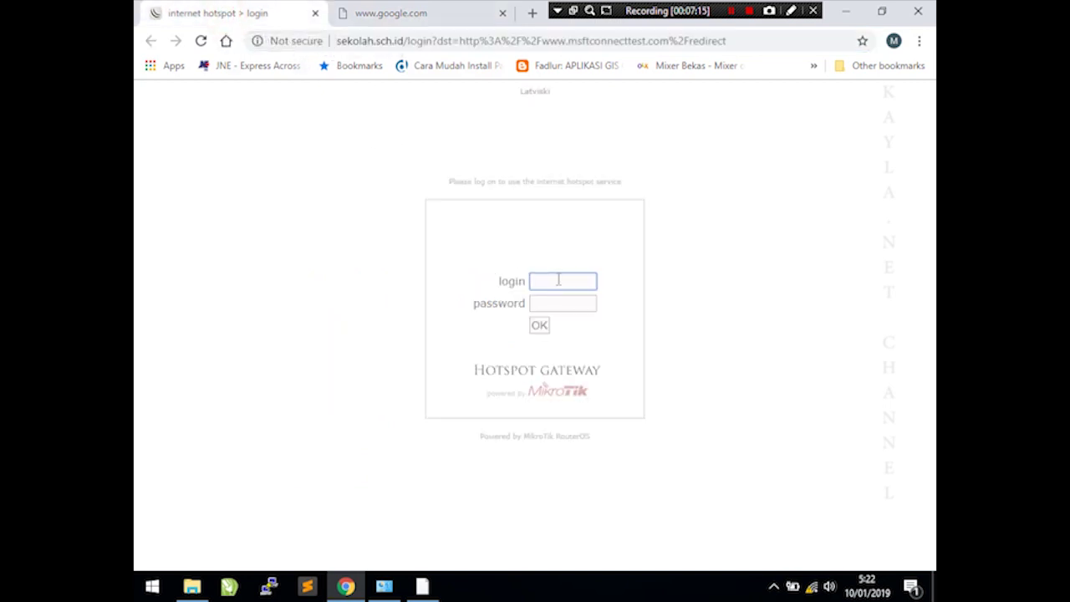
pyautogui.click(552, 310)
pyautogui.click(542, 329)
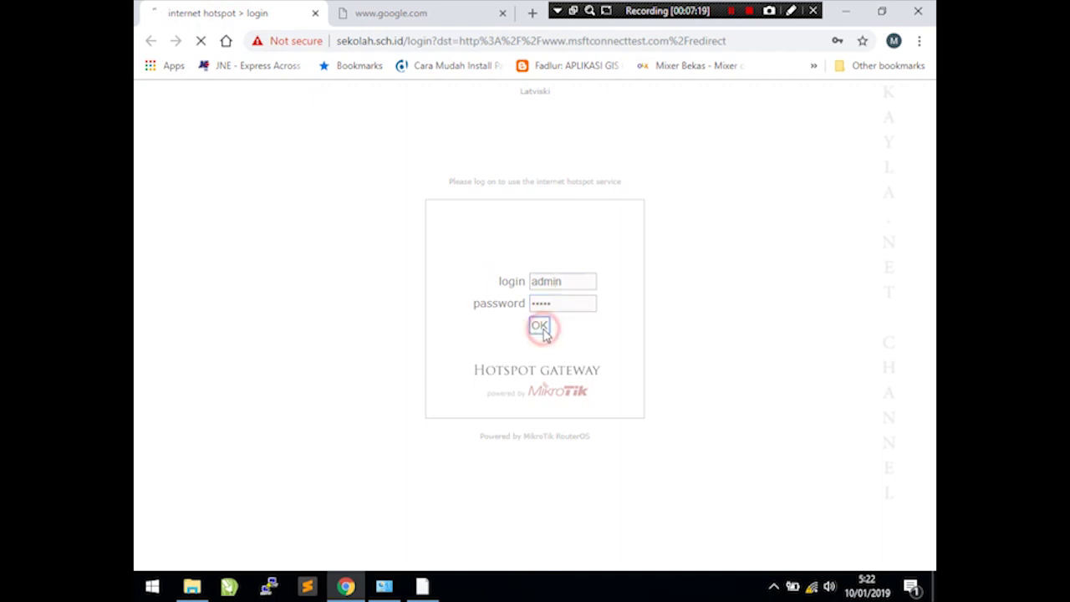
# - Reload the 'tes' search and open google.com, then return to WinBox and cancel reconnecting
pyautogui.click(407, 13)
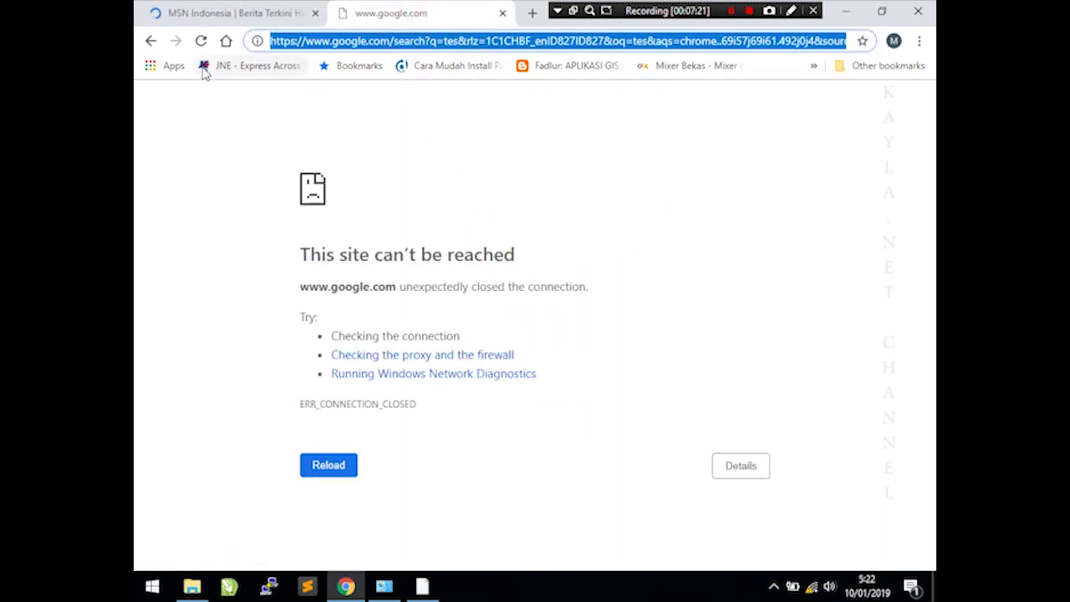
pyautogui.click(201, 41)
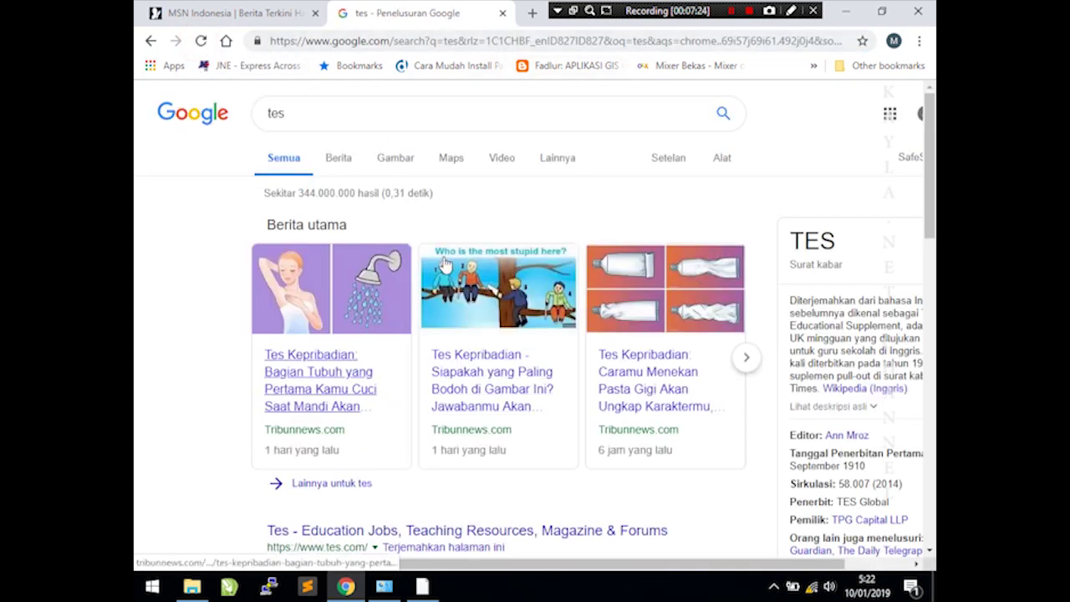
pyautogui.click(366, 44)
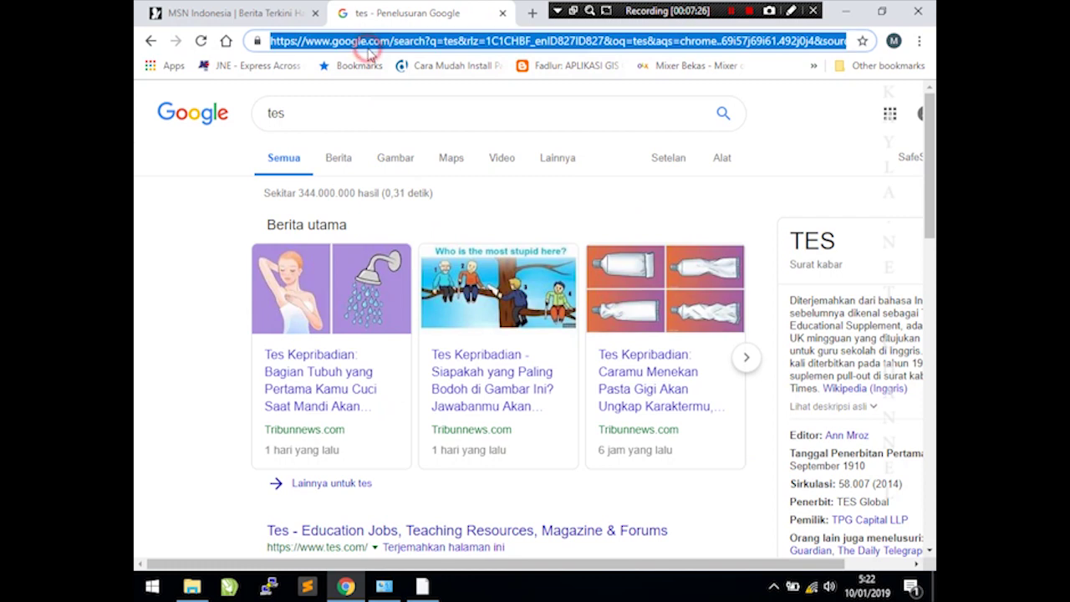
pyautogui.write('google.')
pyautogui.press('Return')
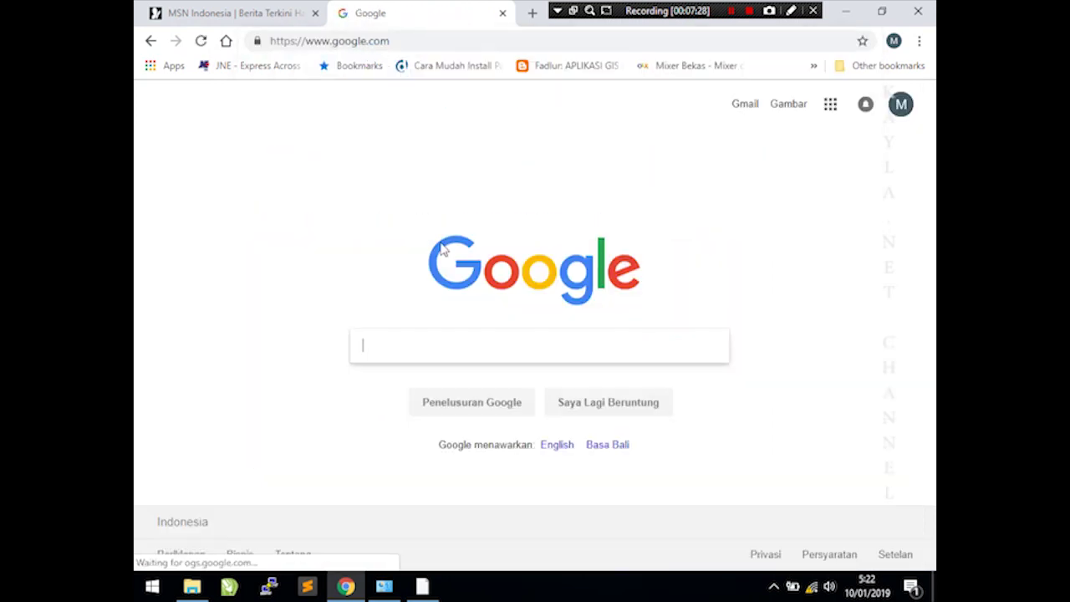
pyautogui.click(249, 13)
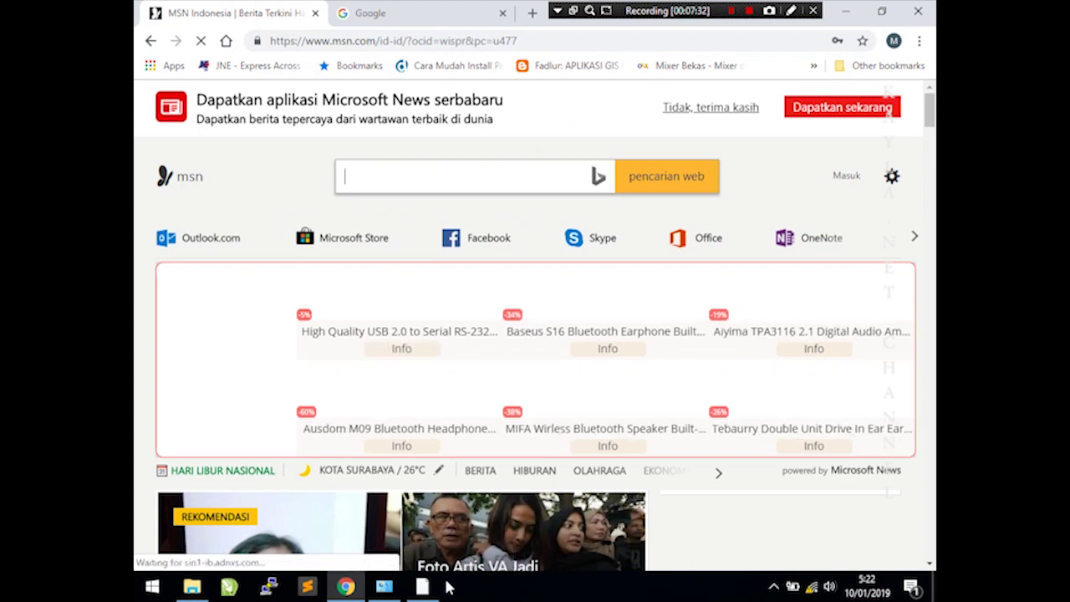
pyautogui.click(422, 586)
pyautogui.click(843, 125)
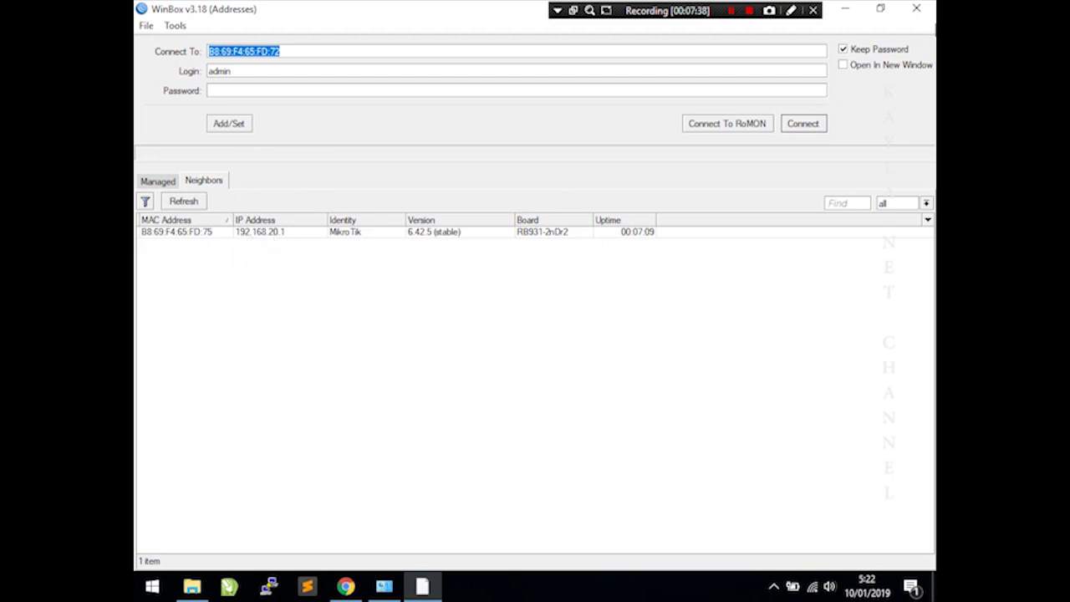
# - Reconnect WinBox to the router from the neighbors list
pyautogui.click(192, 230)
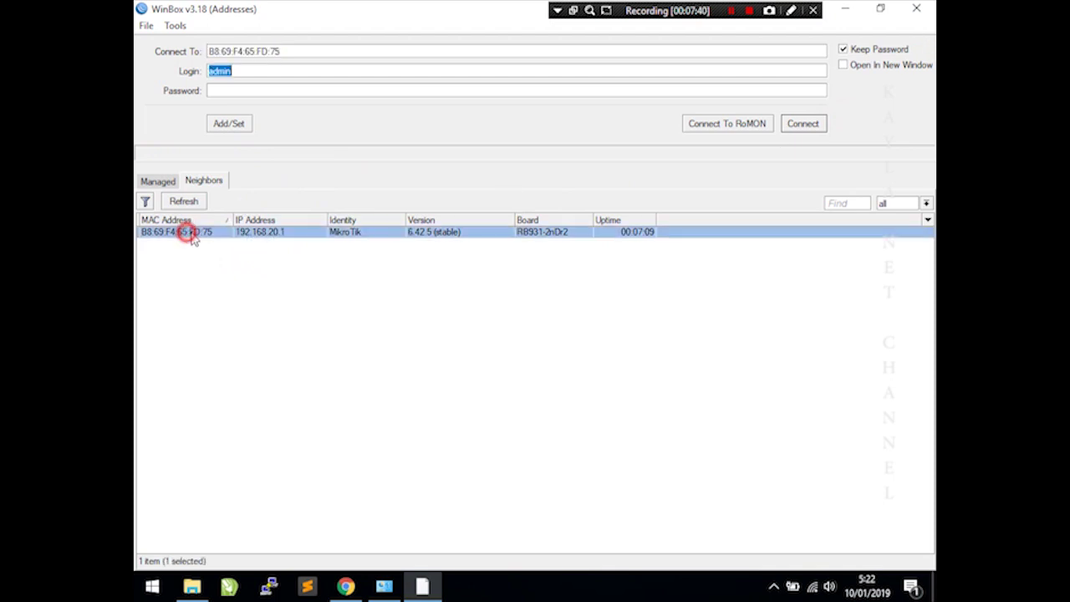
pyautogui.click(815, 123)
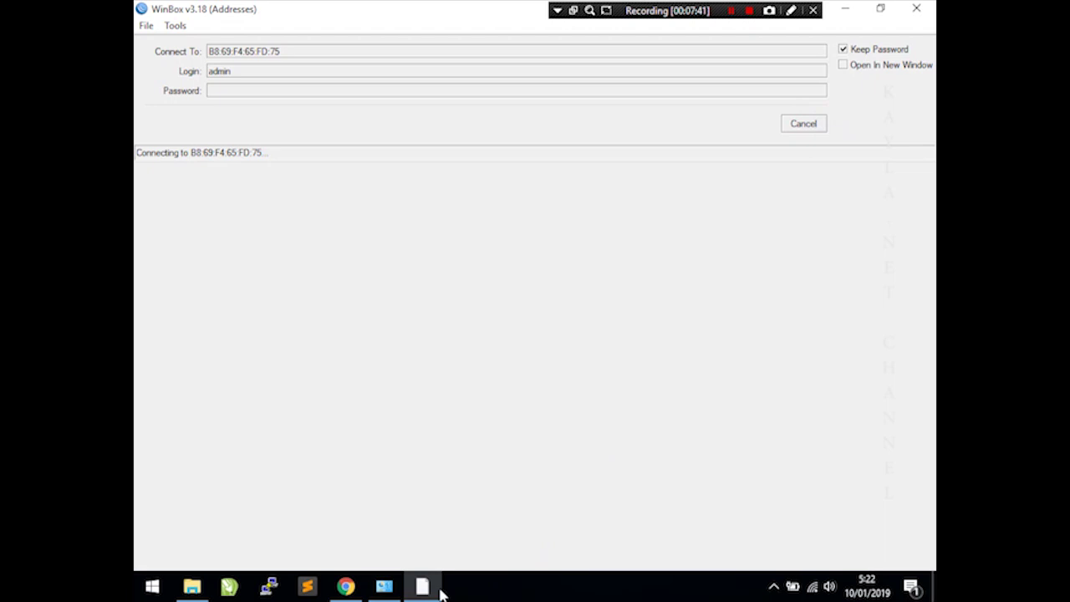
pyautogui.moveTo(402, 596)
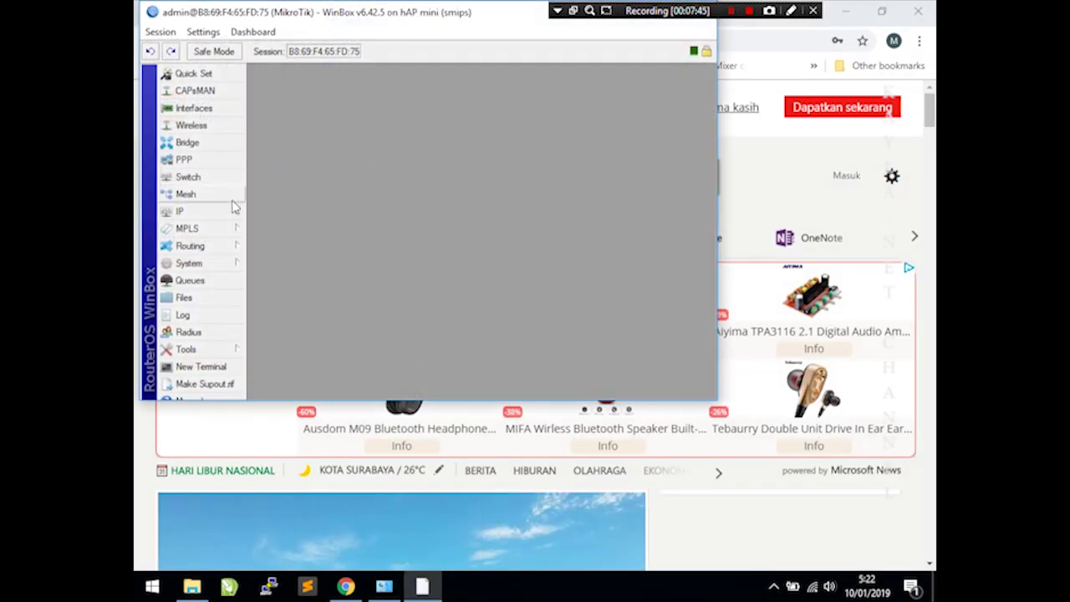
# - Show Hotspot Active sessions with client 192.168.20.100, then open the Wi-Fi adapter's options
pyautogui.click(216, 210)
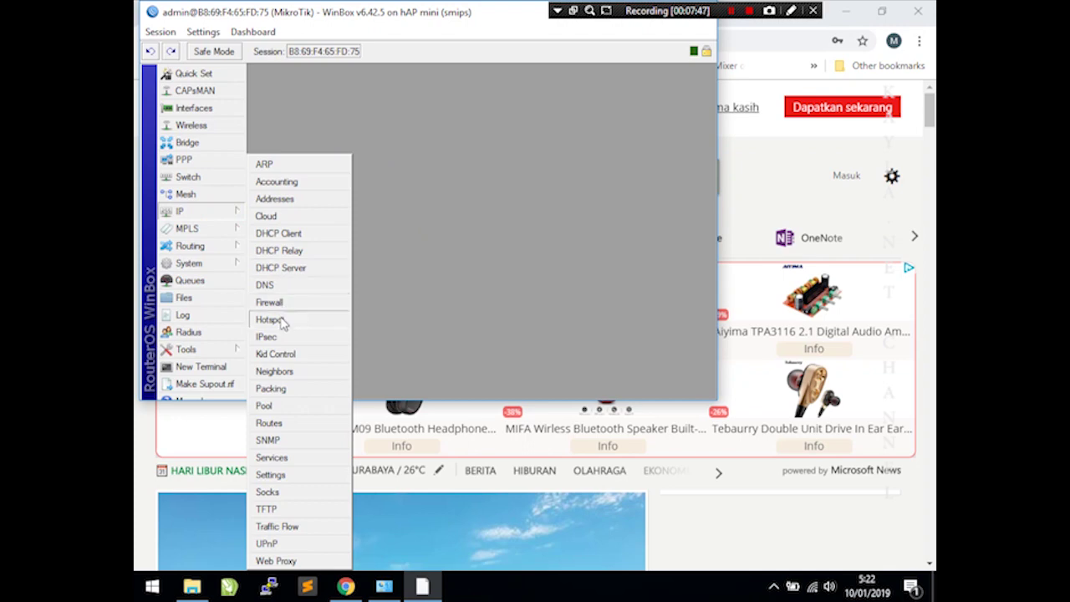
pyautogui.click(272, 319)
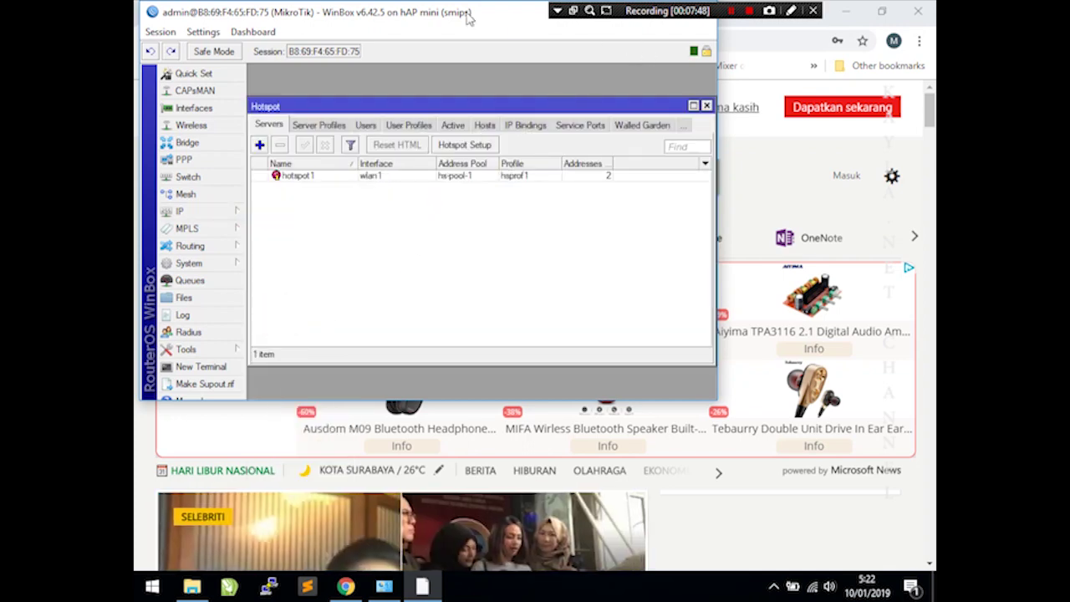
pyautogui.doubleClick(468, 16)
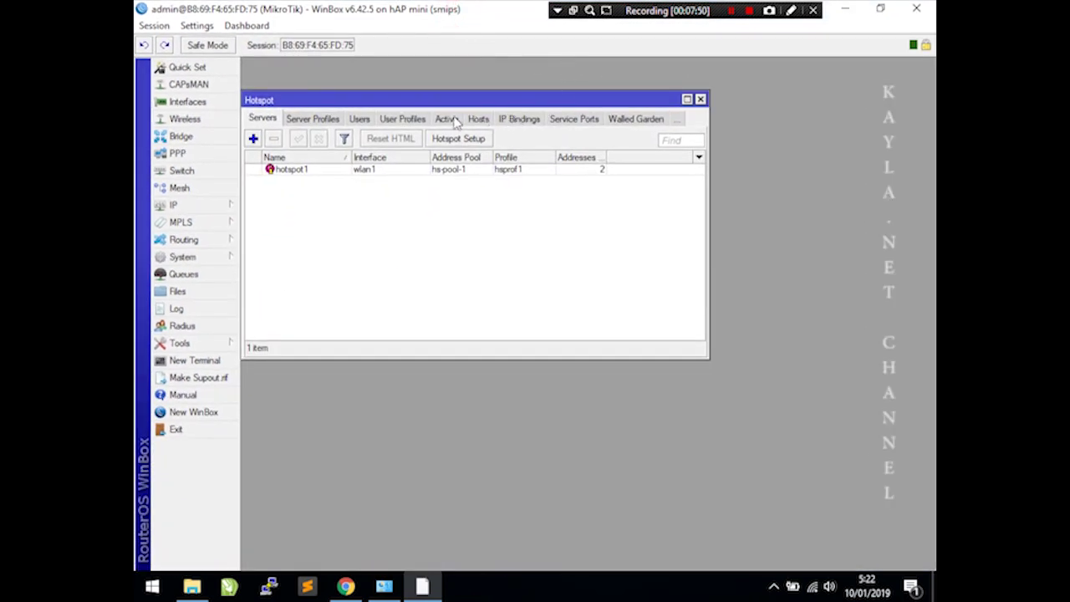
pyautogui.click(449, 119)
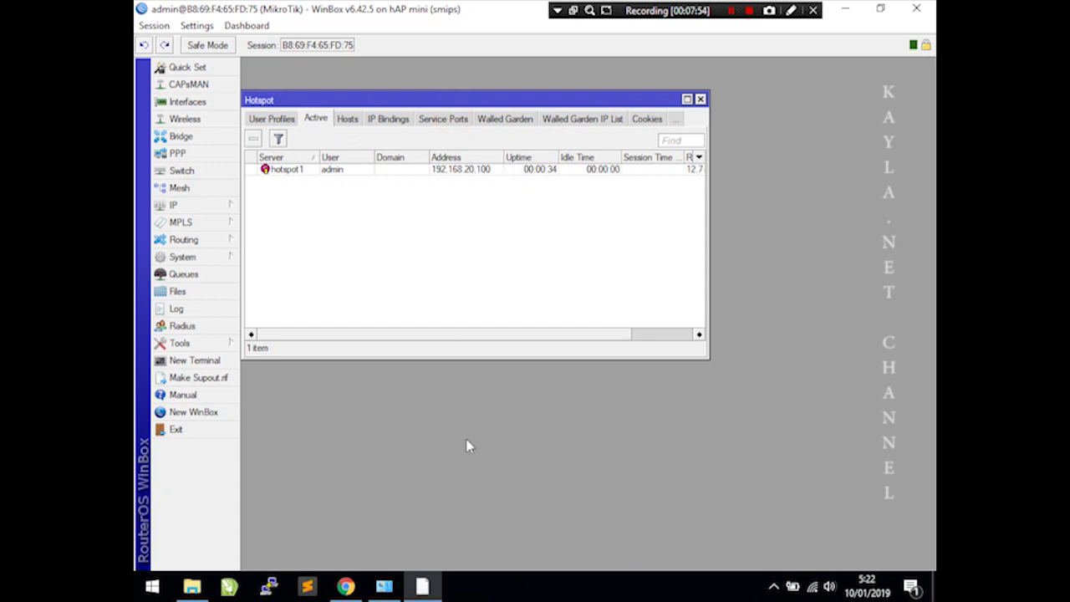
pyautogui.click(384, 585)
pyautogui.rightClick(309, 465)
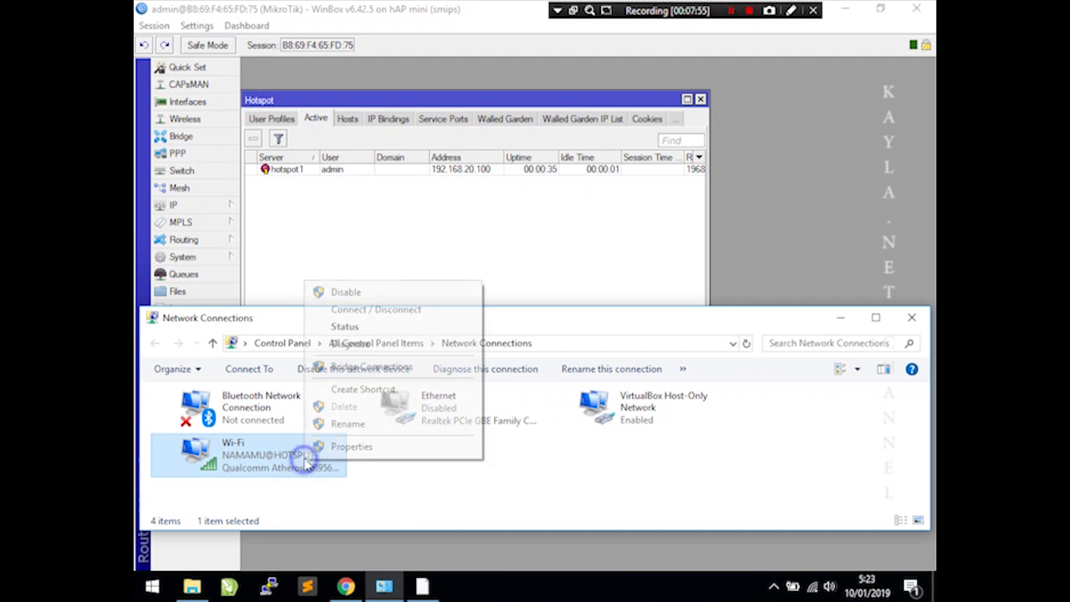
# - Check Wi-Fi details (IPv4 192.168.20.100, gateway 192.168.20.1), then return to Chrome
pyautogui.click(361, 329)
pyautogui.click(452, 309)
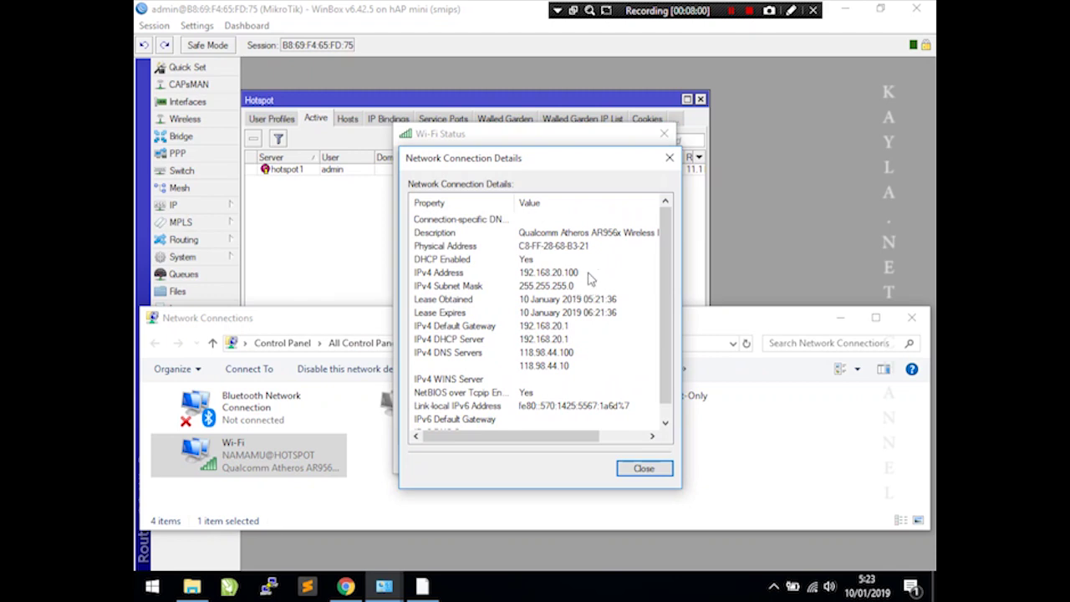
pyautogui.click(670, 157)
pyautogui.click(664, 133)
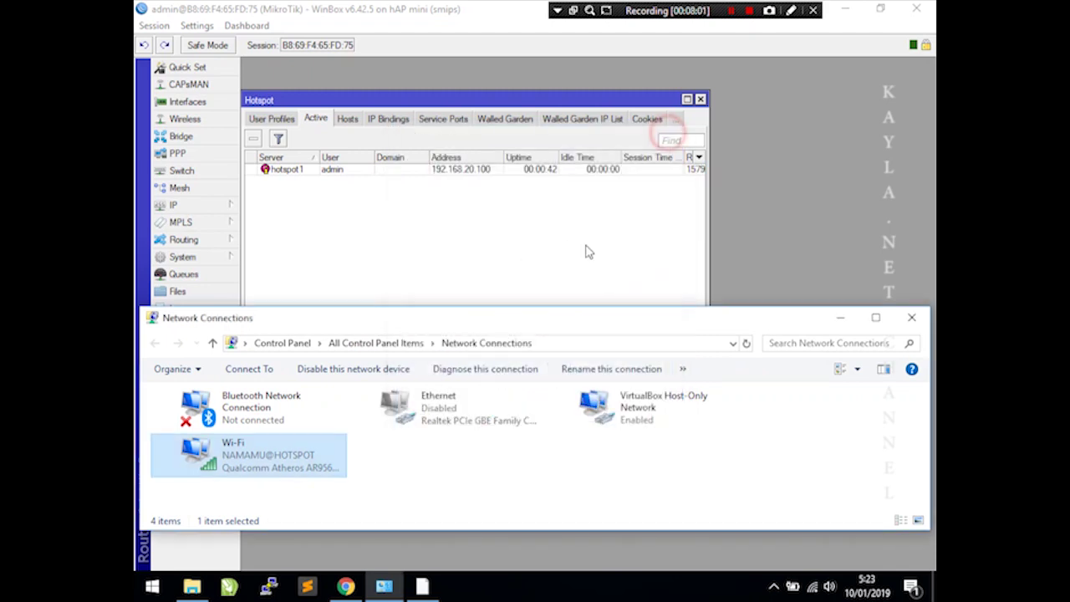
pyautogui.click(346, 586)
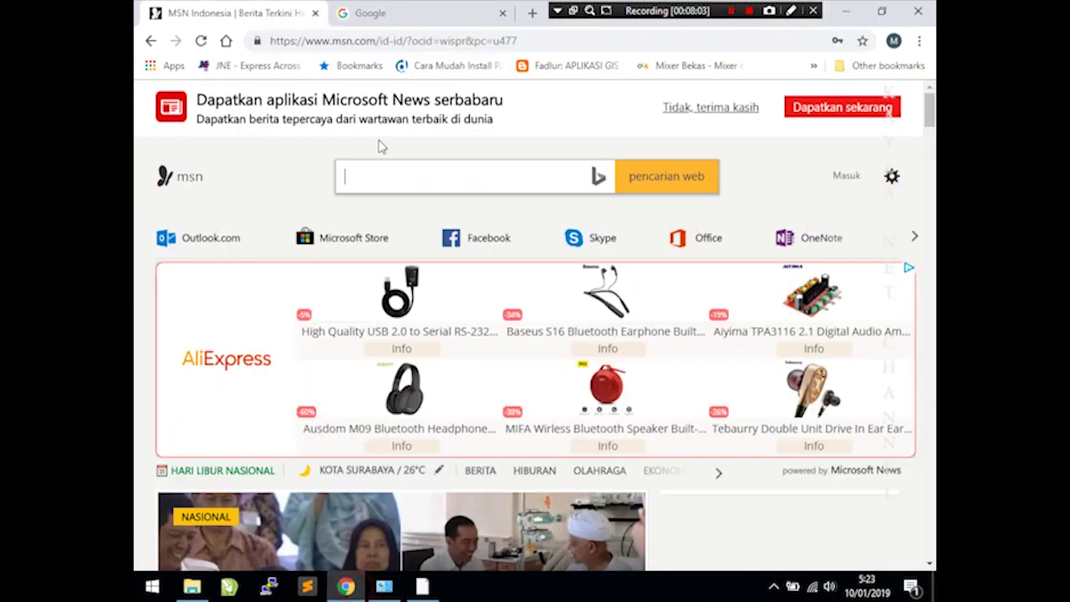
# - Load the router page at 192.168.20.1 and return to the hotspot status tab
pyautogui.click(316, 41)
pyautogui.write('192.1')
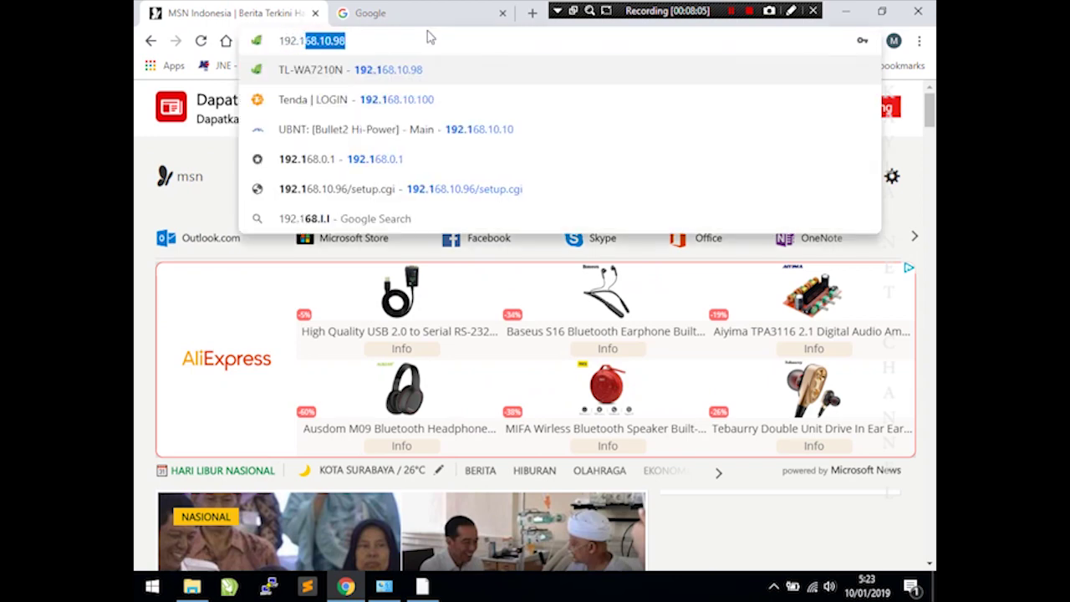
pyautogui.write('68.20.1')
pyautogui.press('Return')
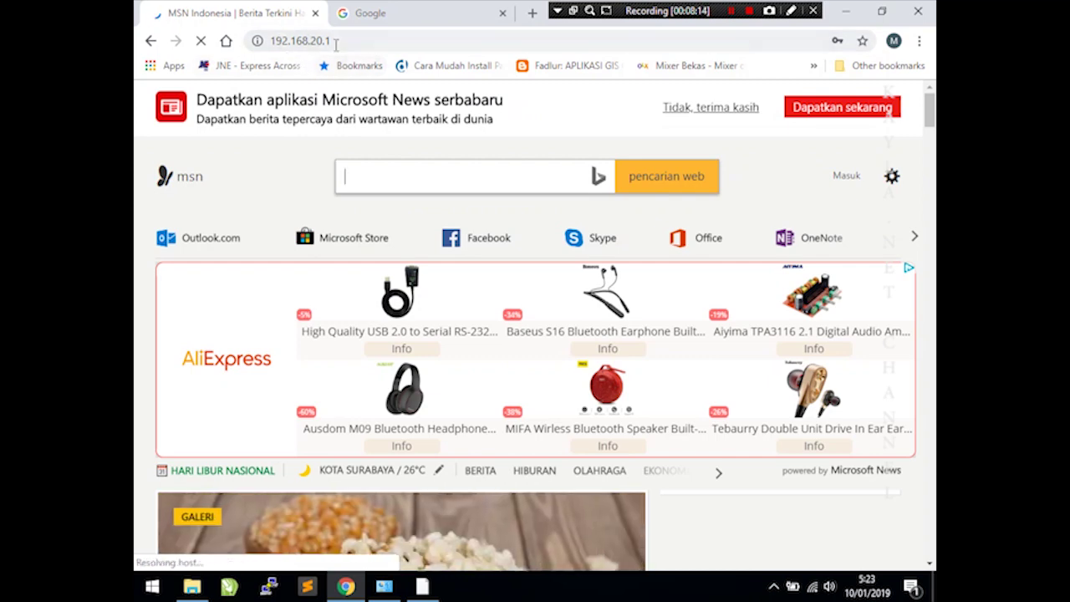
pyautogui.click(371, 15)
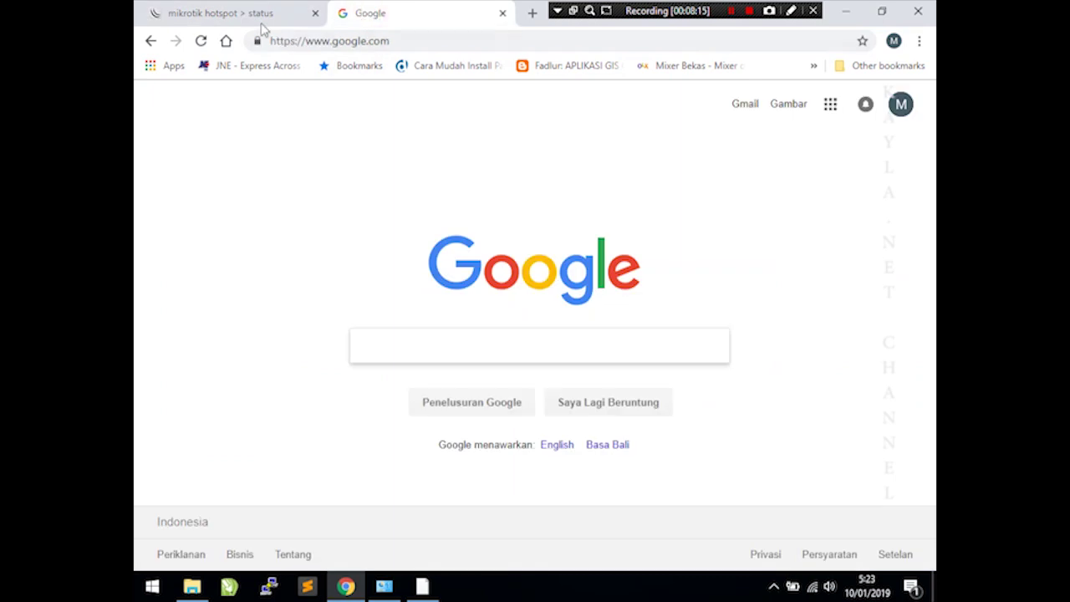
pyautogui.click(259, 18)
# - Reload the hotspot status page, log off, and bring WinBox forward
pyautogui.click(337, 44)
pyautogui.click(335, 46)
pyautogui.press('Return')
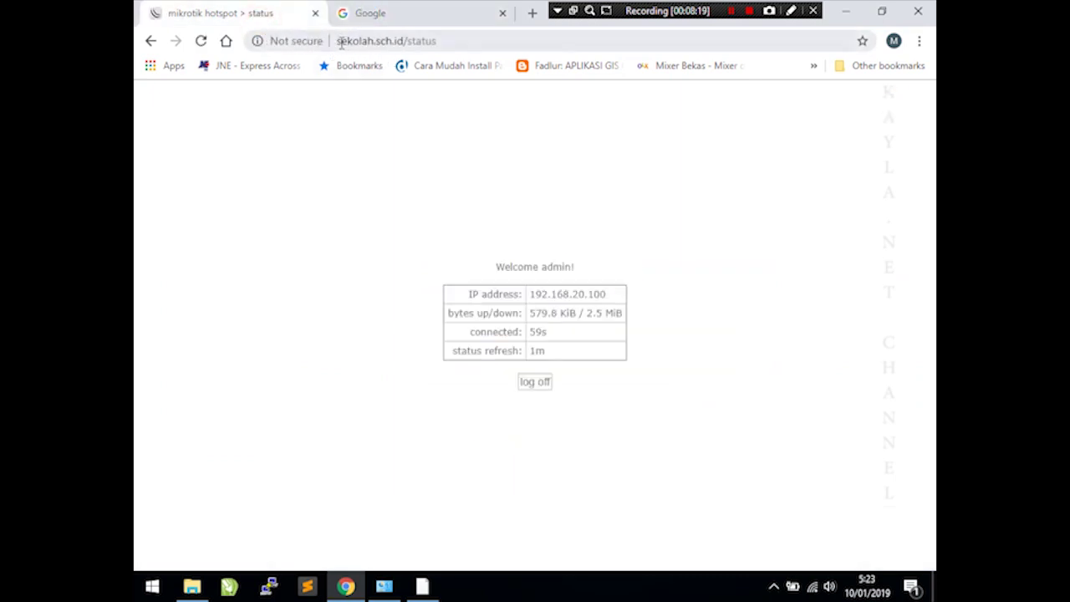
pyautogui.click(341, 44)
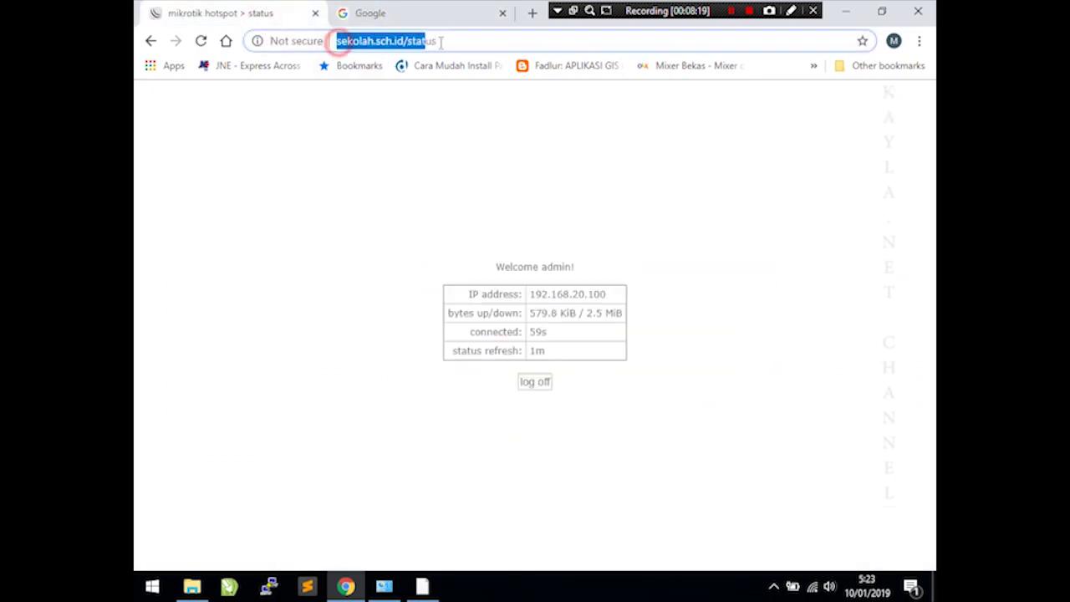
pyautogui.click(535, 383)
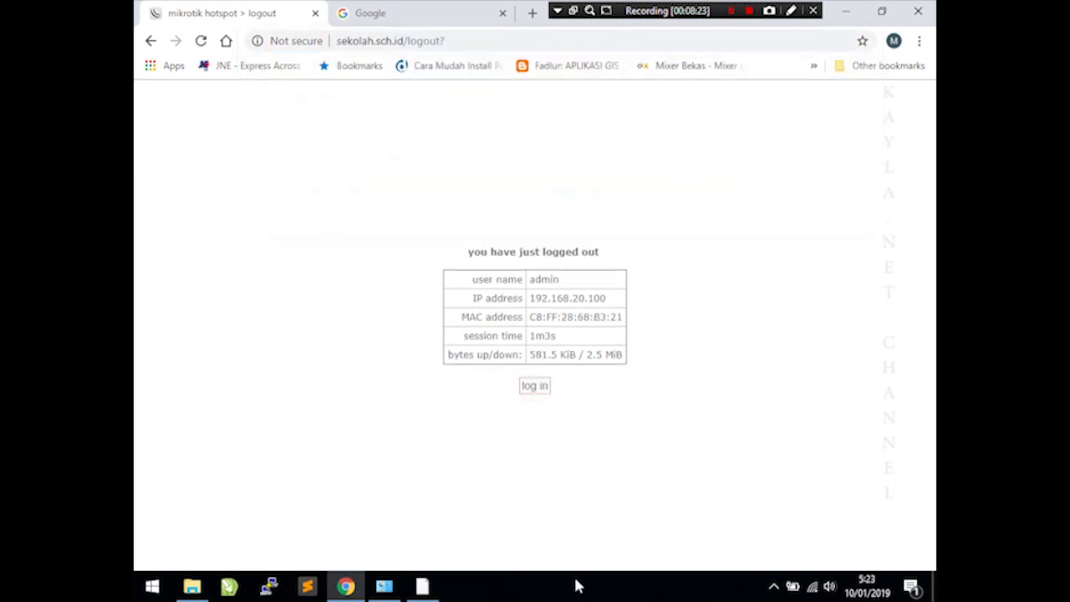
pyautogui.click(425, 586)
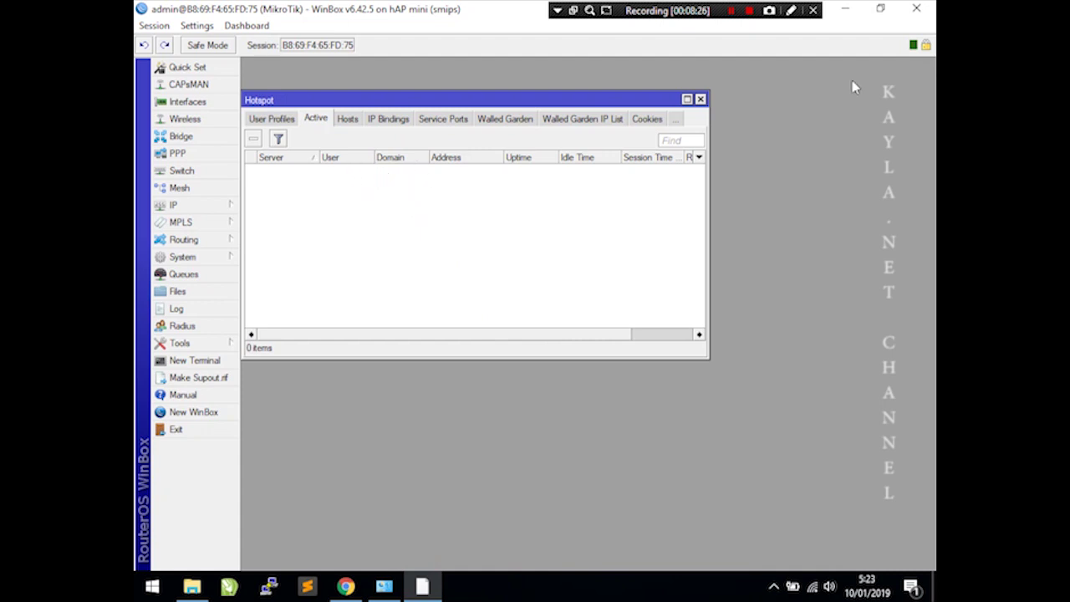
# - Reopen IP > Hotspot and show the User Profiles list
pyautogui.click(700, 100)
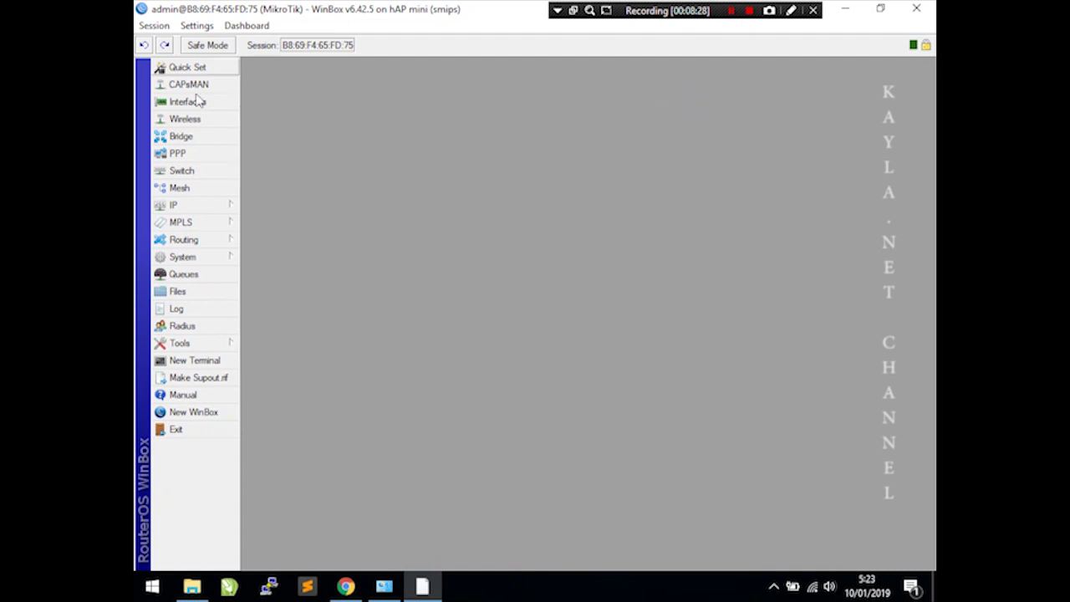
pyautogui.click(218, 203)
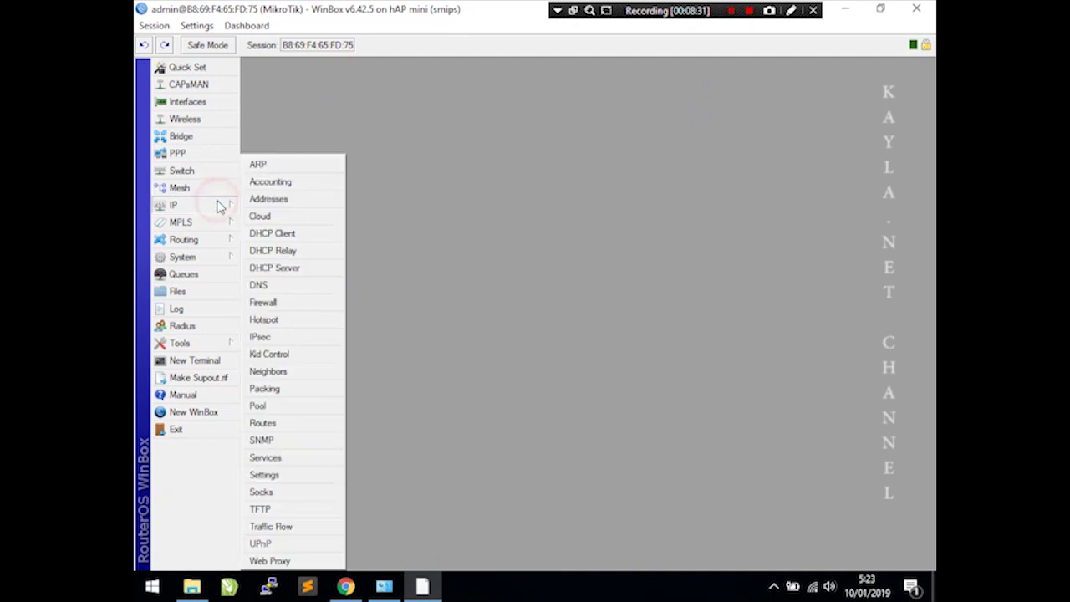
pyautogui.click(305, 326)
pyautogui.moveTo(323, 103); pyautogui.dragTo(322, 73)
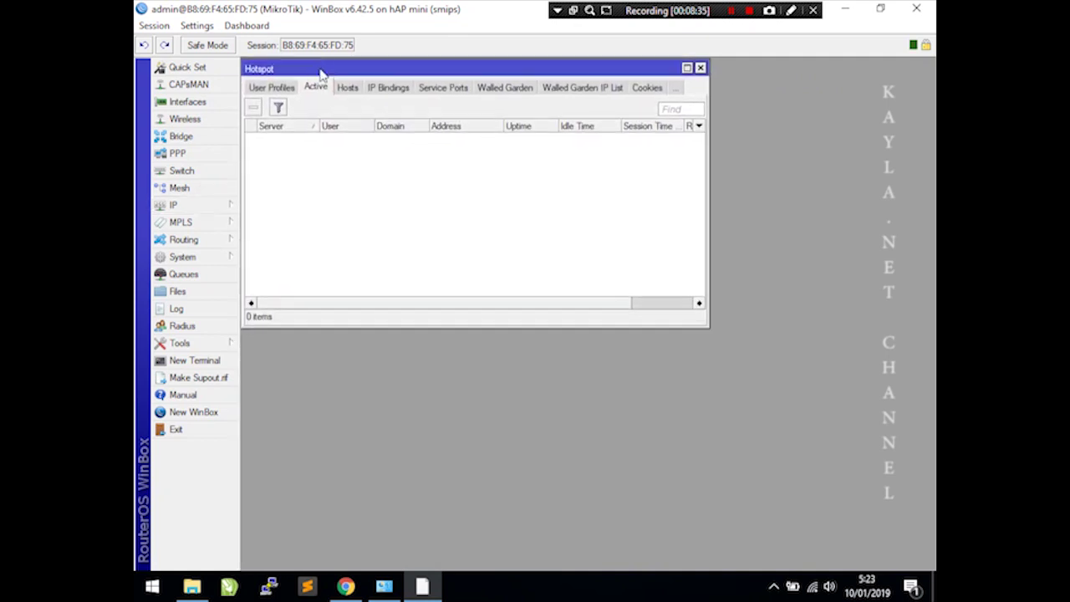
pyautogui.click(258, 88)
# - Add user profile guru with rate limit 512k/512k
pyautogui.click(254, 107)
pyautogui.write('guru')
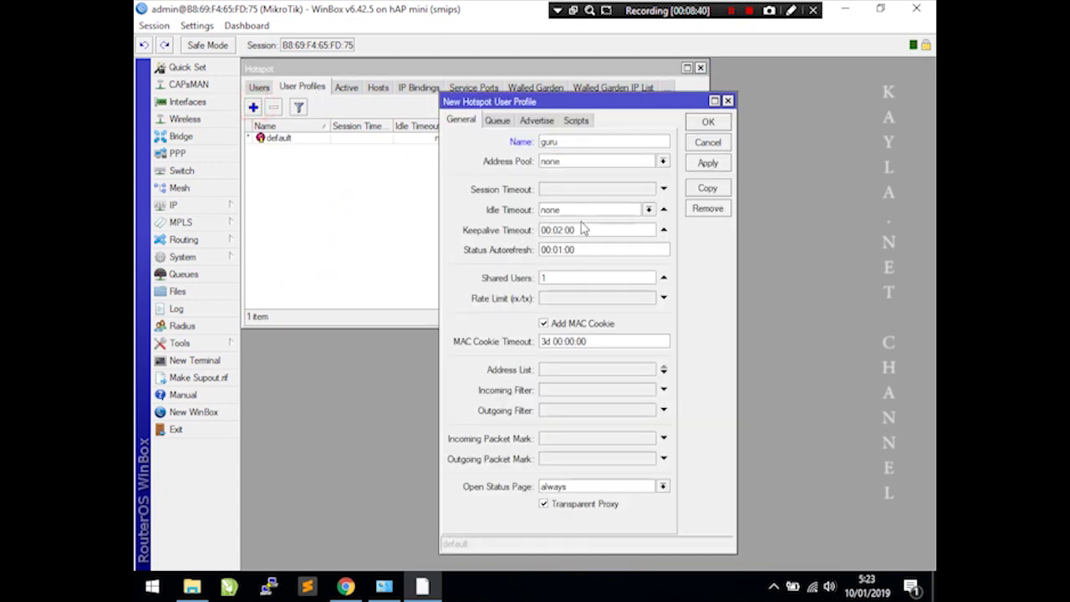
pyautogui.click(564, 299)
pyautogui.write('512k/512k')
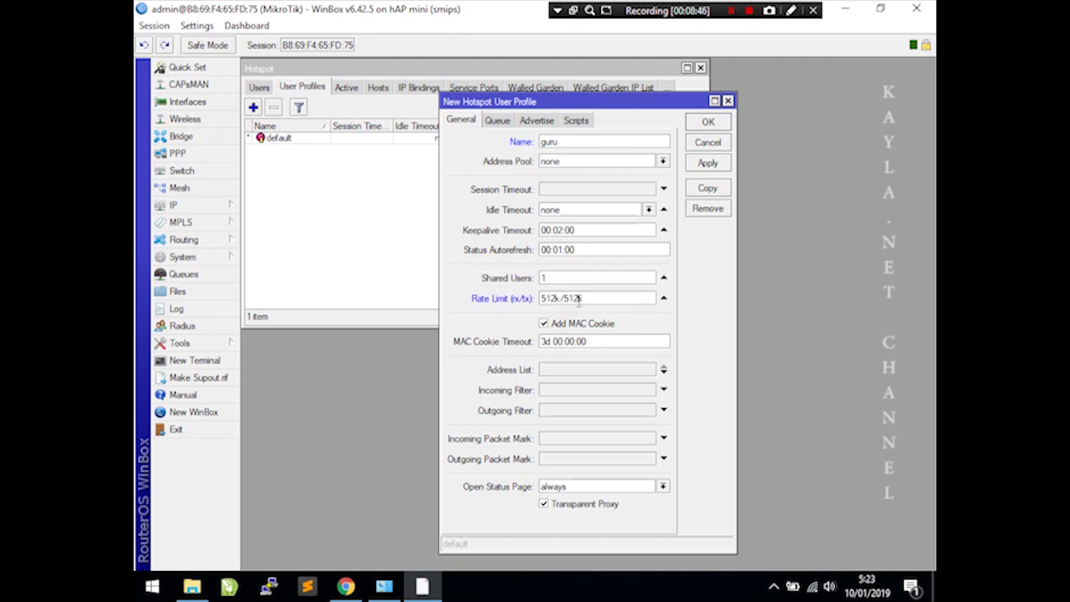
pyautogui.click(707, 163)
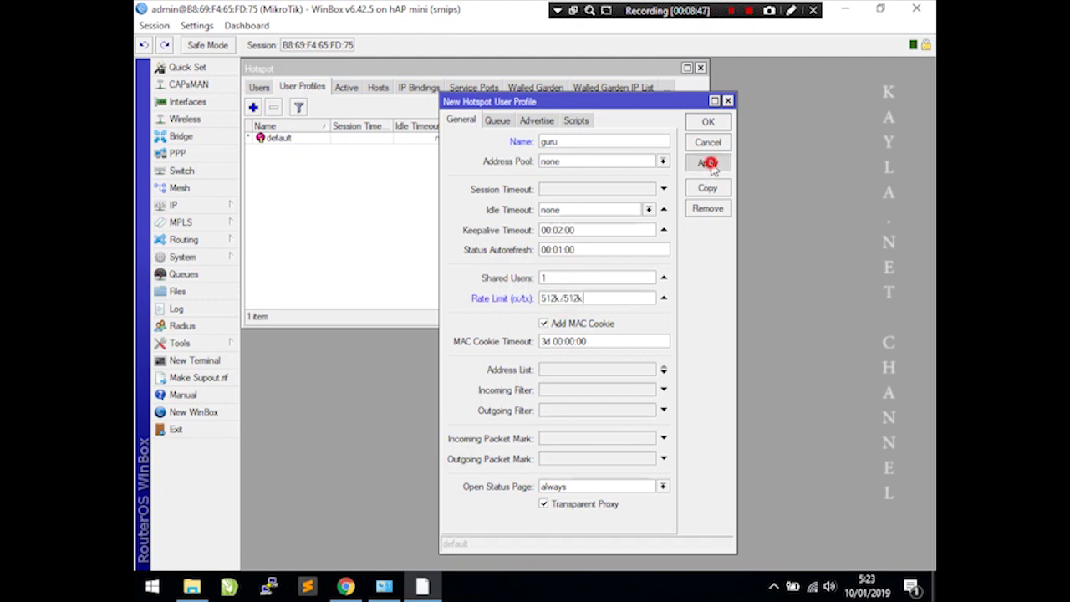
pyautogui.click(707, 121)
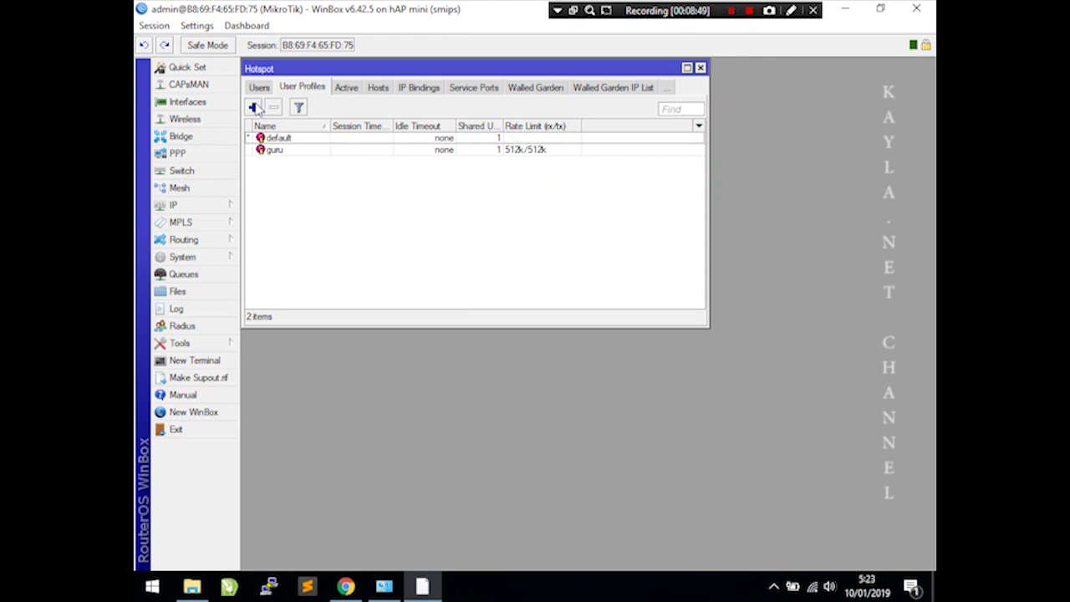
# - Add user profile siswa with rate limit 256k/256k, then show the Users list
pyautogui.click(253, 107)
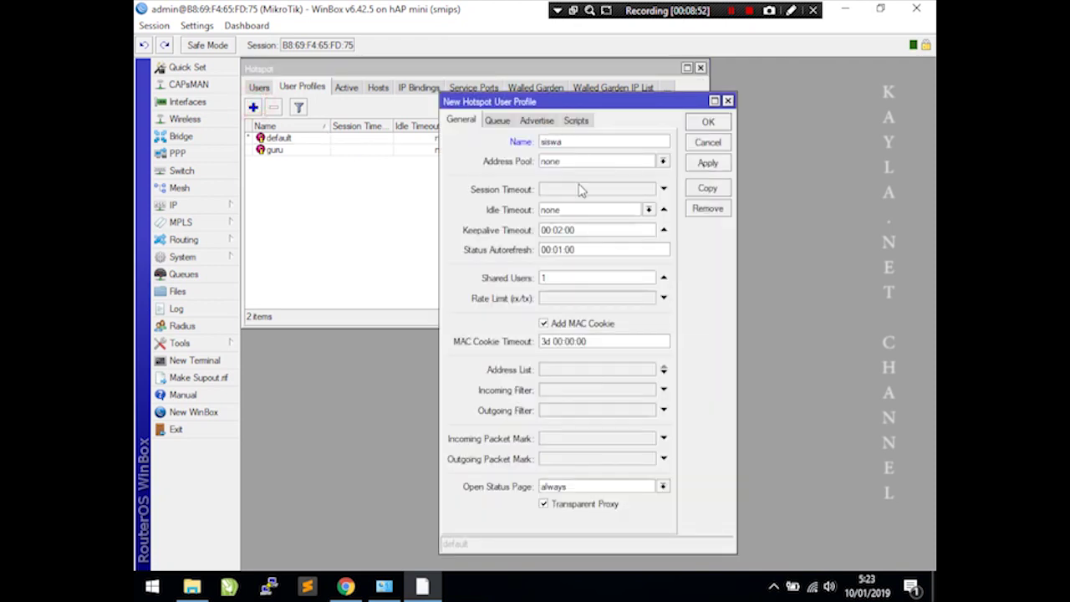
pyautogui.click(552, 298)
pyautogui.write('256k/256k')
pyautogui.click(708, 163)
pyautogui.click(707, 122)
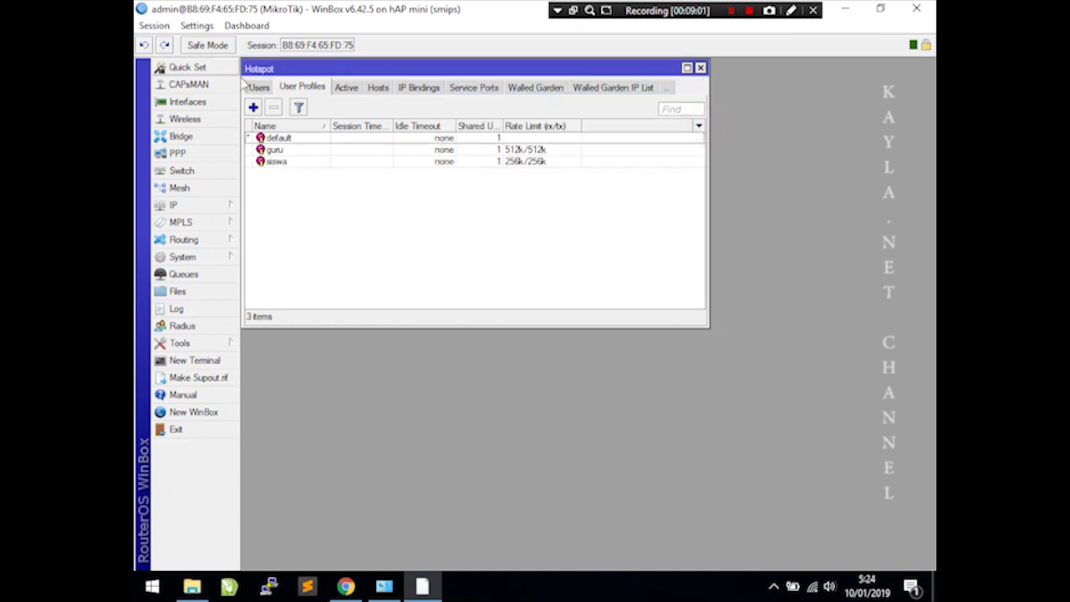
pyautogui.click(261, 87)
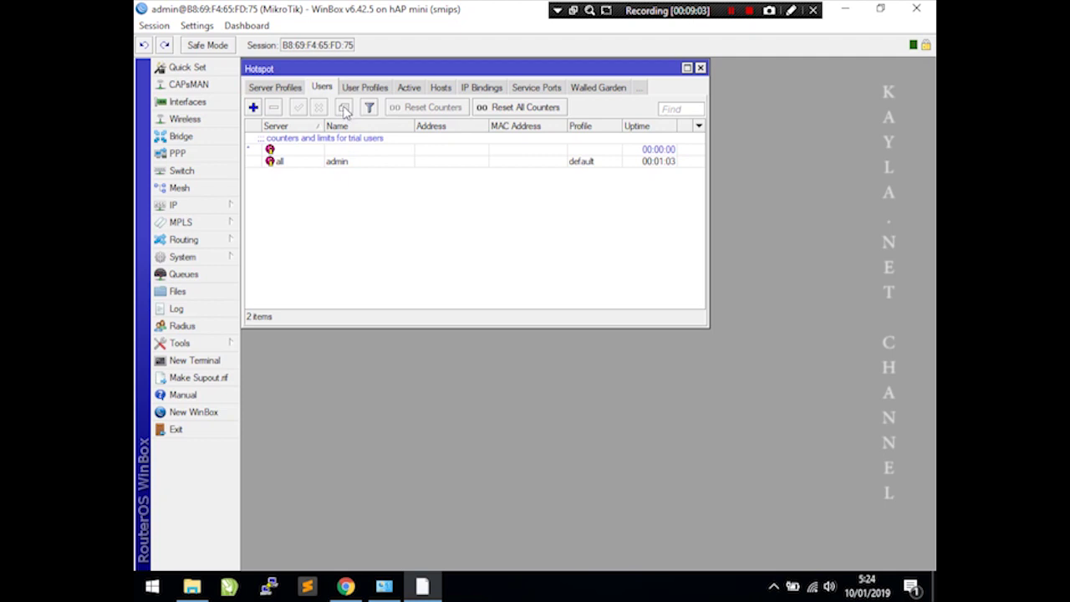
# - Add hotspot user guru assigned to the guru profile
pyautogui.click(254, 107)
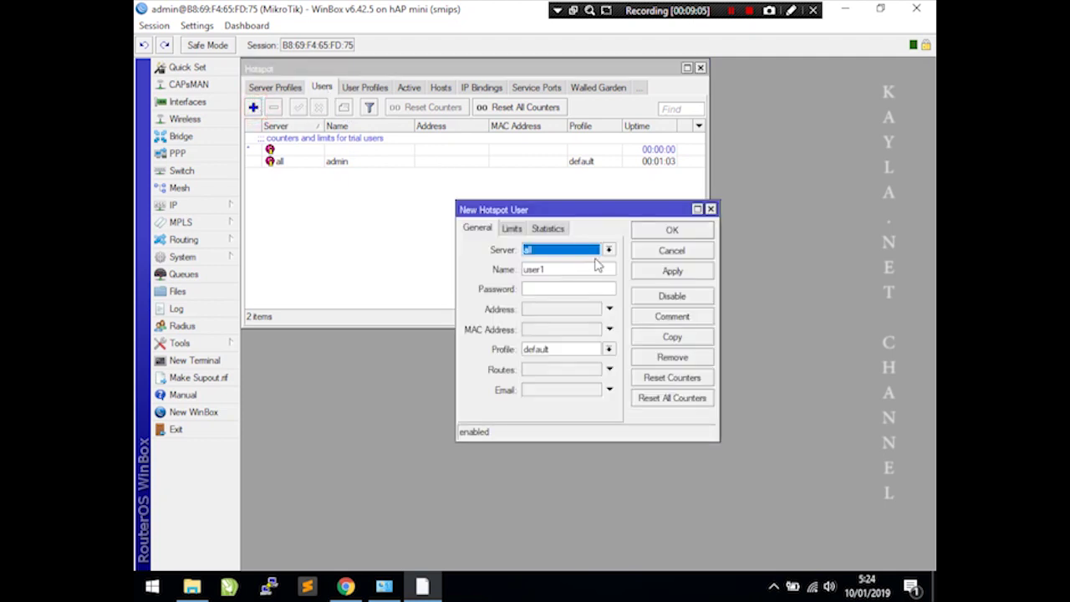
pyautogui.click(567, 266)
pyautogui.doubleClick(566, 267)
pyautogui.write('guru')
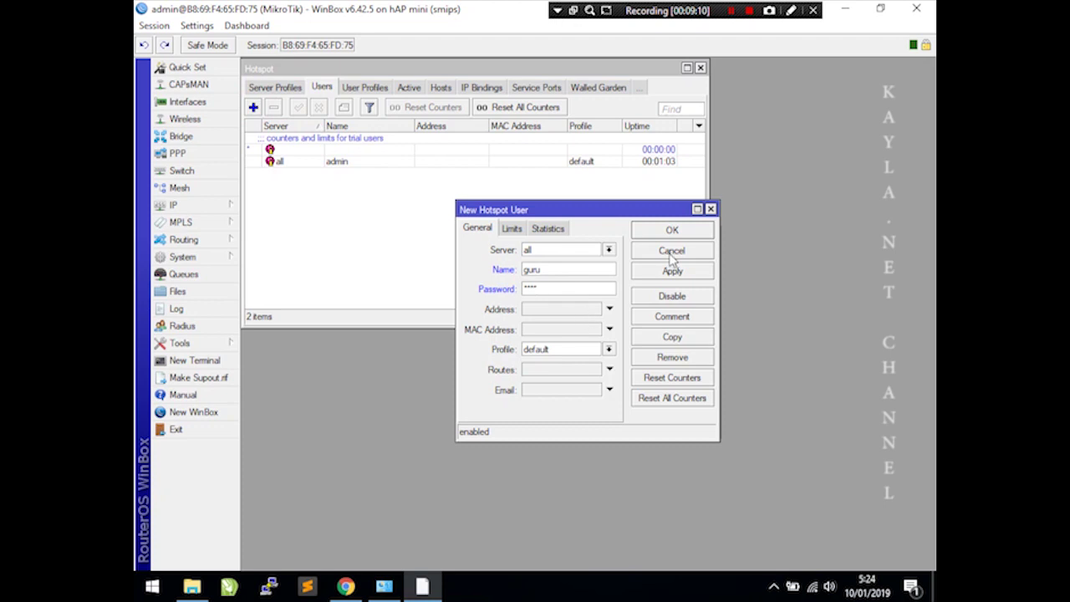
pyautogui.click(568, 351)
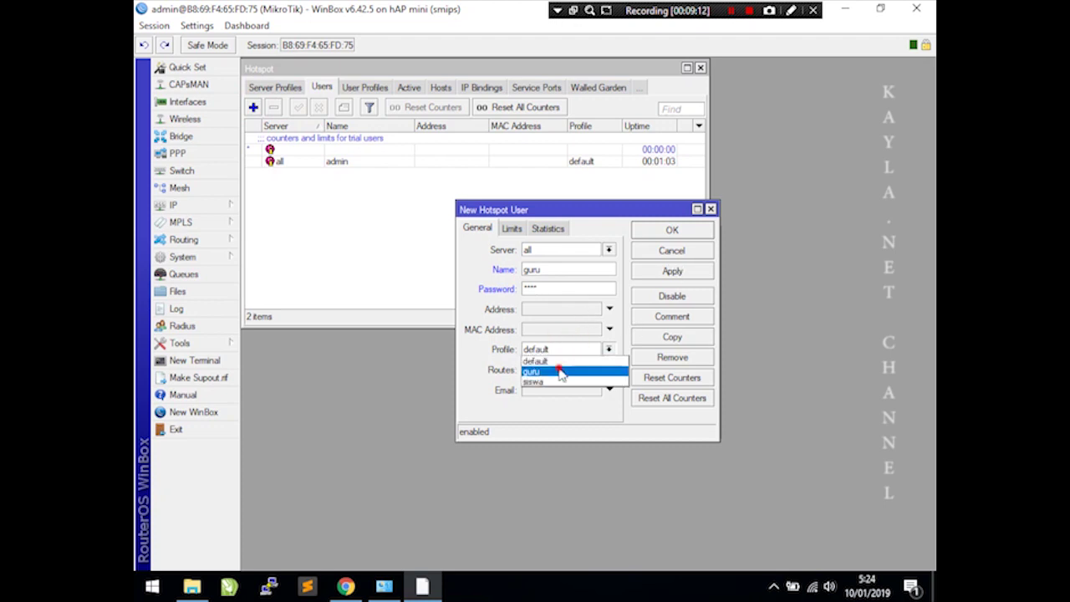
pyautogui.click(557, 368)
pyautogui.click(674, 273)
pyautogui.click(672, 230)
# - Add hotspot user siswa with a password, assigned to the siswa profile
pyautogui.click(255, 108)
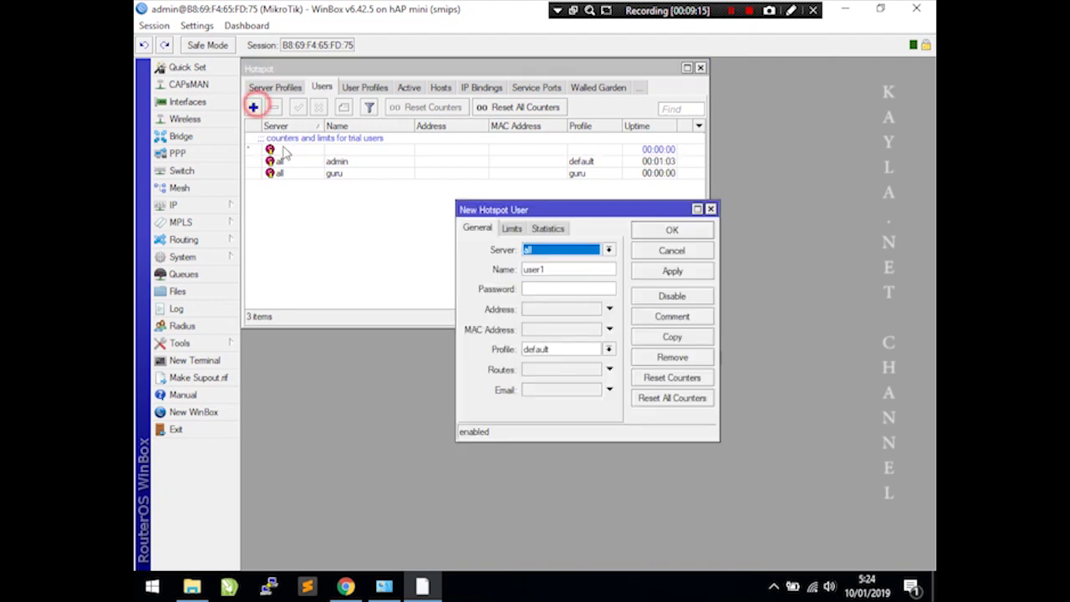
pyautogui.doubleClick(559, 270)
pyautogui.write('siswa')
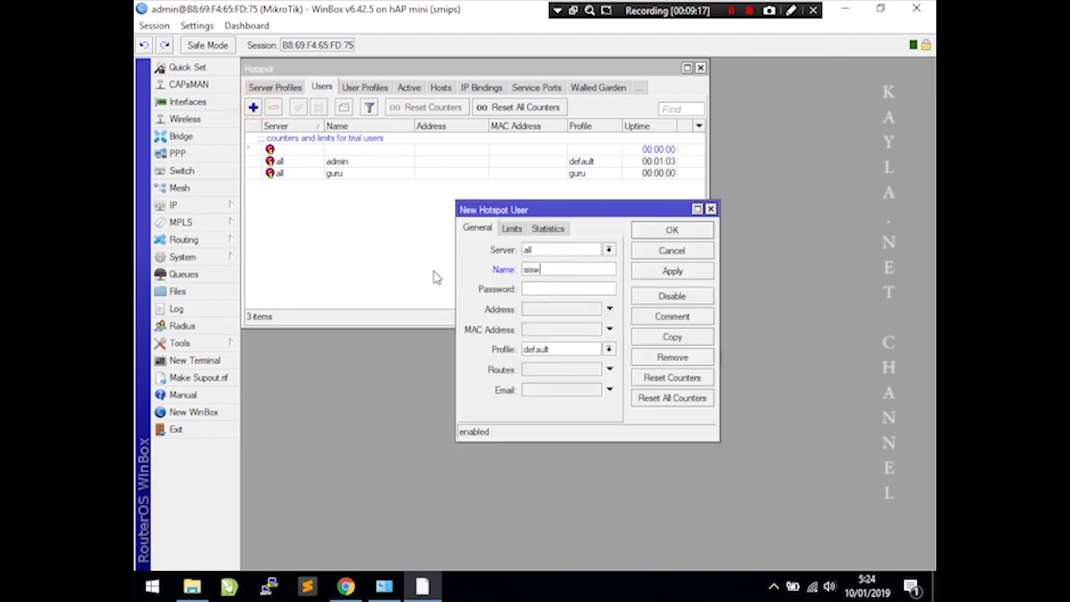
pyautogui.click(551, 291)
pyautogui.write('123')
pyautogui.click(573, 348)
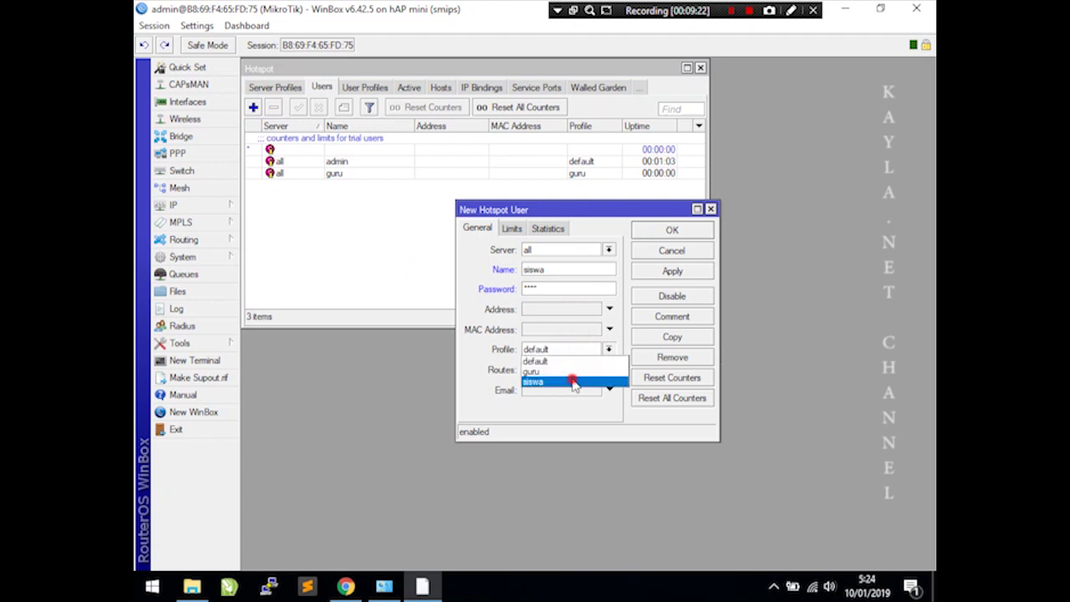
pyautogui.click(585, 378)
pyautogui.click(671, 276)
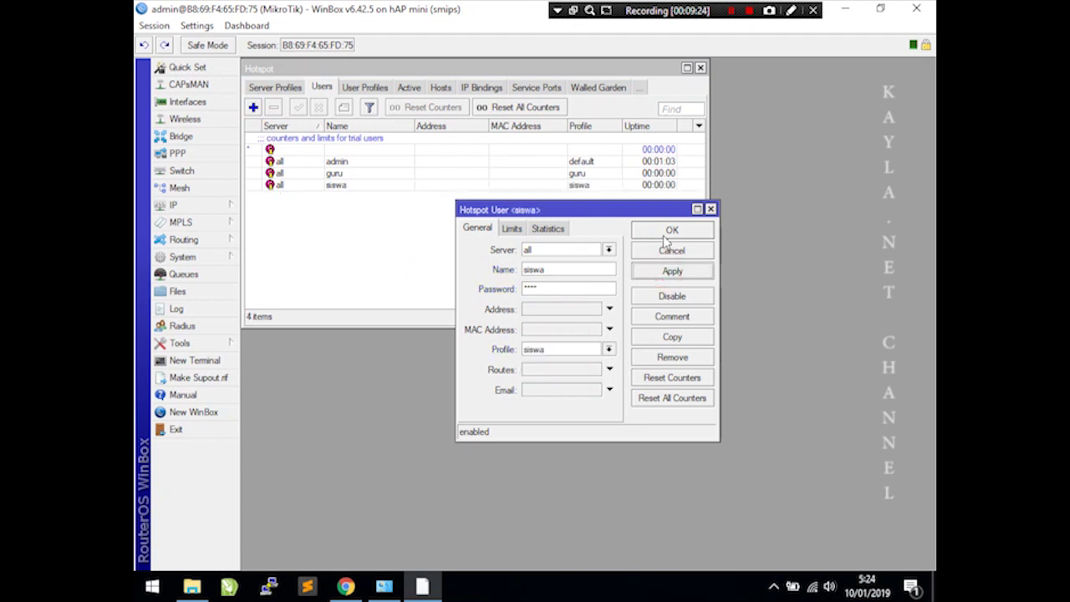
pyautogui.click(671, 230)
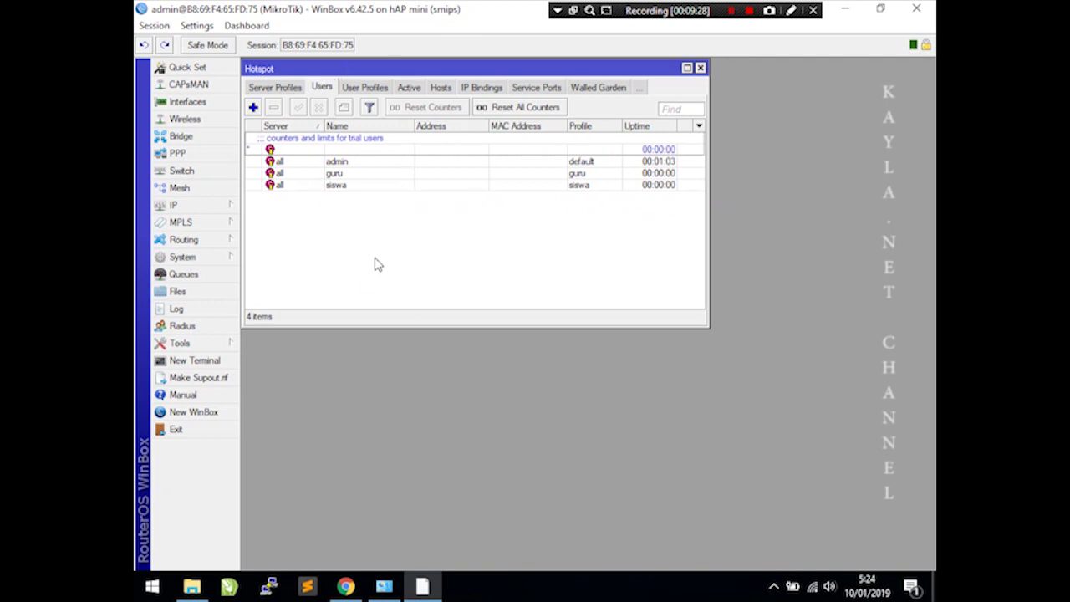
# - Test the hotspot in Chrome by logging back in and logging off again
pyautogui.click(346, 587)
pyautogui.click(536, 386)
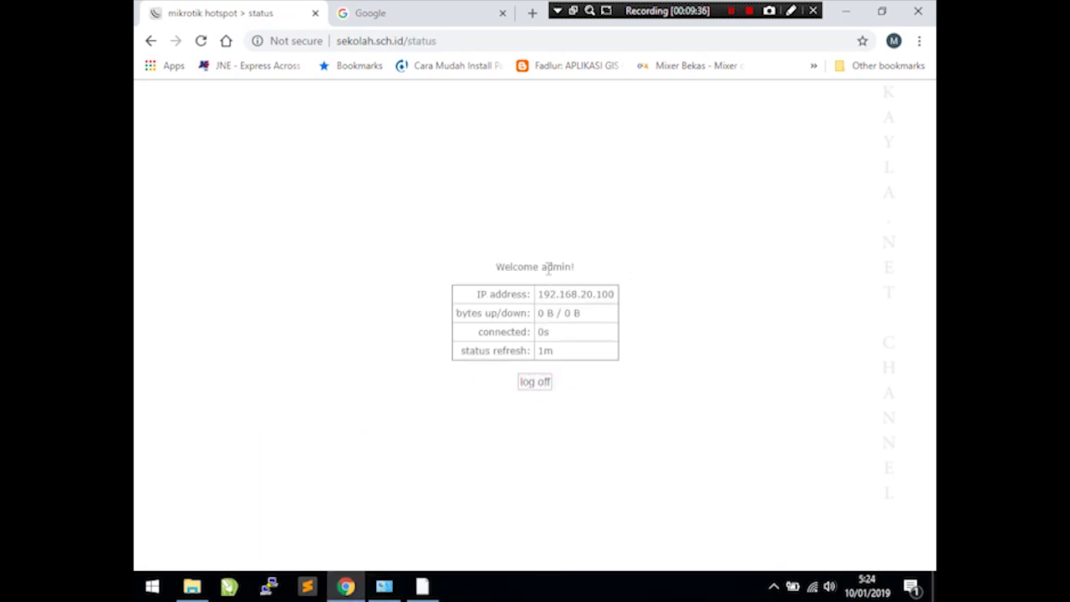
pyautogui.click(542, 382)
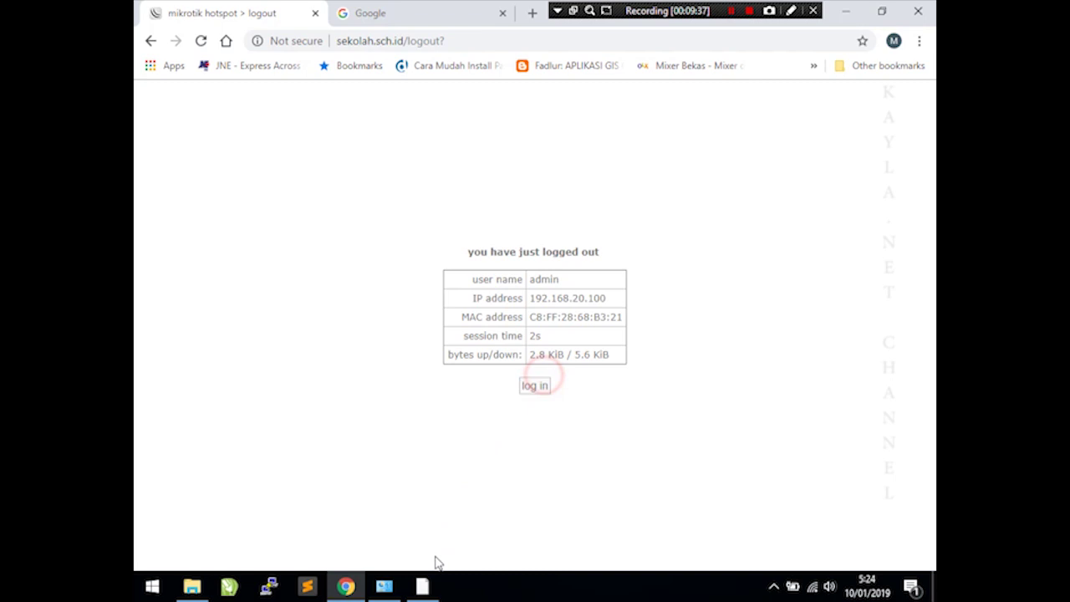
pyautogui.click(429, 590)
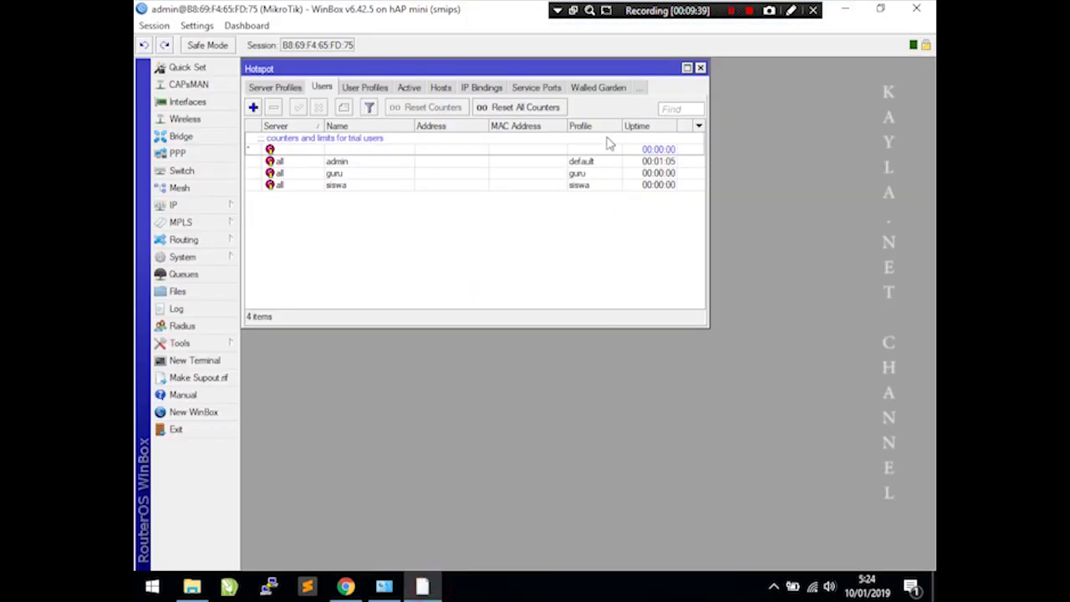
# - Delete the stored admin login cookie from the hotspot Cookies list
pyautogui.click(637, 88)
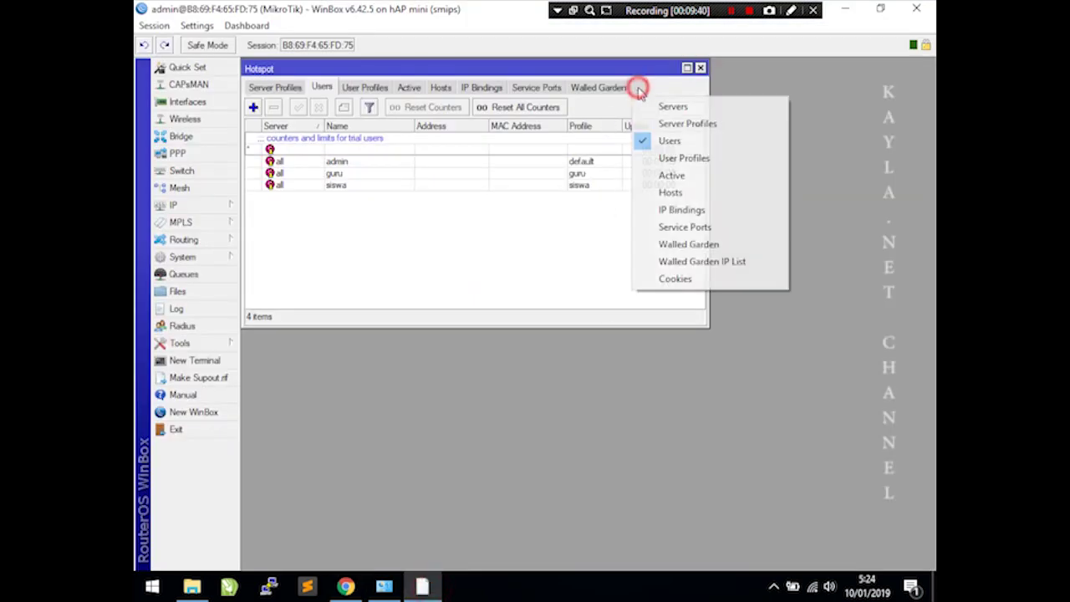
pyautogui.click(679, 278)
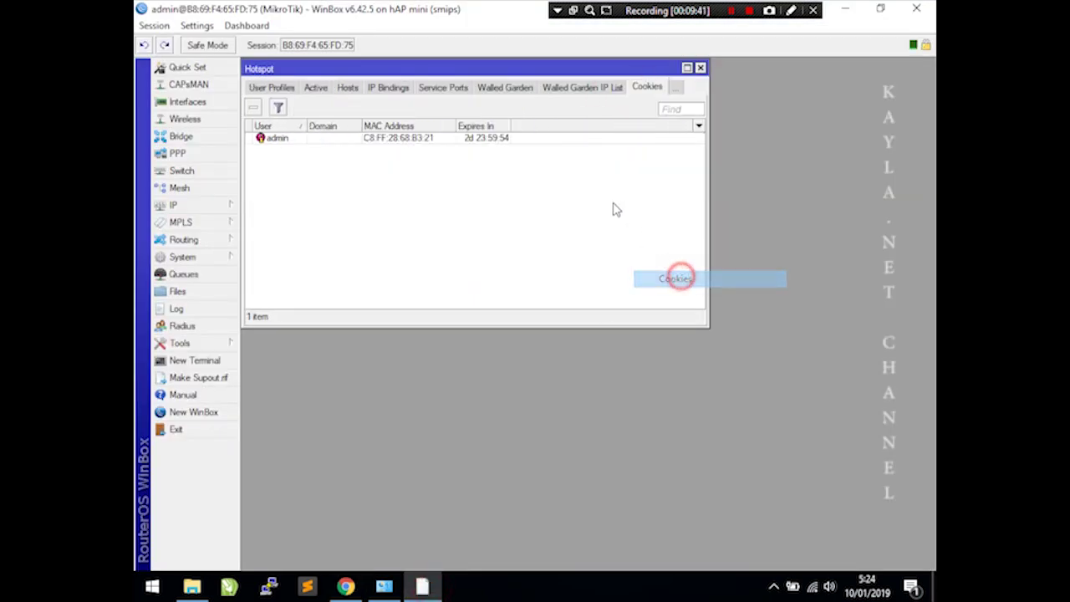
pyautogui.click(343, 139)
pyautogui.click(253, 107)
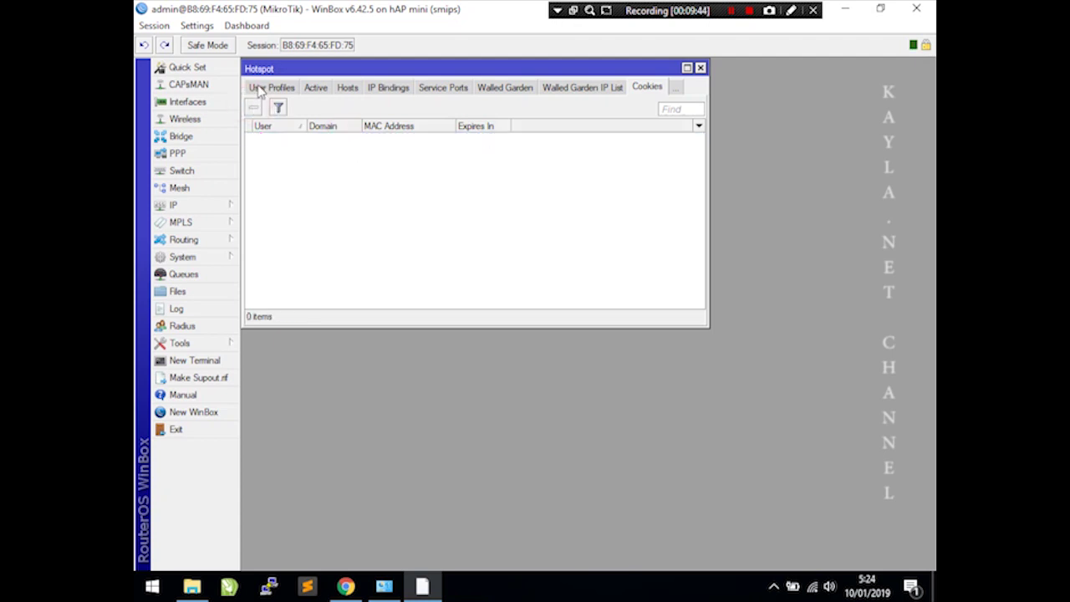
# - Uncheck Cookie as a login method on the hsprof1 server profile and save it
pyautogui.click(259, 88)
pyautogui.click(259, 88)
pyautogui.click(260, 89)
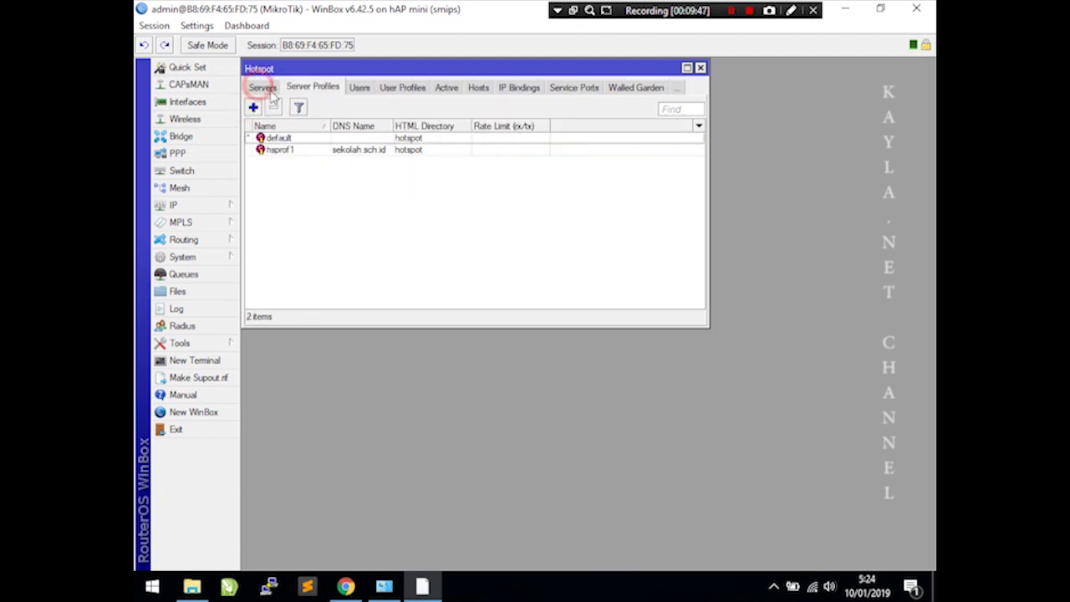
pyautogui.doubleClick(306, 149)
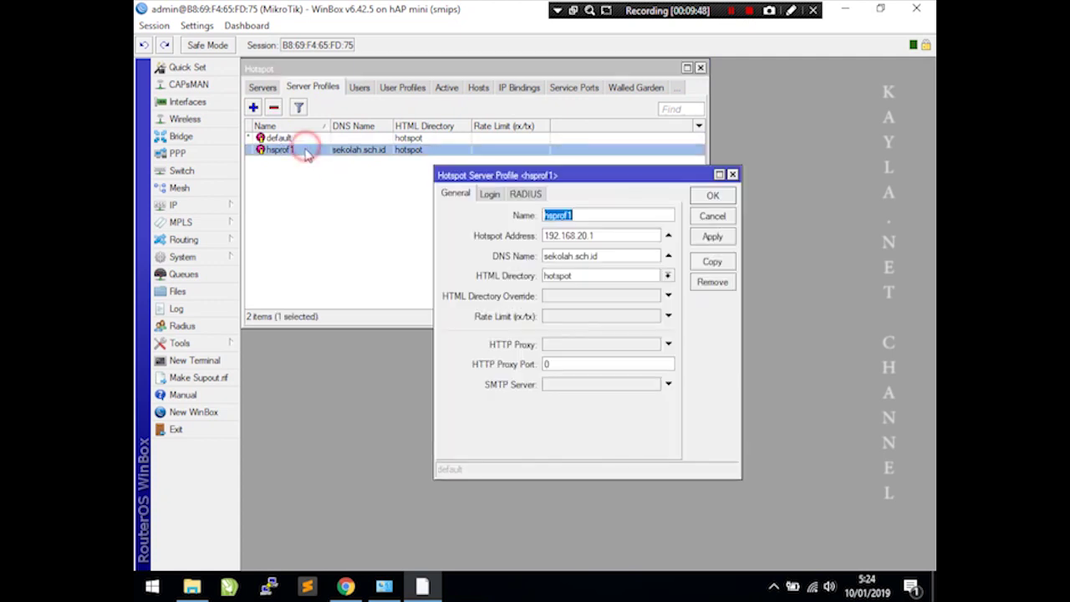
pyautogui.click(525, 193)
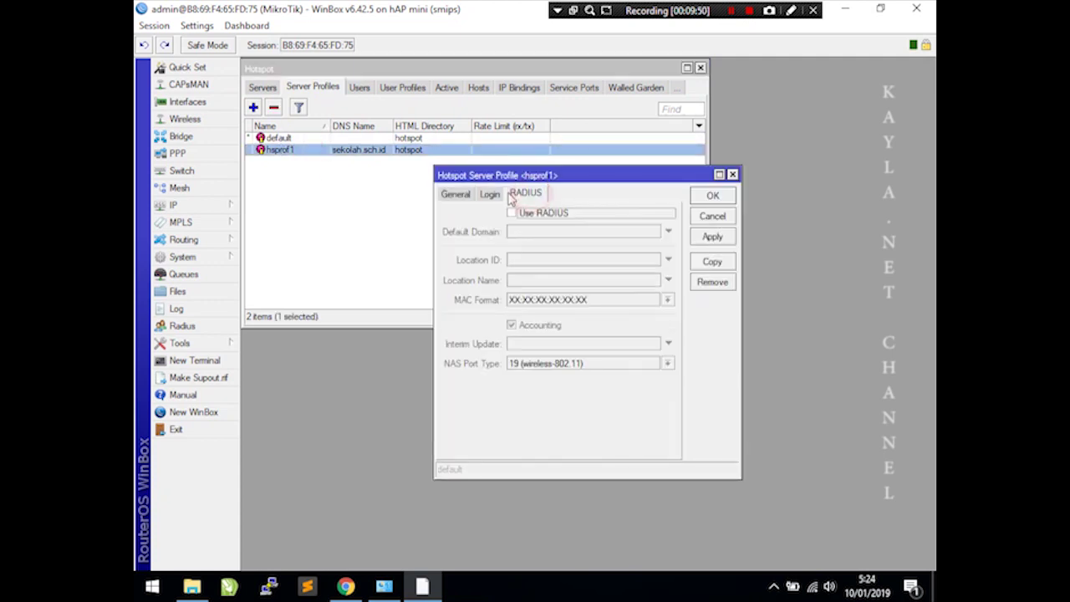
pyautogui.click(490, 194)
pyautogui.click(611, 216)
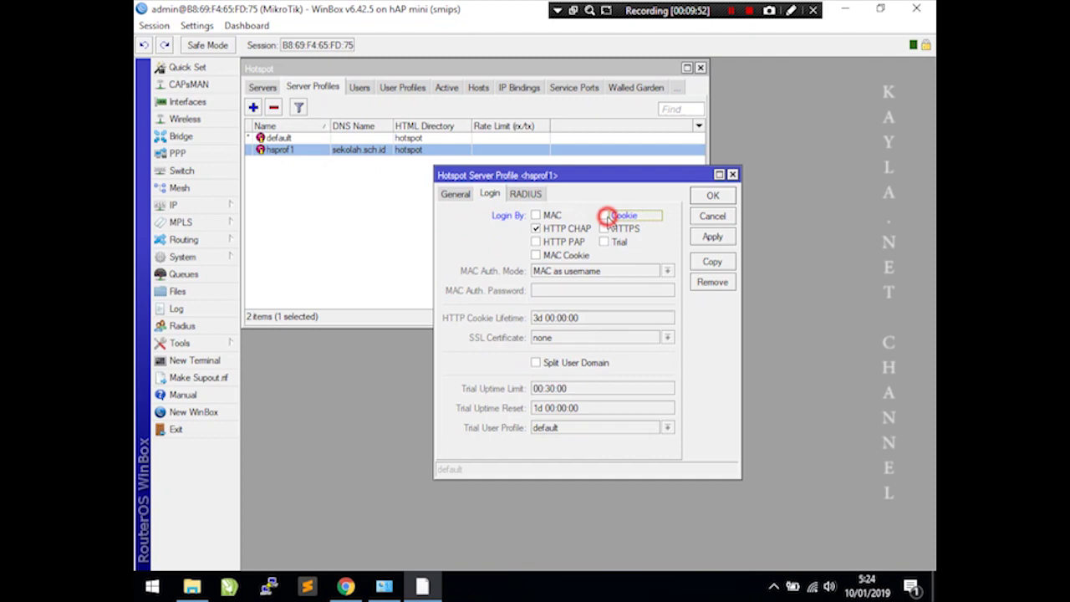
pyautogui.click(713, 238)
pyautogui.click(717, 196)
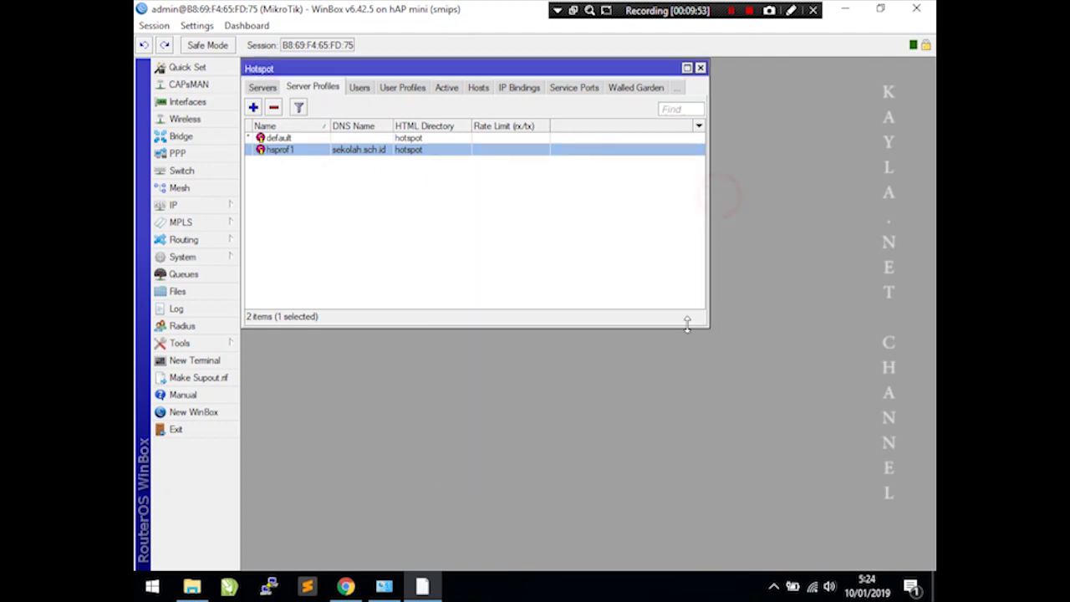
# - Log back in to the hotspot with the teacher account credentials, declining to save the password
pyautogui.click(346, 587)
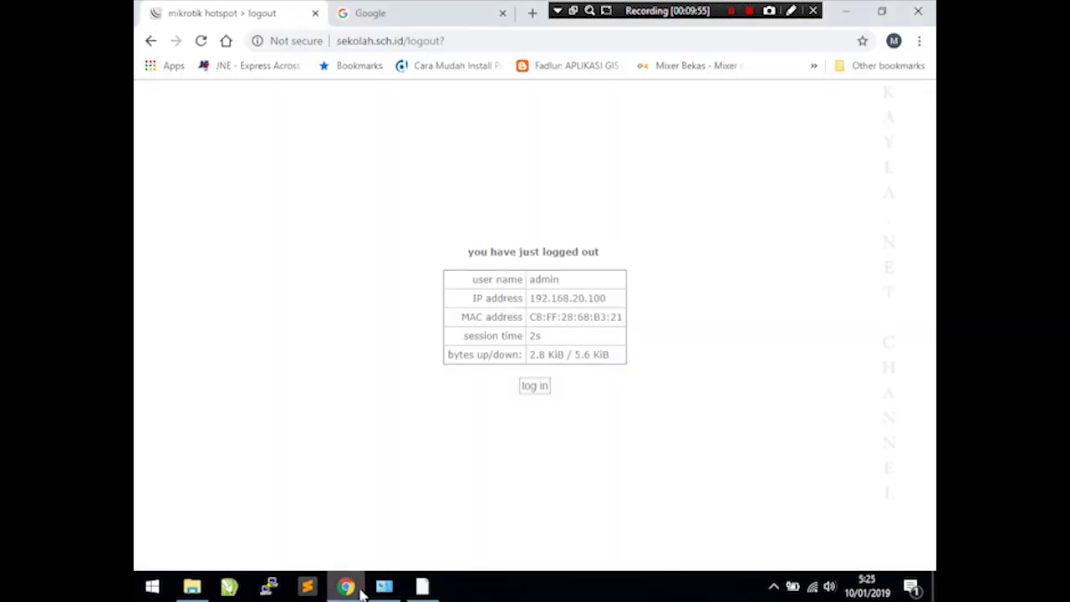
pyautogui.click(536, 386)
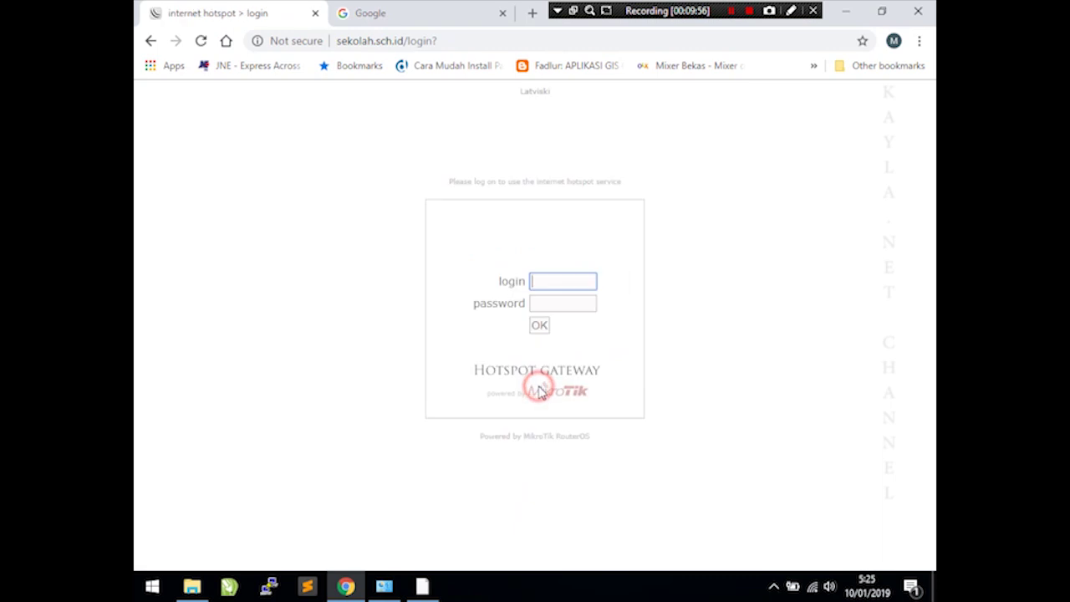
pyautogui.click(569, 283)
pyautogui.write('guru')
pyautogui.press('Tab')
pyautogui.write('guru')
pyautogui.press('Return')
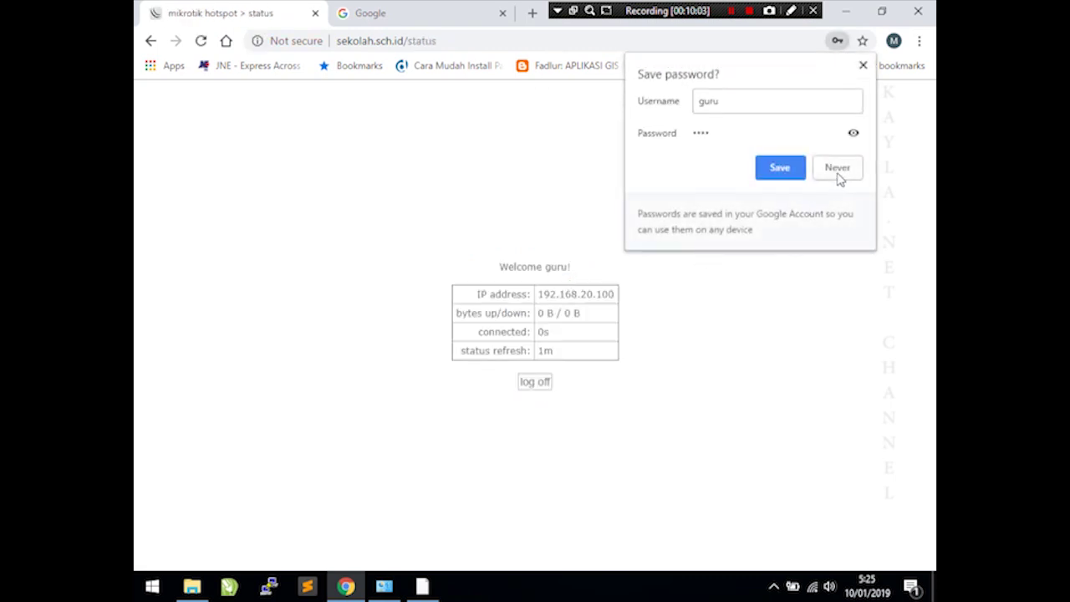
pyautogui.click(837, 168)
# - Open speedtest.net in the Google tab
pyautogui.click(381, 12)
pyautogui.click(378, 39)
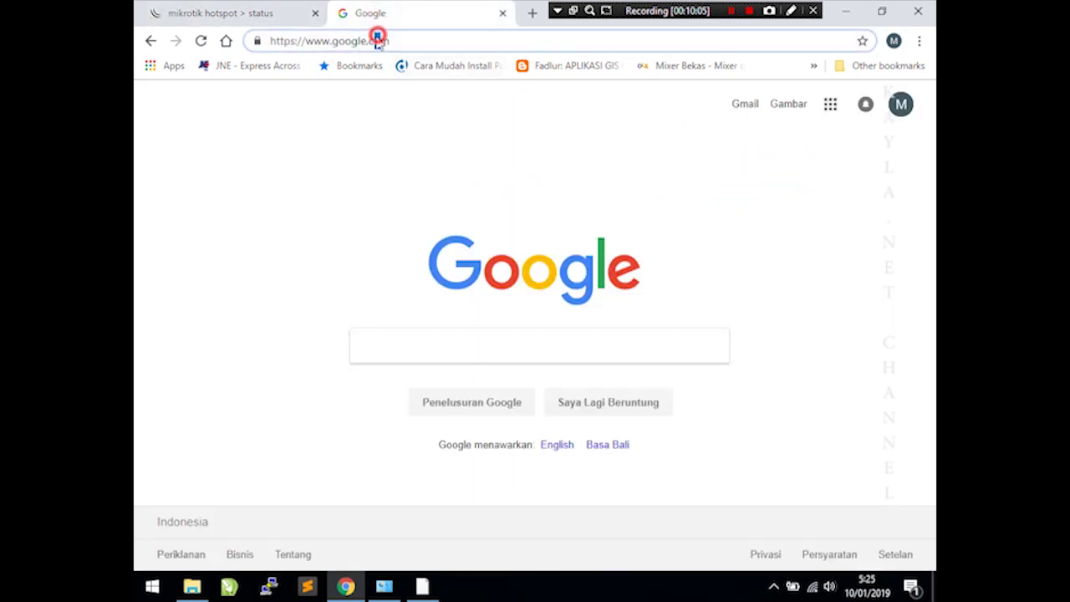
pyautogui.write('spee')
pyautogui.press('Return')
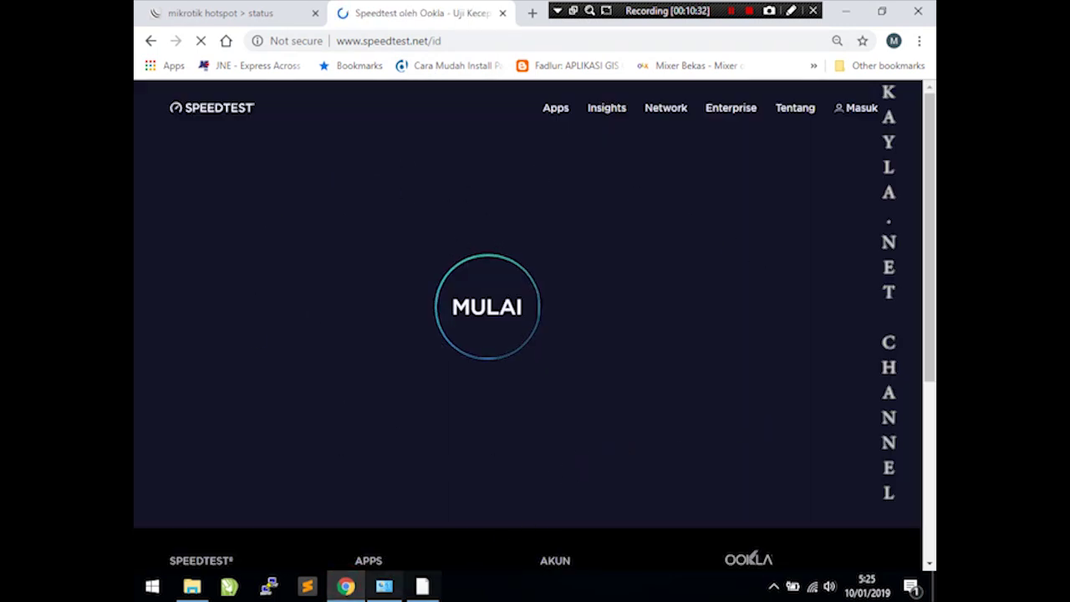
# - Start the Speedtest (MULAI): ping 3 ms, 0.51 Mbps download, 0.50 Mbps upload
pyautogui.moveTo(419, 587)
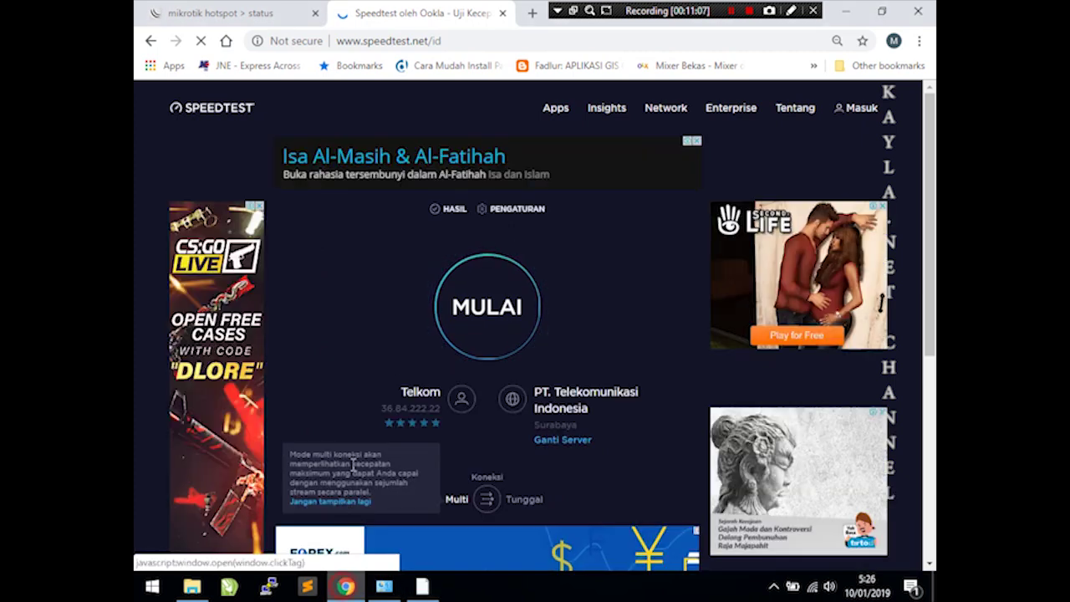
pyautogui.click(491, 321)
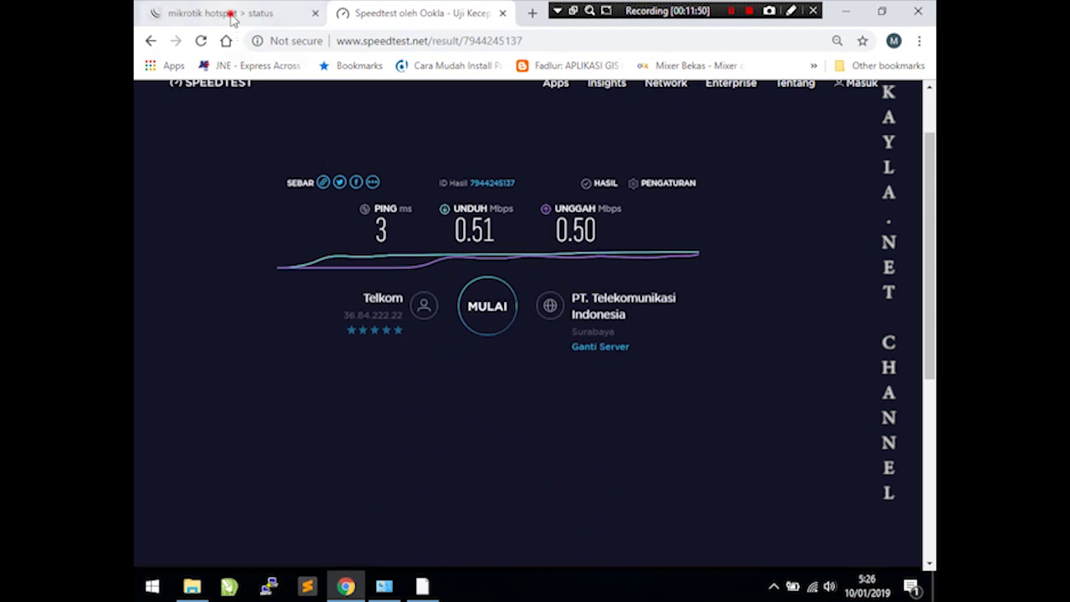
# - Log off the teacher session and log in to the hotspot with the student account
pyautogui.click(234, 18)
pyautogui.click(529, 382)
pyautogui.click(532, 384)
pyautogui.click(545, 285)
pyautogui.write('siswa')
pyautogui.press('Tab')
pyautogui.write('s')
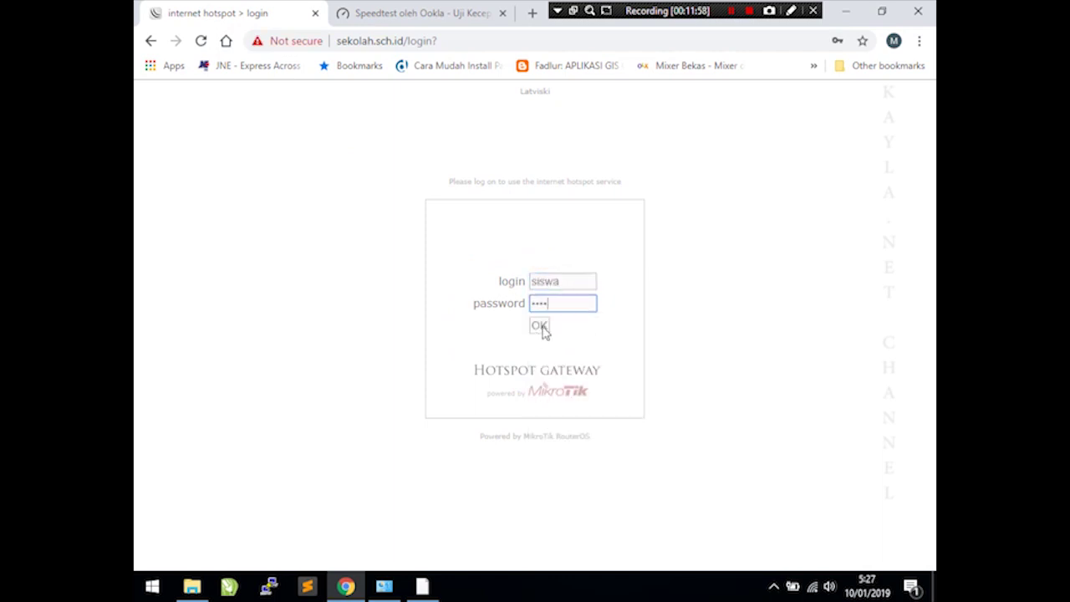
pyautogui.click(540, 327)
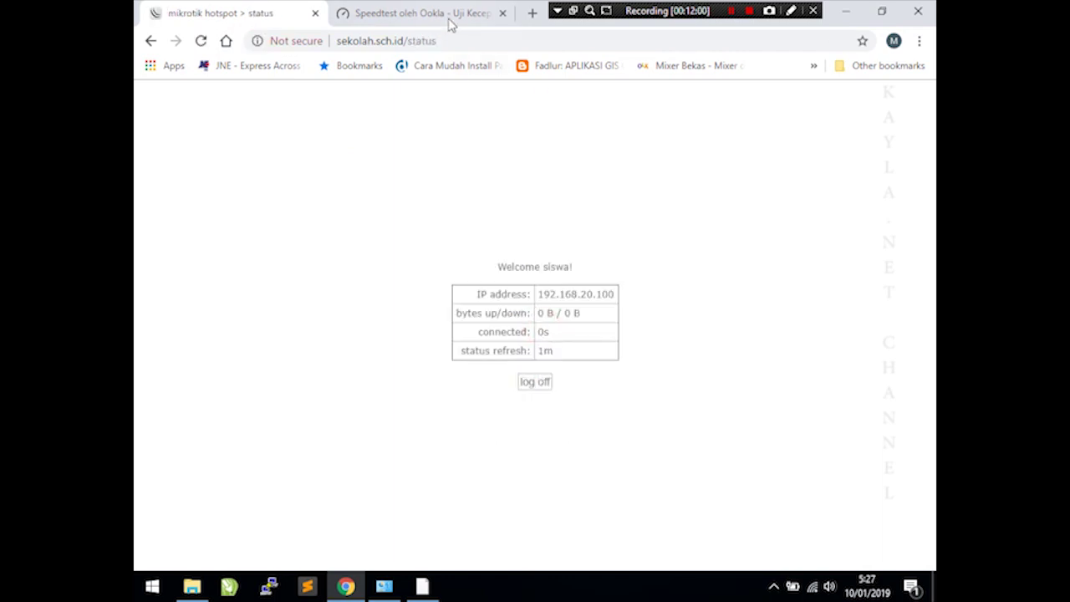
# - Rerun the Speedtest, getting ping 58 ms, 0.18 Mbps down and 0.19 Mbps up
pyautogui.click(449, 19)
pyautogui.click(502, 319)
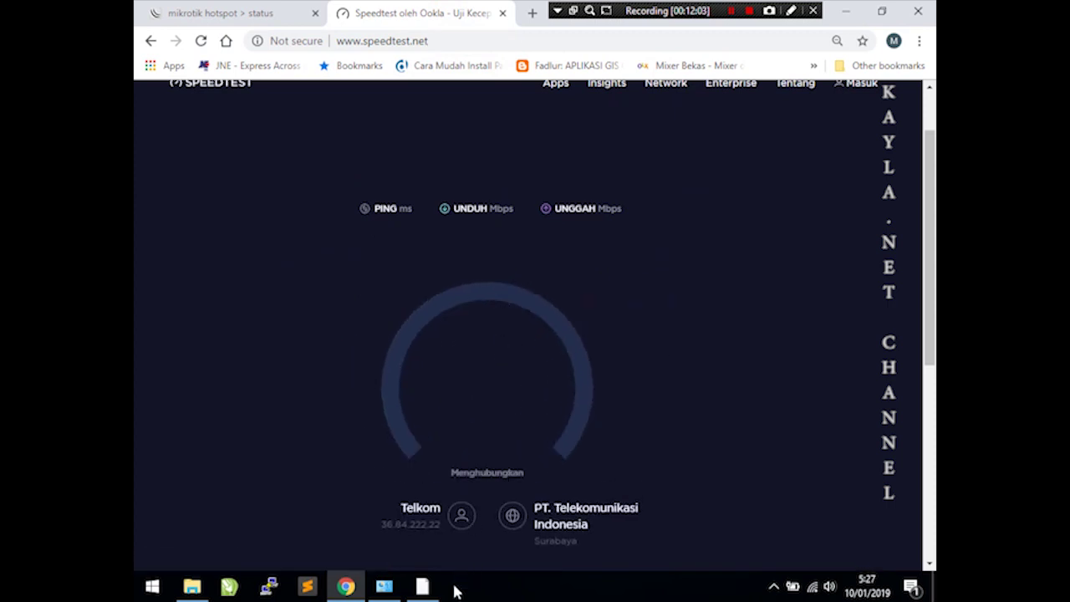
pyautogui.click(485, 288)
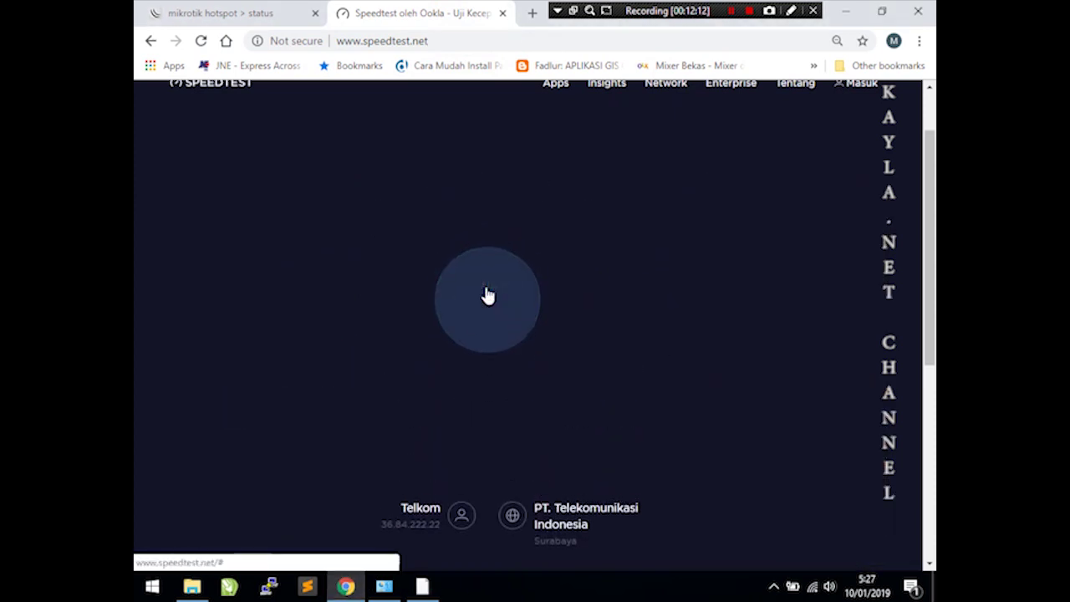
pyautogui.moveTo(435, 591)
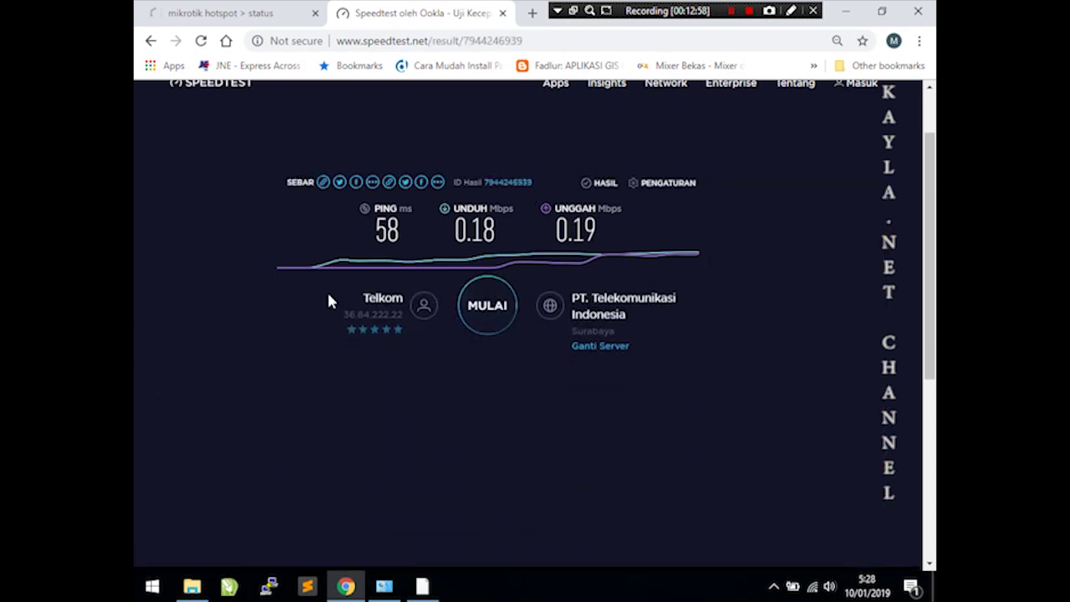
# - Log off the student session and log in to the hotspot as admin
pyautogui.click(237, 11)
pyautogui.click(545, 382)
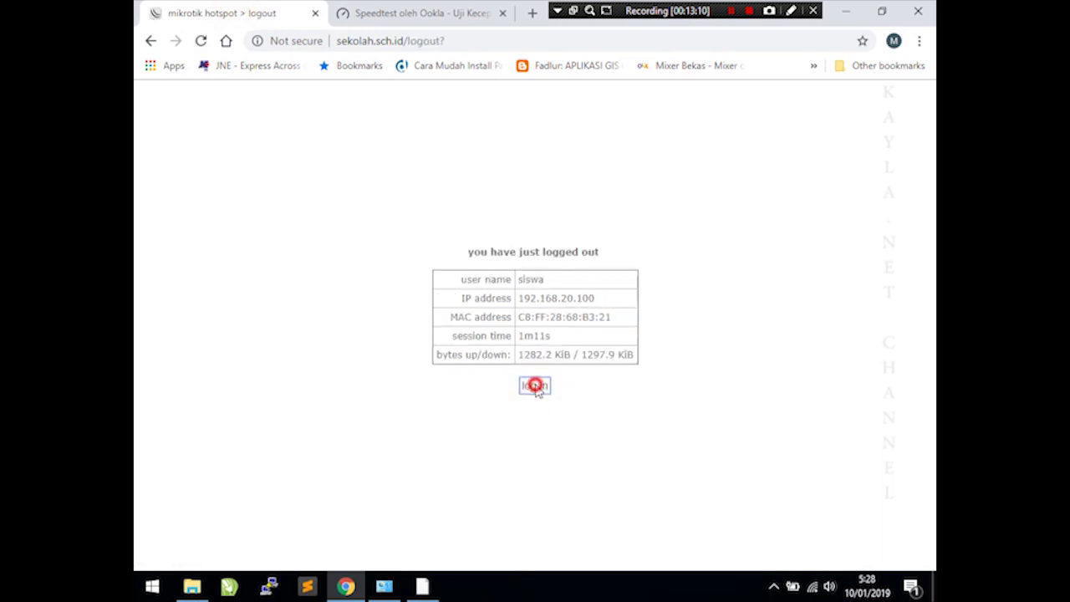
pyautogui.click(536, 385)
pyautogui.click(549, 283)
pyautogui.write('admin')
pyautogui.press('Tab')
pyautogui.write('1234')
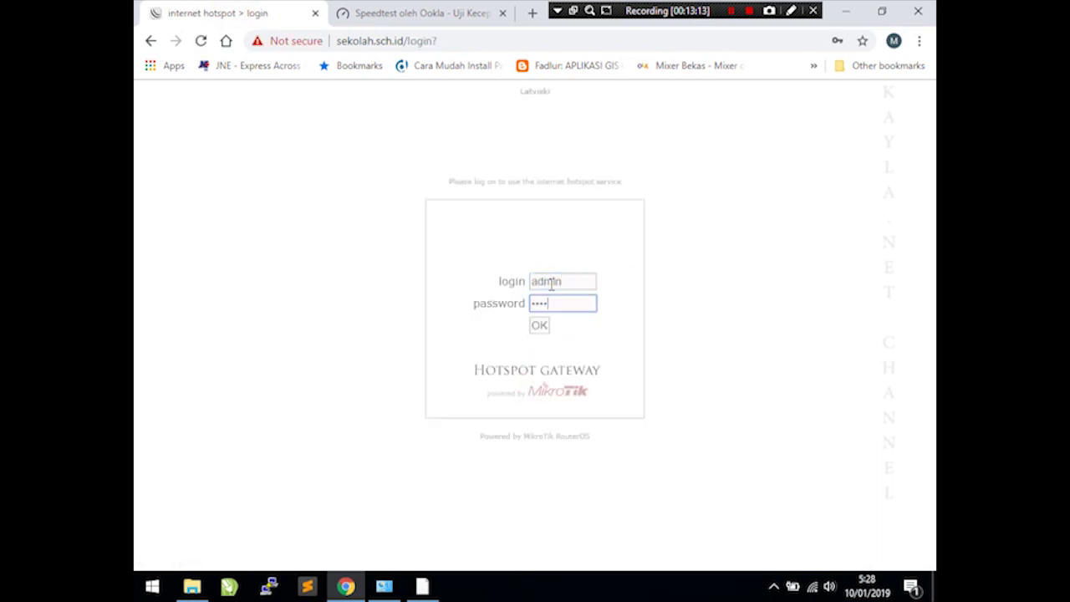
pyautogui.press('Return')
# - Run another Speedtest as admin: ping 3 ms, 19.11 Mbps down, 4.43 Mbps up
pyautogui.click(444, 11)
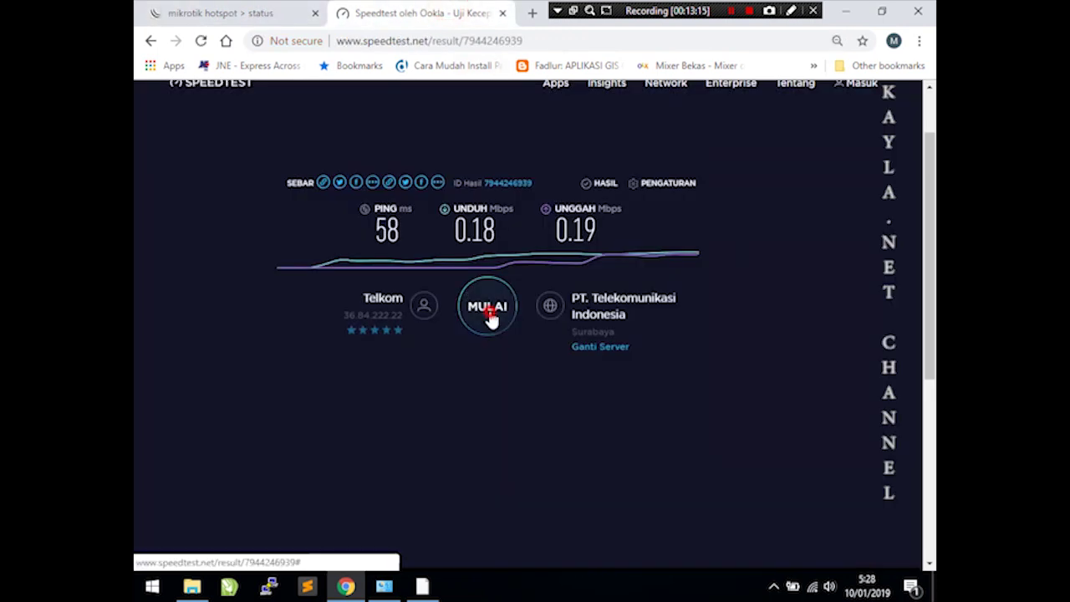
pyautogui.click(490, 314)
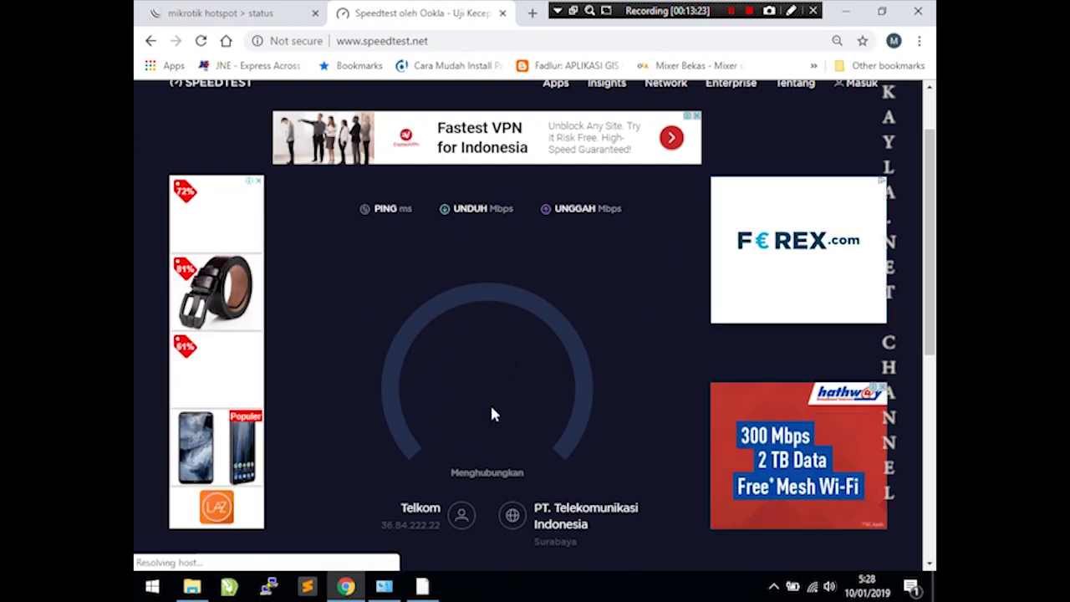
pyautogui.click(507, 293)
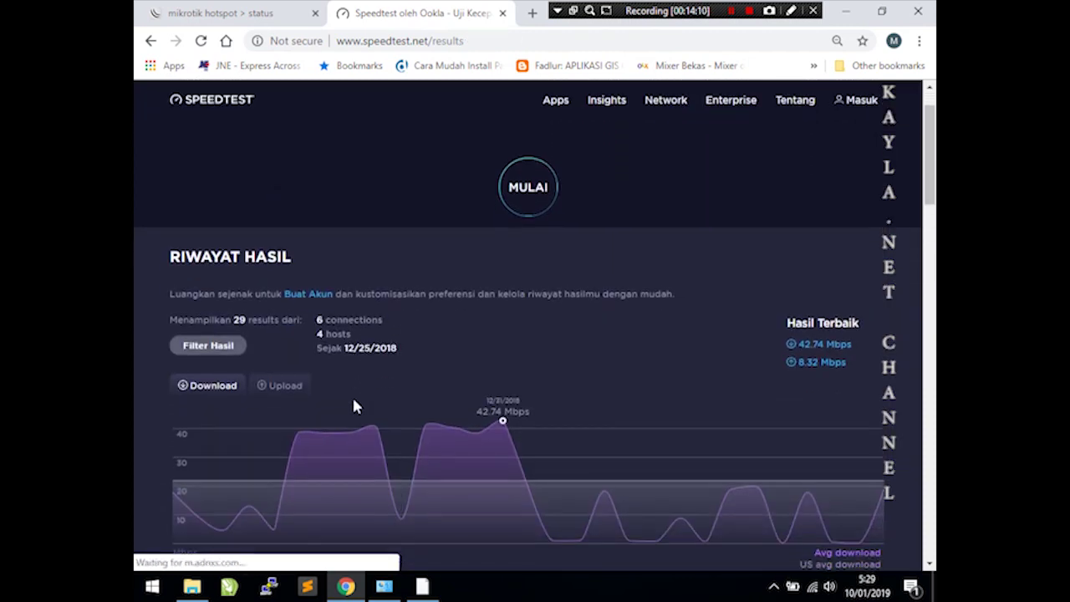
pyautogui.scroll(-1, 308, 337)
pyautogui.scroll(-4, 306, 339)
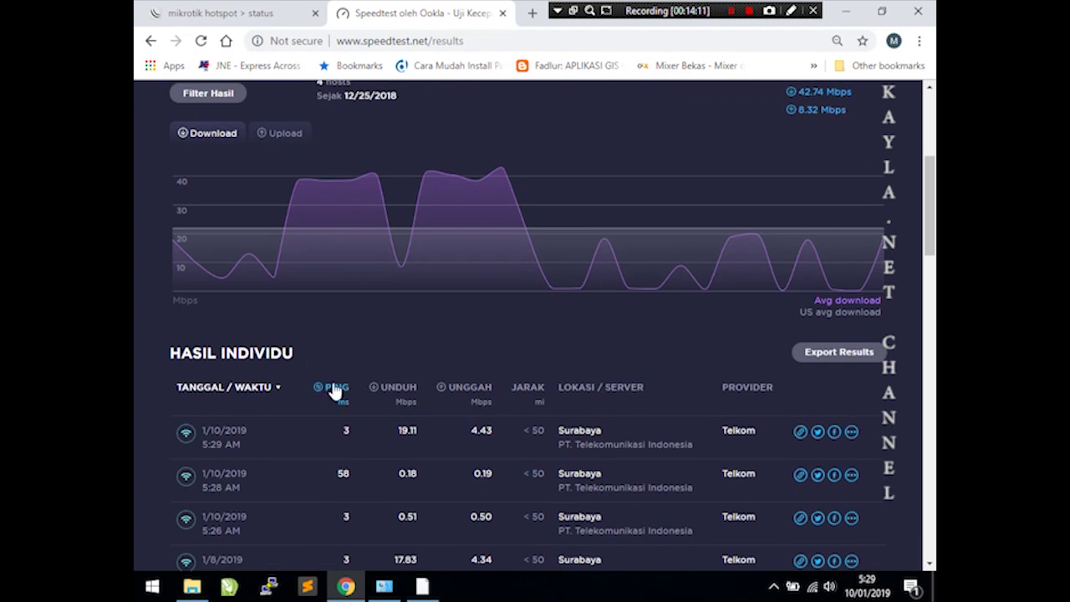
pyautogui.scroll(-15, 333, 390)
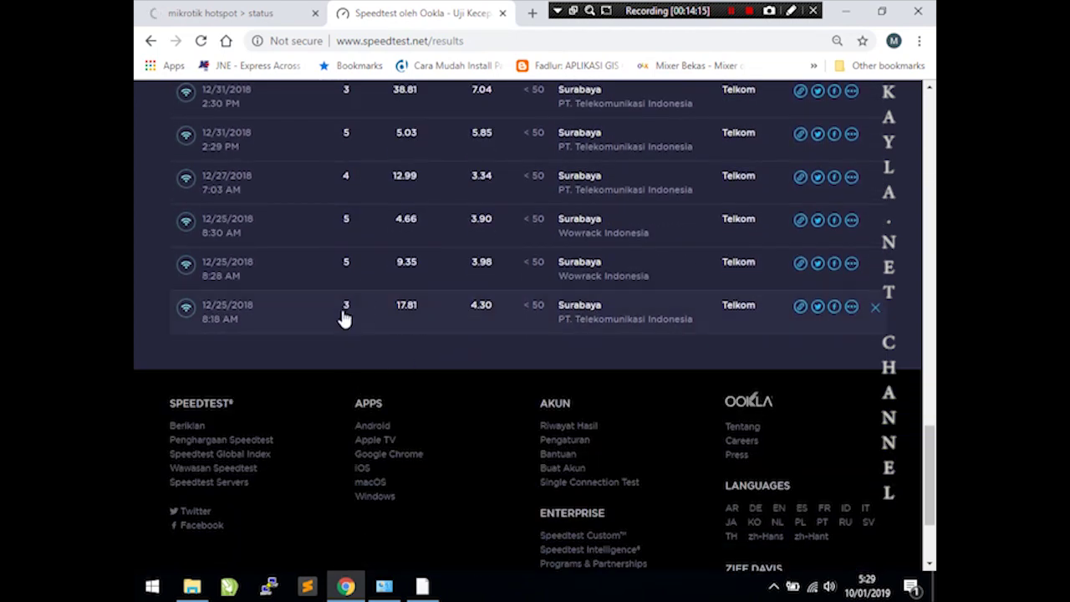
pyautogui.scroll(12, 311, 329)
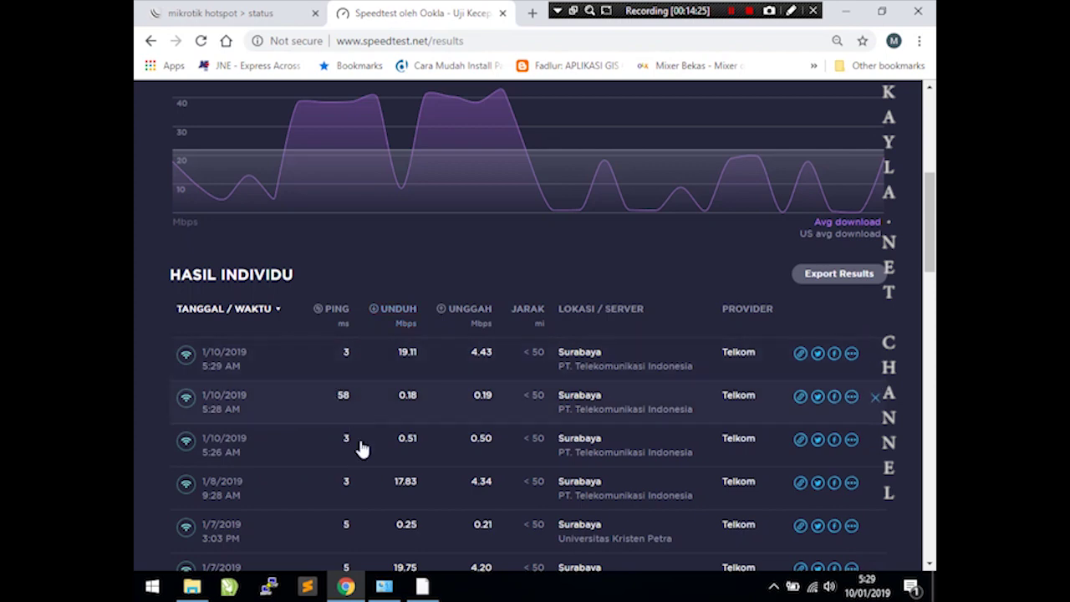
pyautogui.scroll(5, 577, 167)
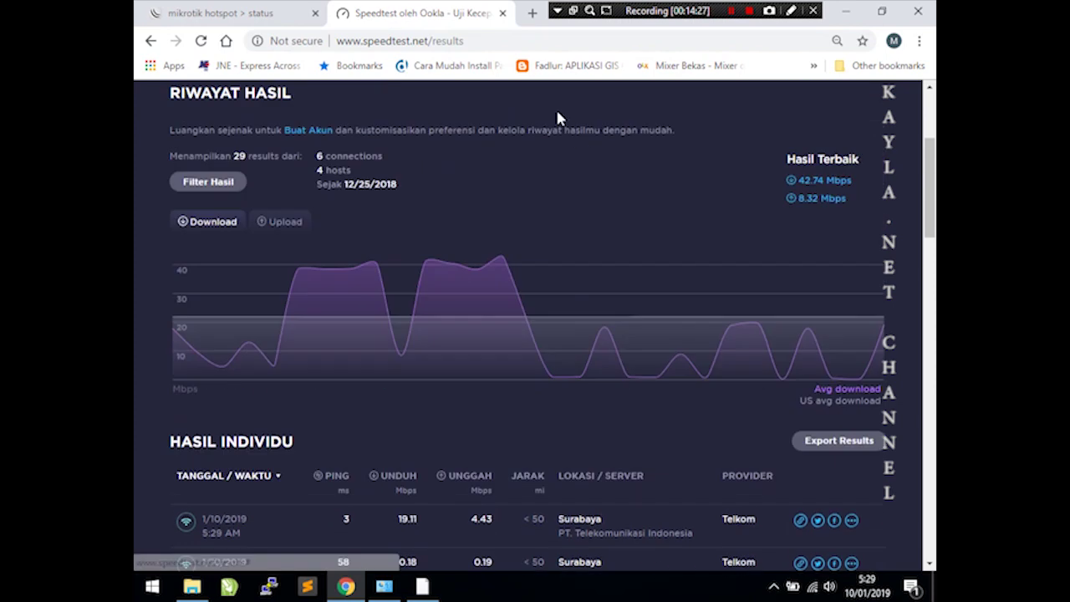
# - Close the Speedtest tab and log off the admin hotspot session
pyautogui.click(502, 13)
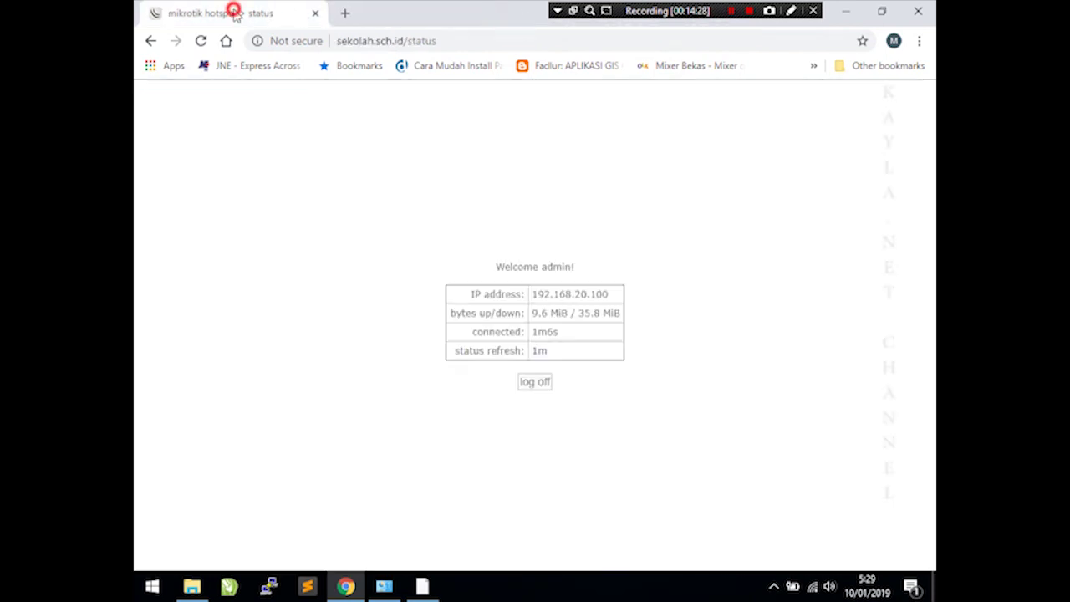
pyautogui.click(540, 381)
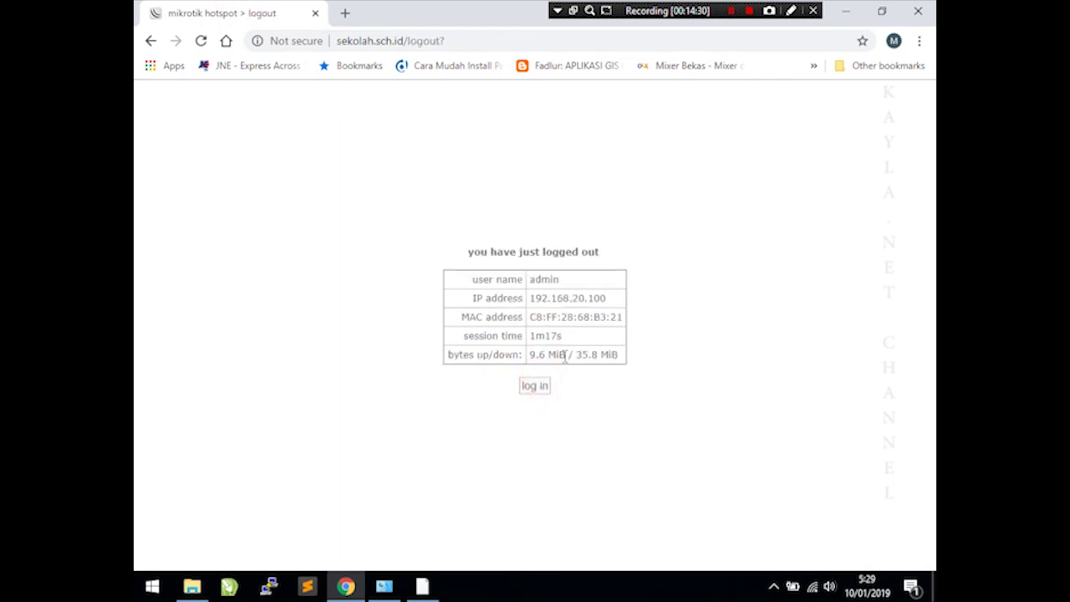
pyautogui.click(536, 386)
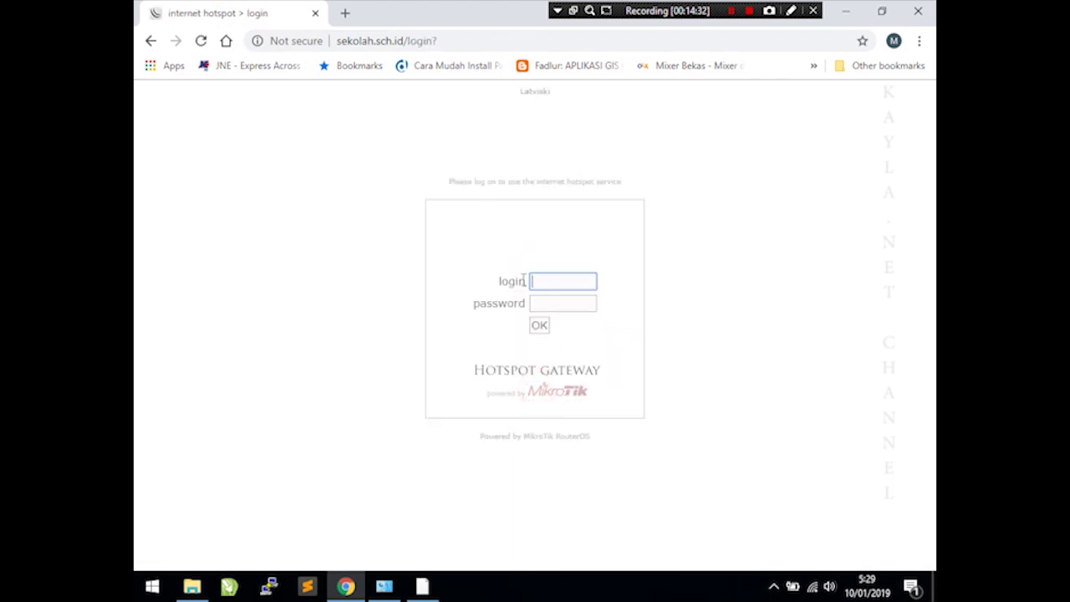
# - Try bsnp-indonesia.org in a new tab, which redirects to the hotspot login
pyautogui.click(343, 14)
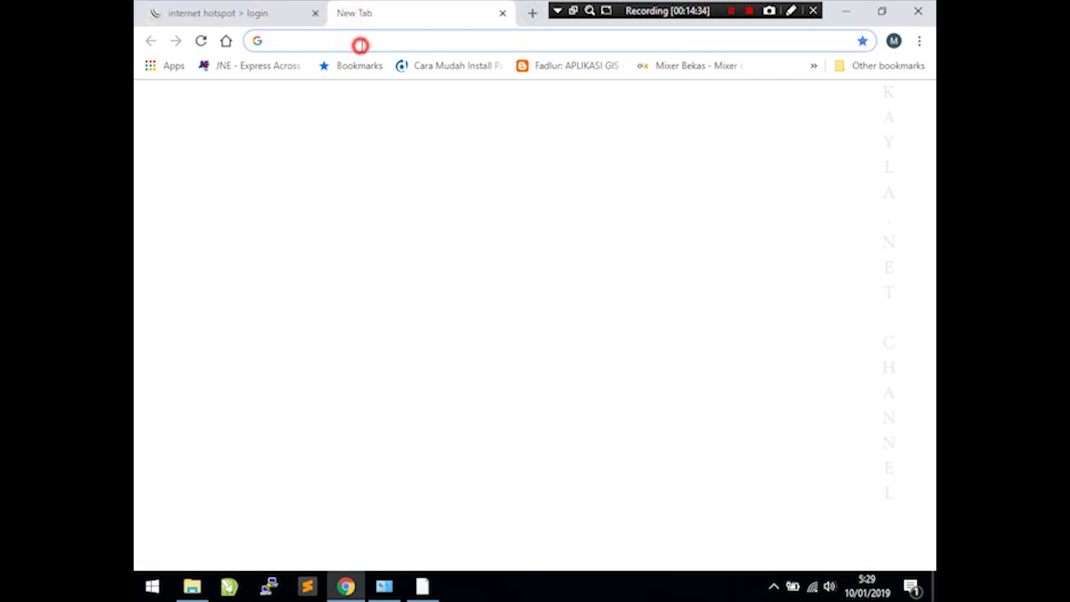
pyautogui.write('bsnp')
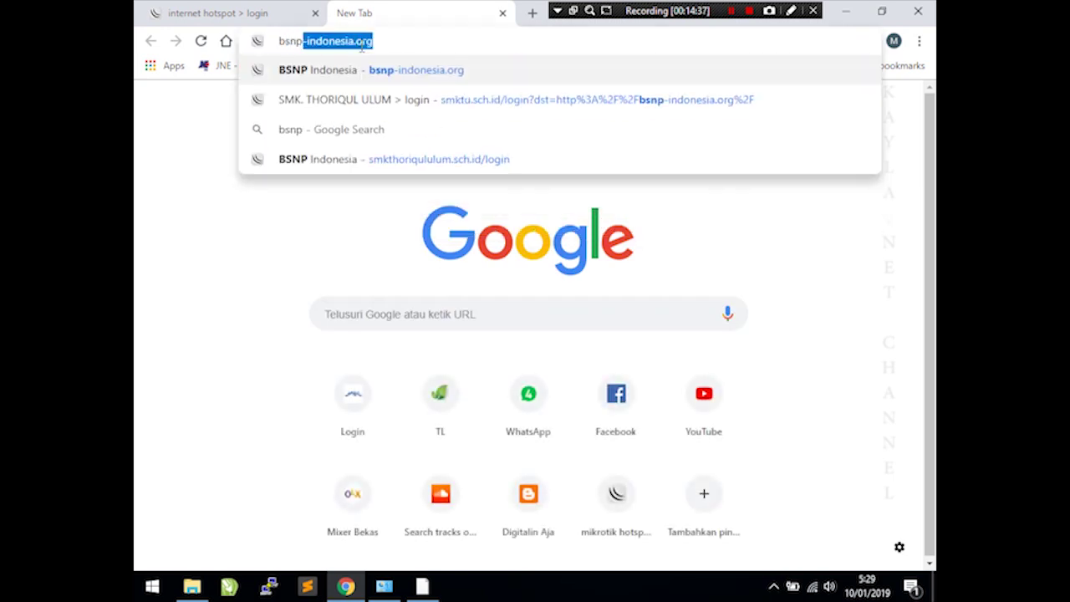
pyautogui.write('-indonesia.org/')
pyautogui.press('Return')
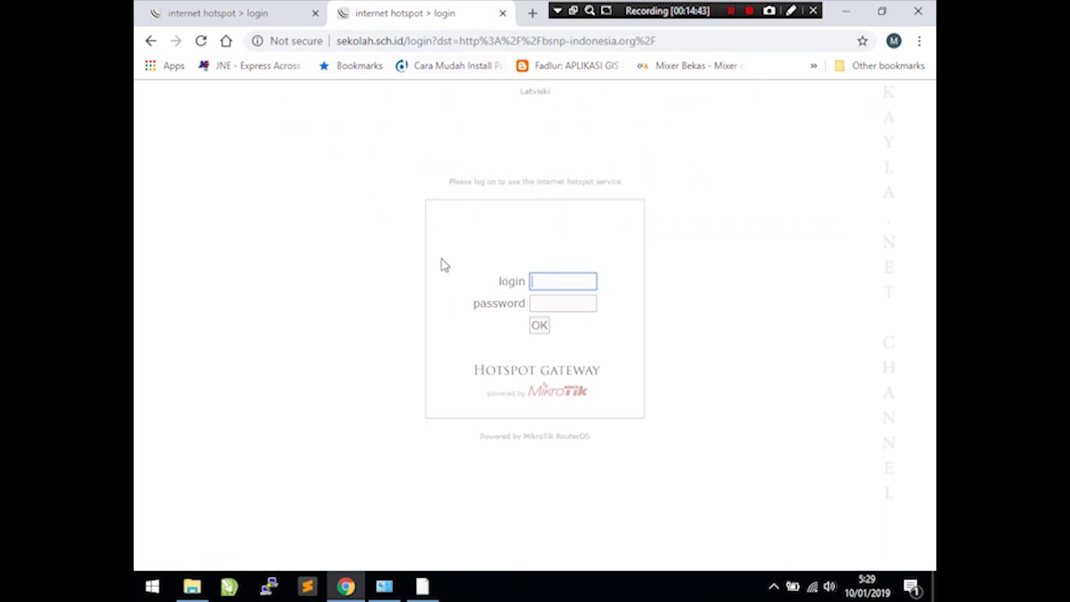
pyautogui.click(423, 586)
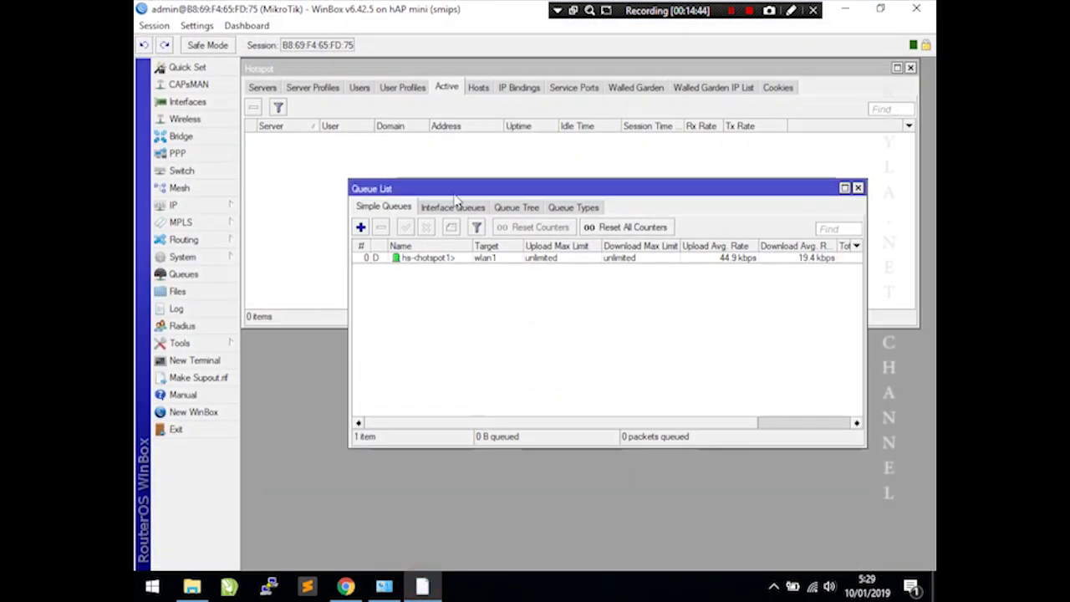
# - Add a Hotspot walled-garden entry allowing bsnp-indonesia.org on destination port 80
pyautogui.click(858, 189)
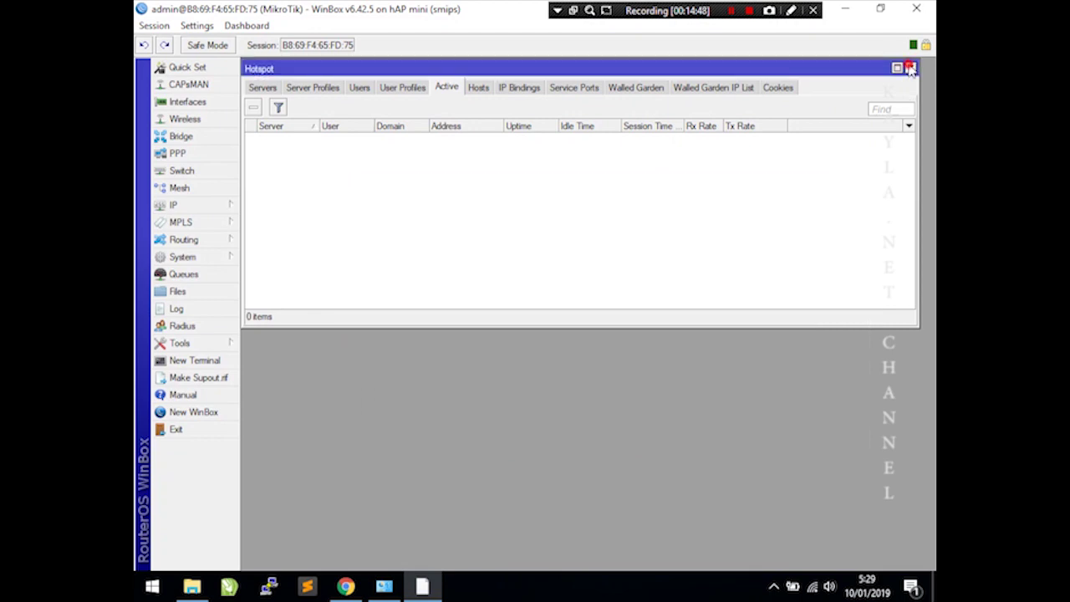
pyautogui.click(911, 69)
pyautogui.click(213, 206)
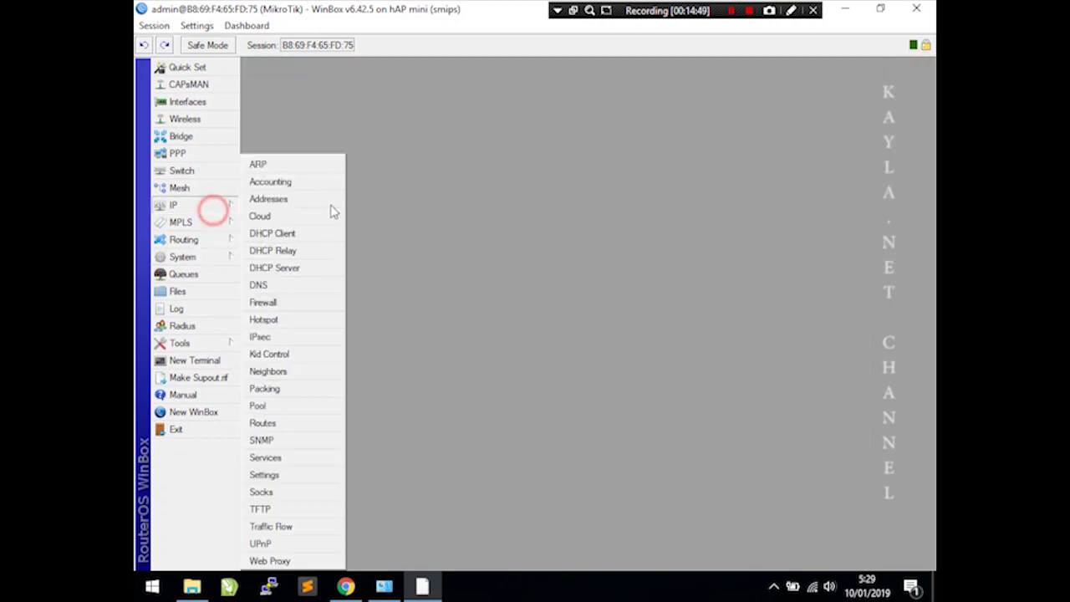
pyautogui.click(286, 318)
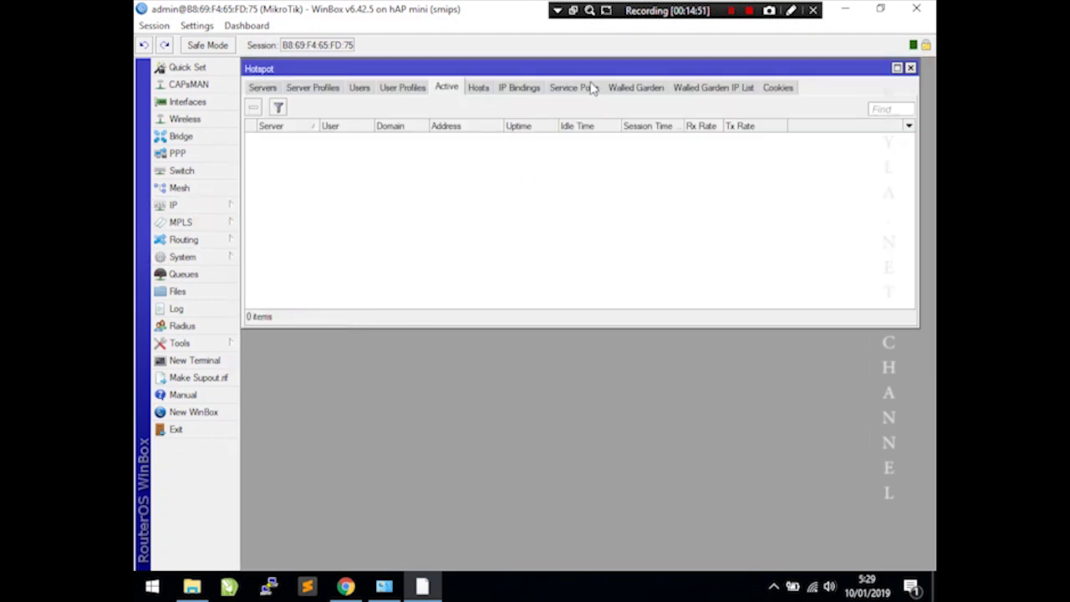
pyautogui.click(649, 87)
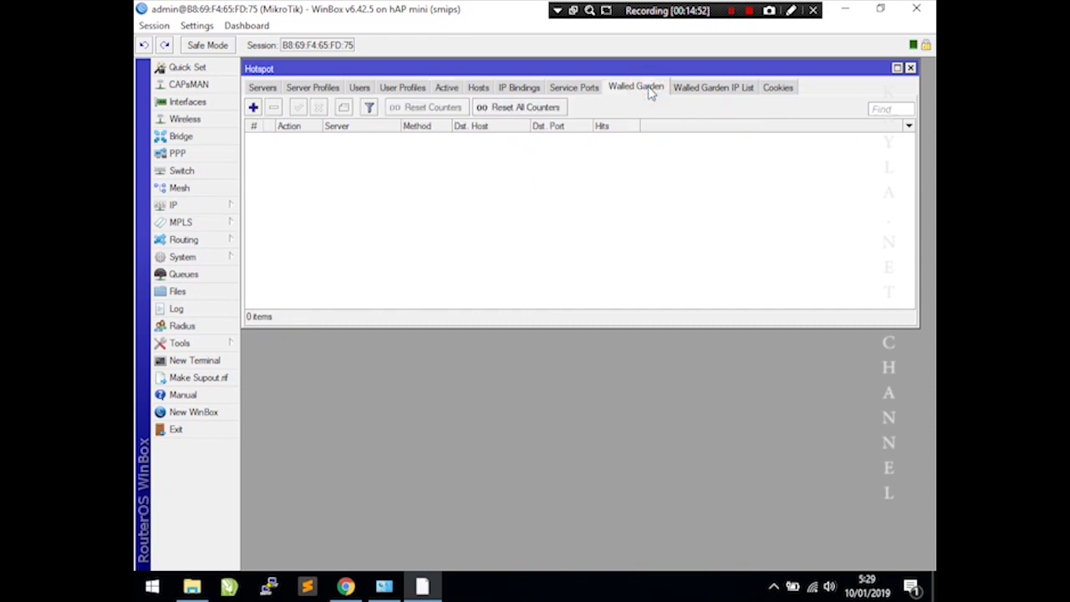
pyautogui.click(255, 107)
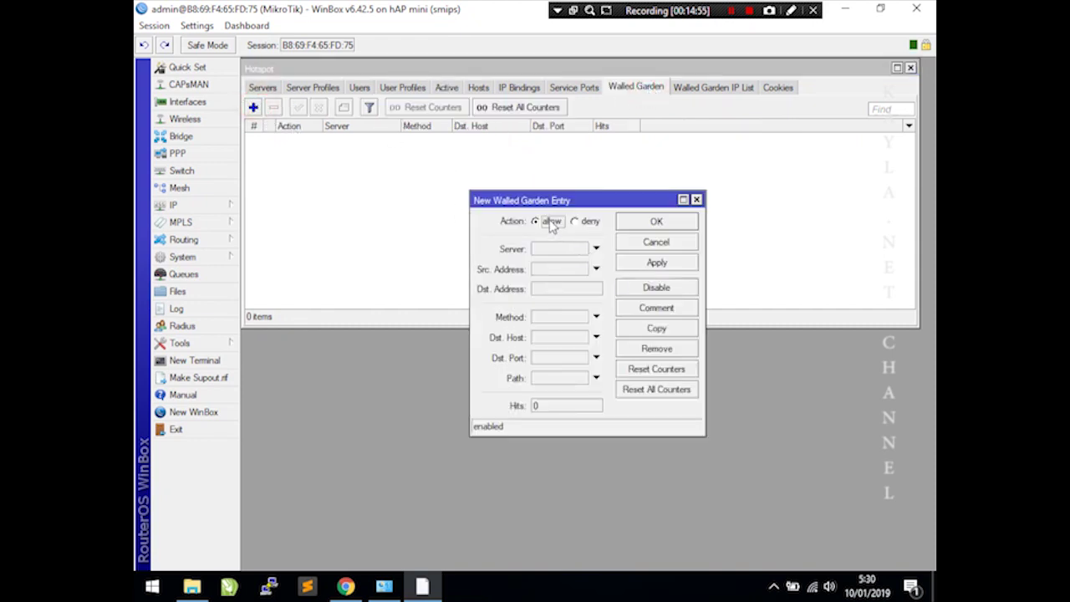
pyautogui.click(539, 341)
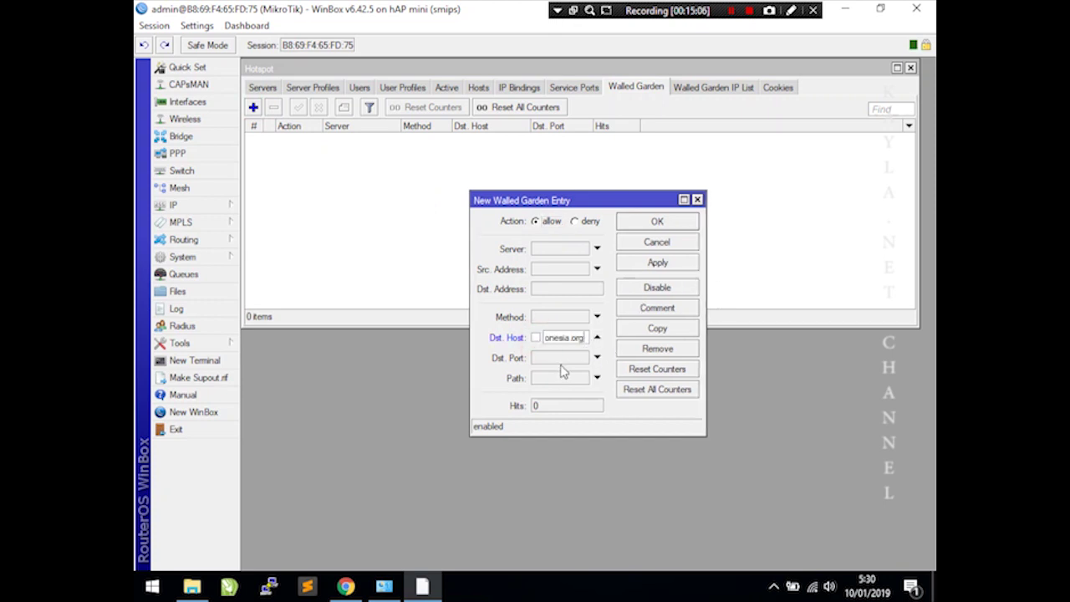
pyautogui.click(558, 358)
pyautogui.click(685, 260)
pyautogui.click(658, 222)
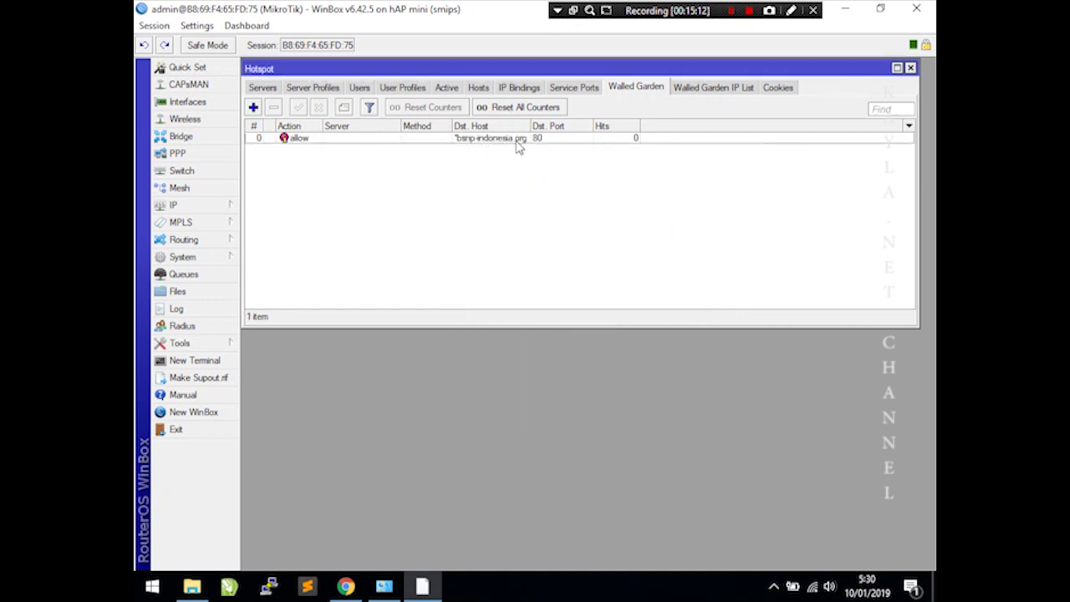
pyautogui.click(345, 587)
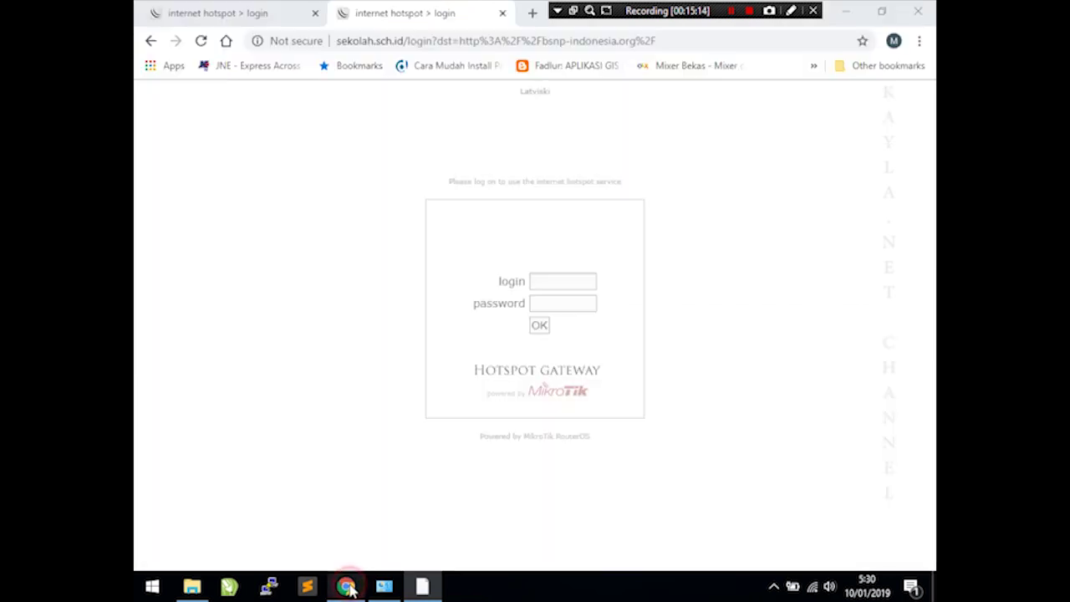
# - Close the duplicate login tab and load bsnp-indonesia.org in a new tab without logging in
pyautogui.click(501, 14)
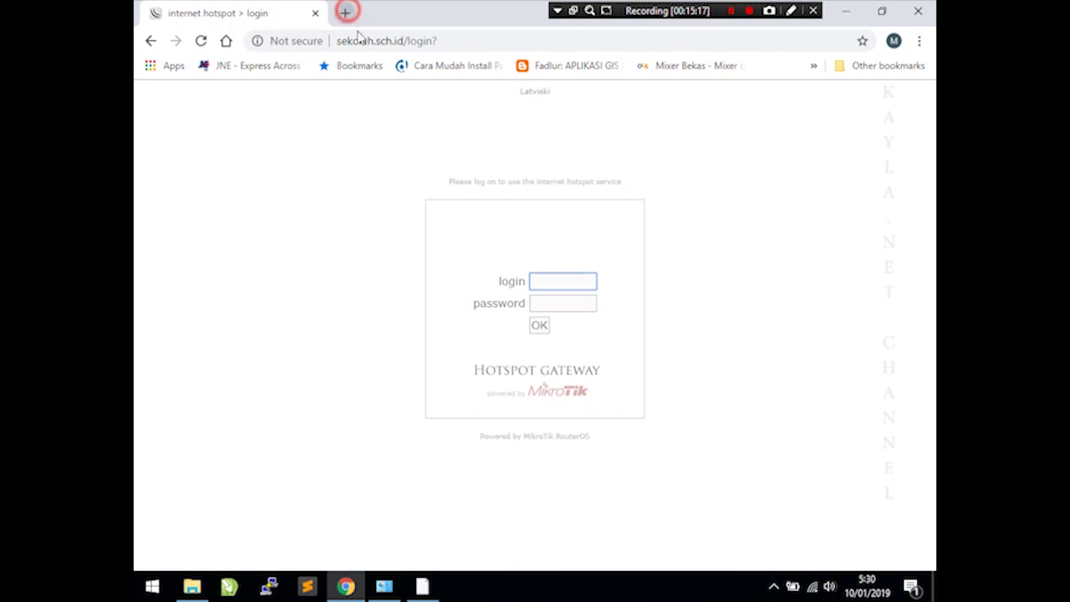
pyautogui.click(346, 12)
pyautogui.write('bsn')
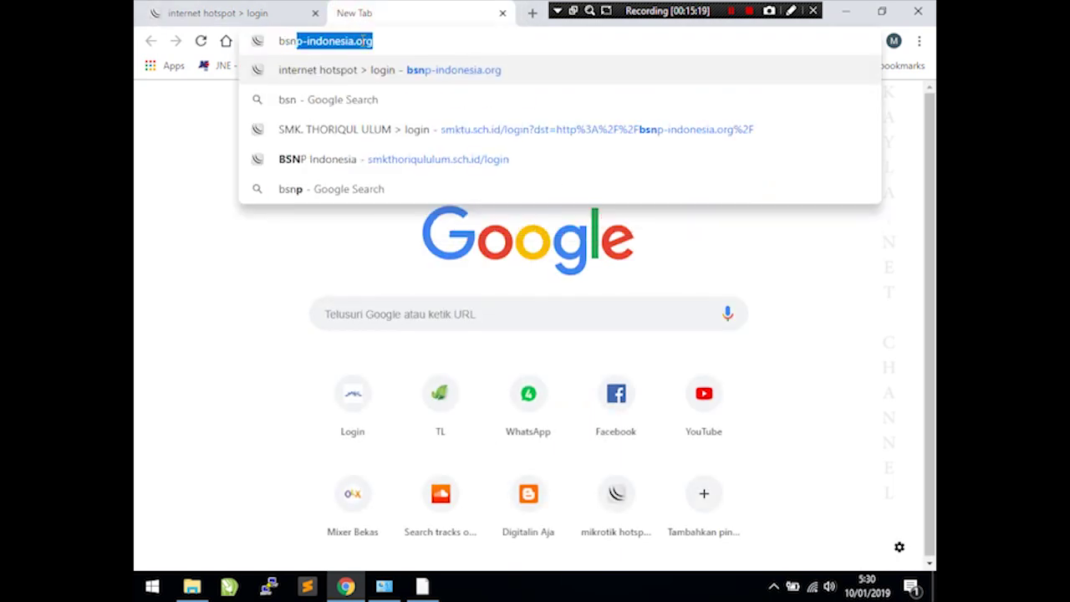
pyautogui.write('p-indonesia.org')
pyautogui.press('Return')
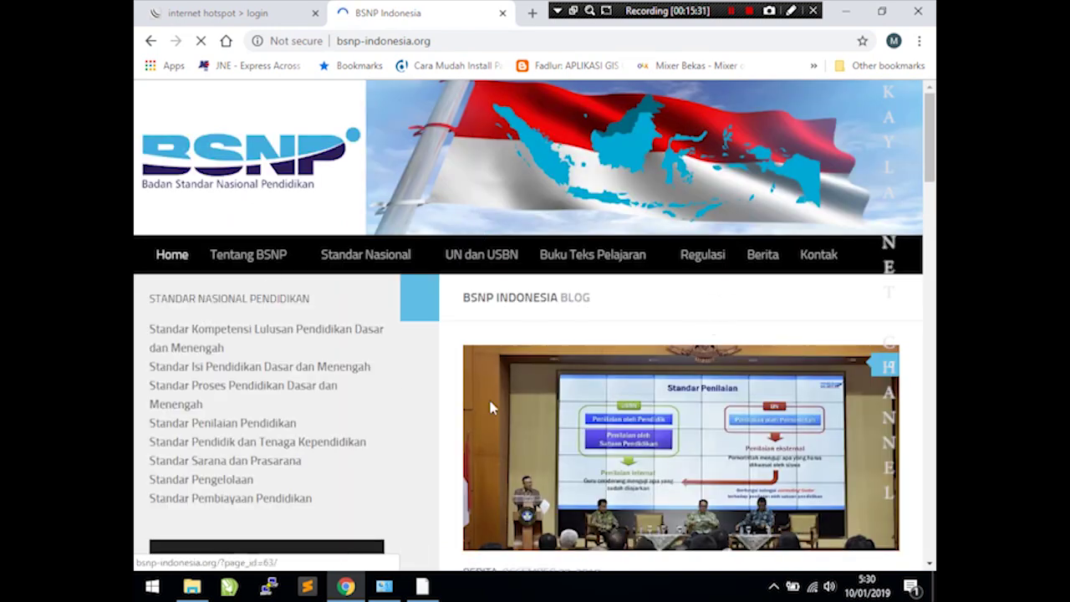
# - Replace the address with youtube.com, which fails with ERR_CONNECTION_CLOSED
pyautogui.click(241, 13)
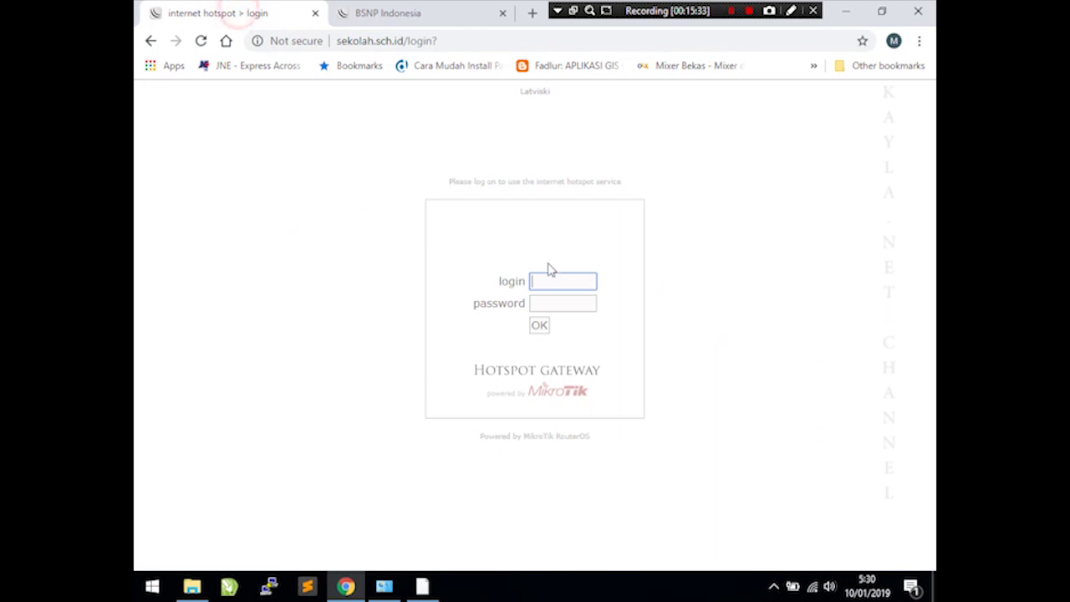
pyautogui.click(420, 15)
pyautogui.click(403, 40)
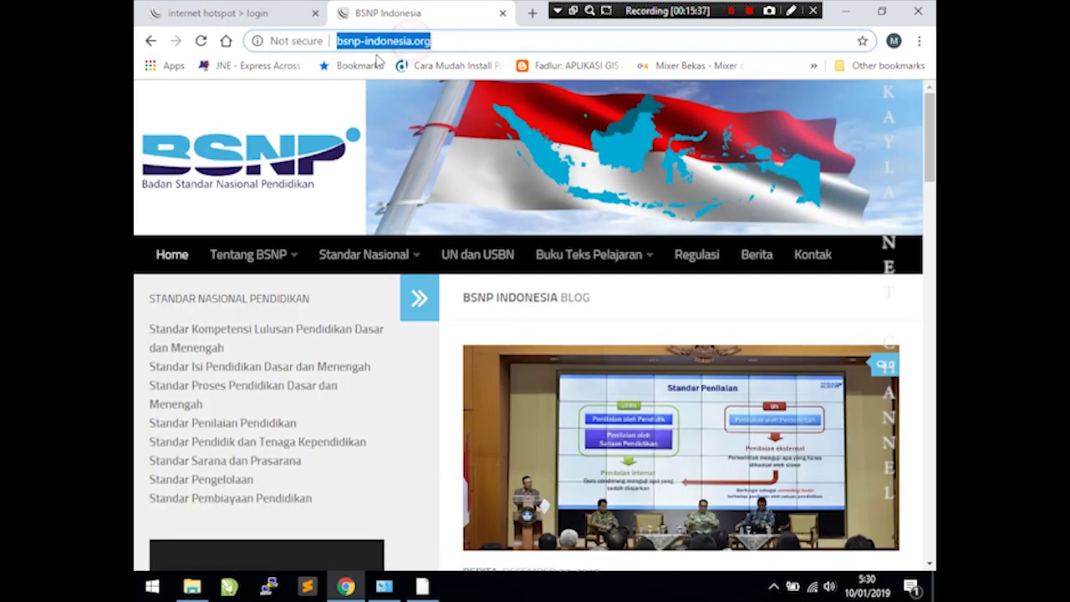
pyautogui.write('youtube.com')
pyautogui.press('Return')
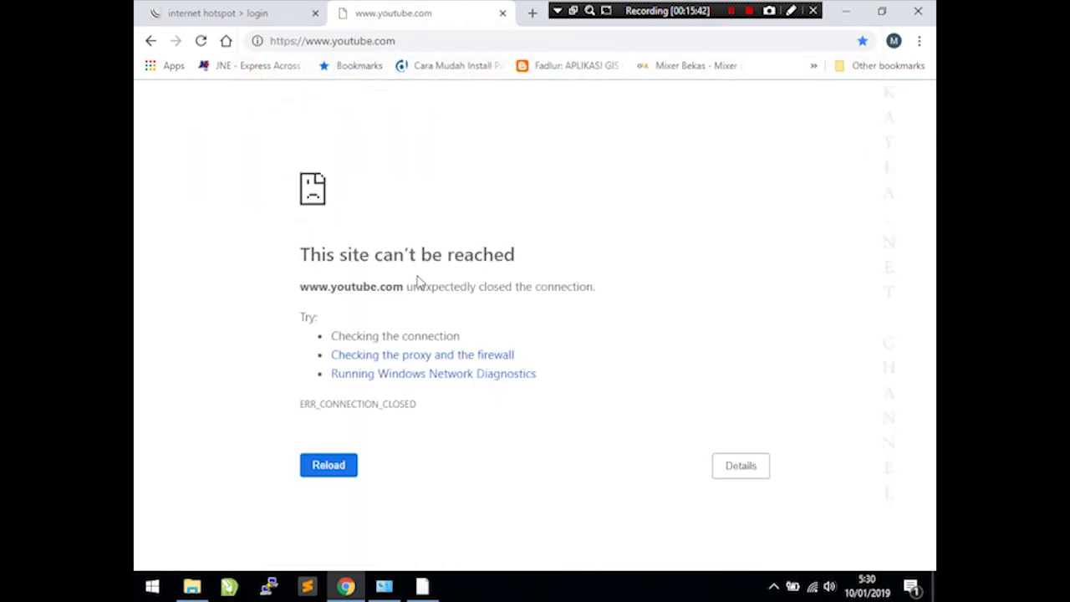
# - Log in to the hotspot with the teacher account on the login tab
pyautogui.click(224, 9)
pyautogui.click(566, 281)
pyautogui.write('u')
pyautogui.press('BackSpace')
pyautogui.write('a')
pyautogui.press('BackSpace')
pyautogui.write('g')
pyautogui.press('Tab')
pyautogui.write('g')
pyautogui.press('Return')
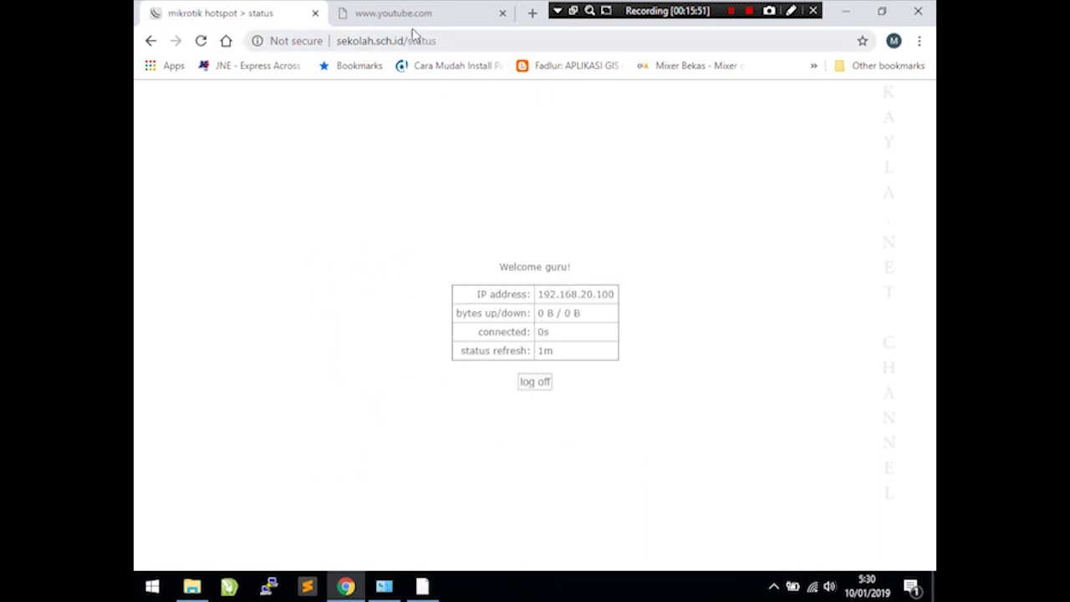
# - Reload the youtube.com tab so the YouTube home page loads
pyautogui.click(410, 15)
pyautogui.click(200, 40)
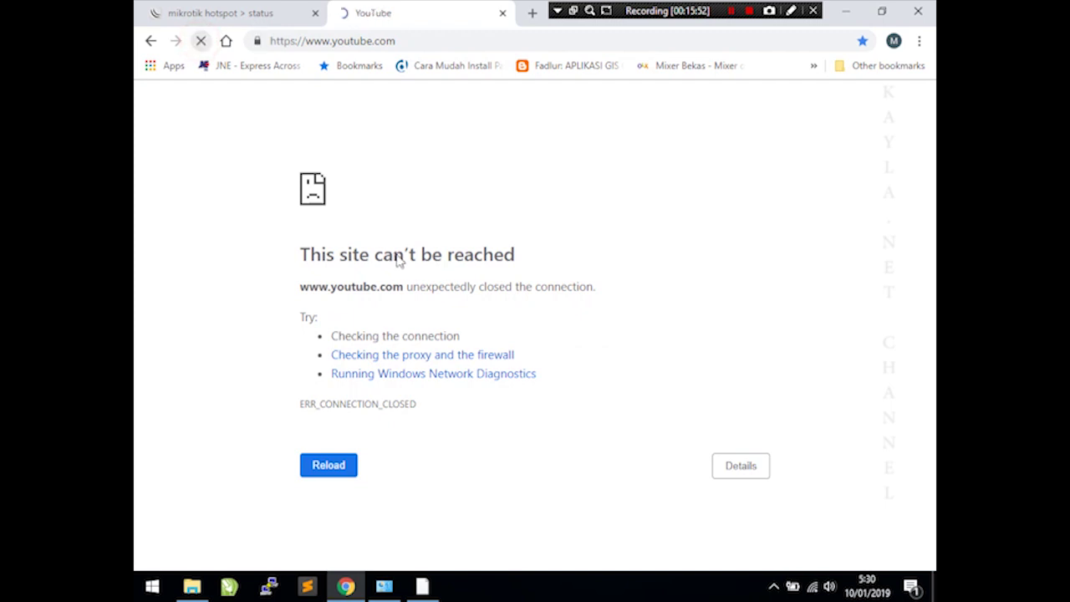
pyautogui.click(346, 375)
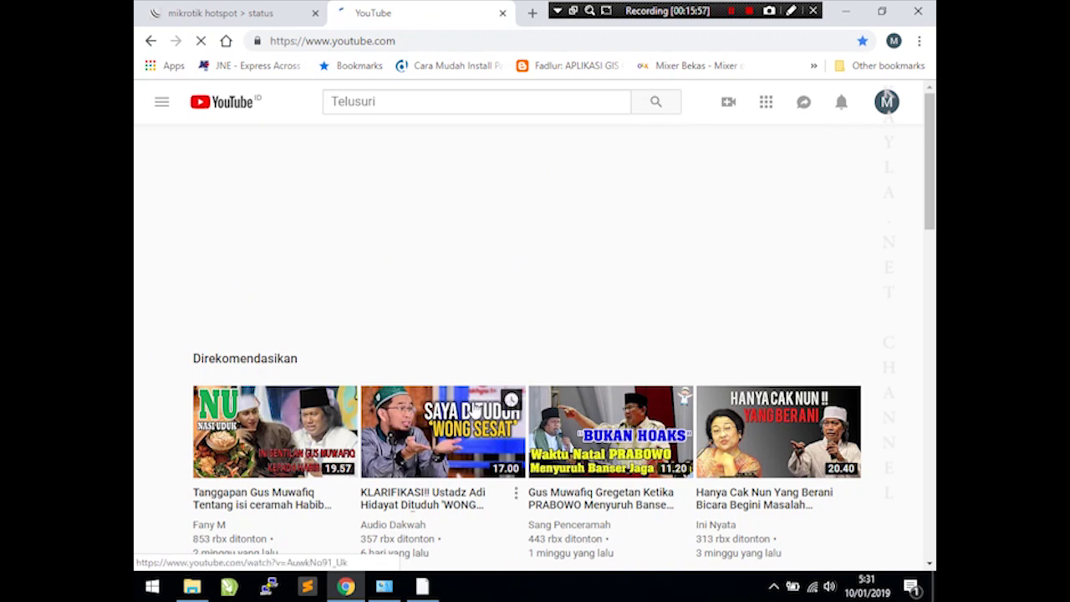
pyautogui.moveTo(435, 591)
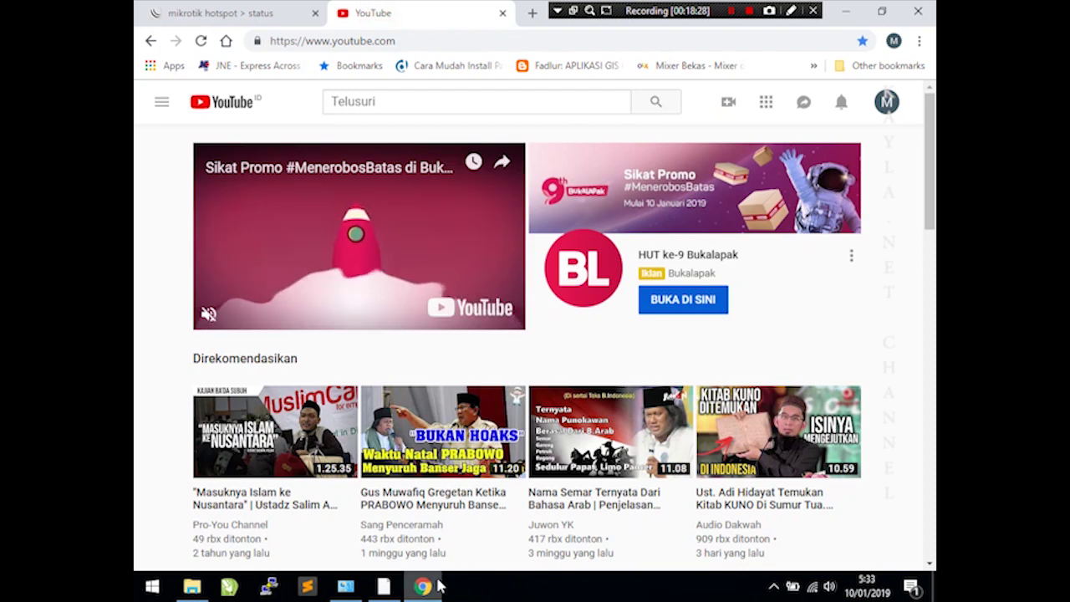
pyautogui.click(383, 586)
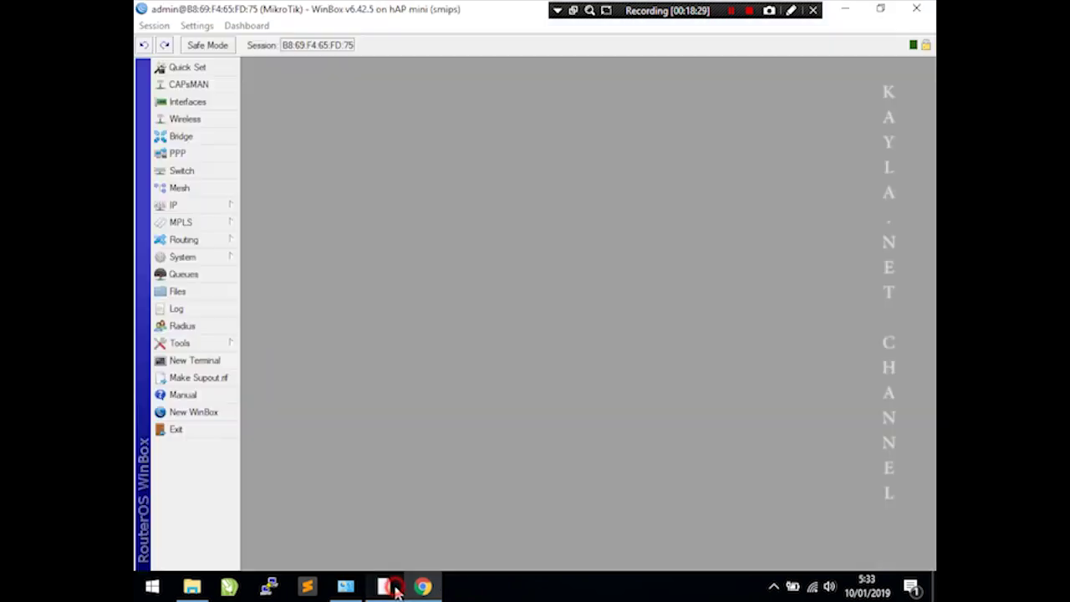
# - Add firewall Layer7 protocol blok_youtube with regexp ^.+(youtube).*$
pyautogui.click(203, 207)
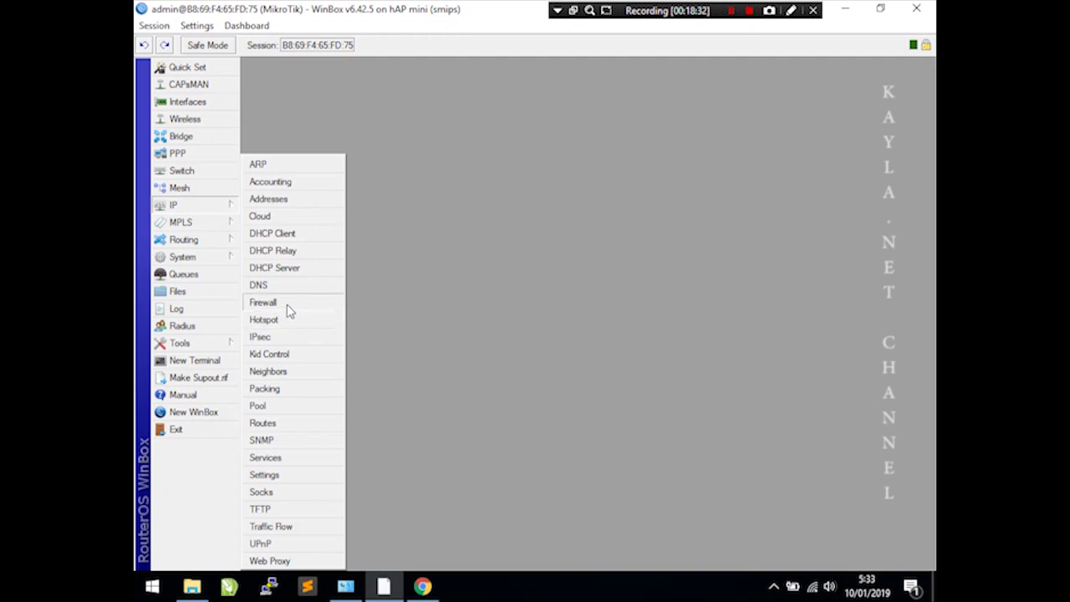
pyautogui.click(284, 302)
pyautogui.moveTo(607, 189); pyautogui.dragTo(555, 70)
pyautogui.click(257, 108)
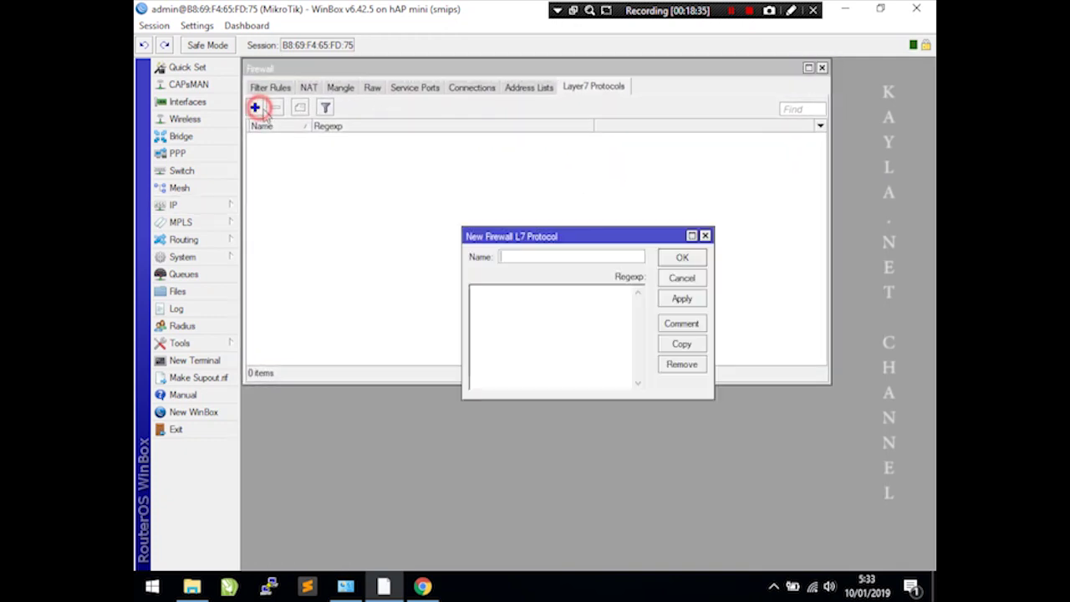
pyautogui.click(555, 250)
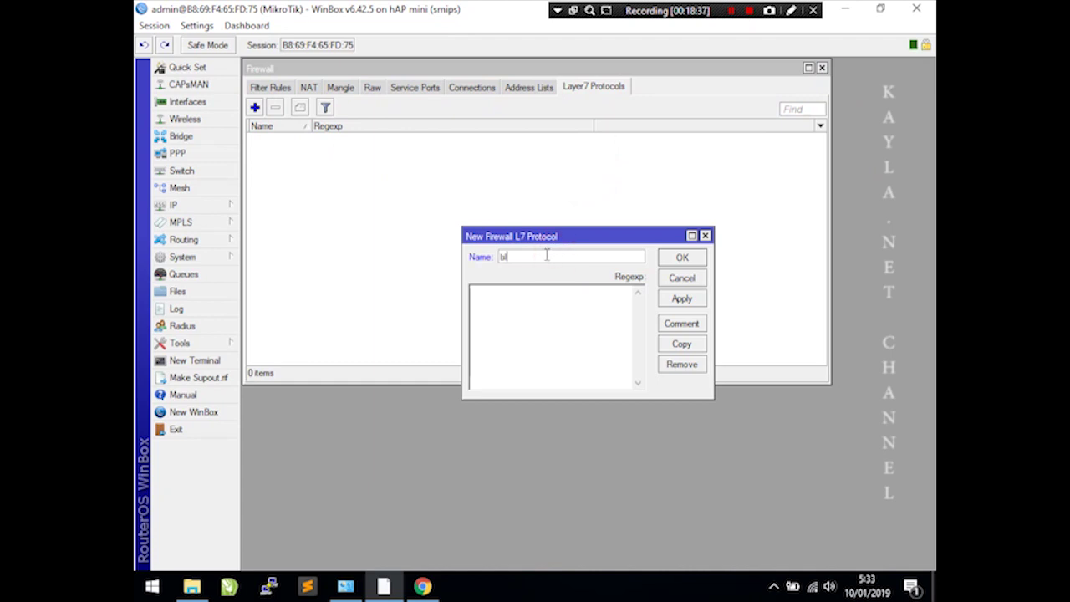
pyautogui.press('Tab')
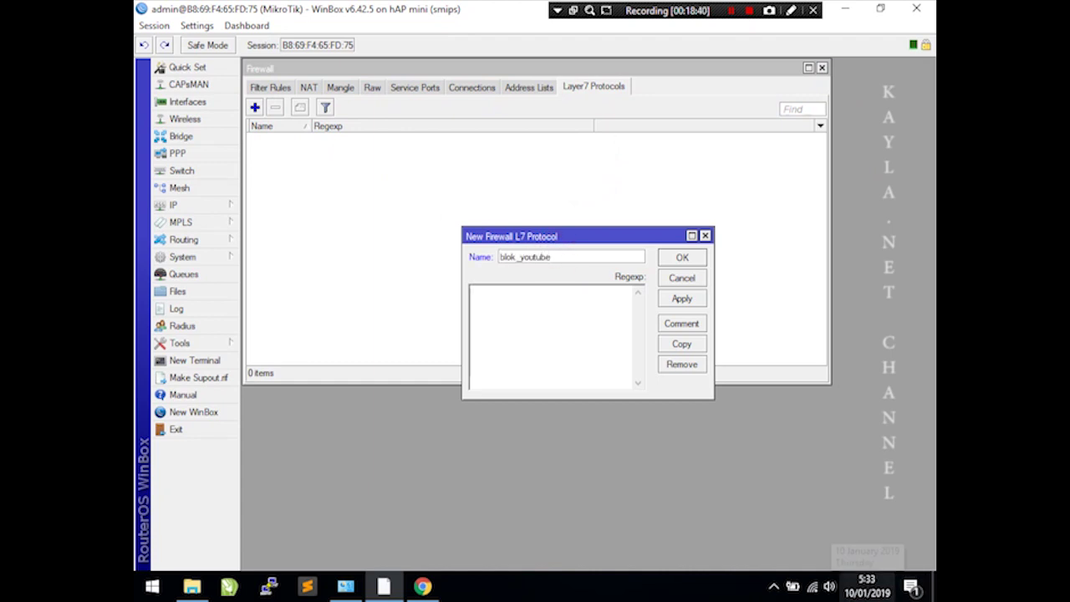
pyautogui.write('^.+(youtube).*$')
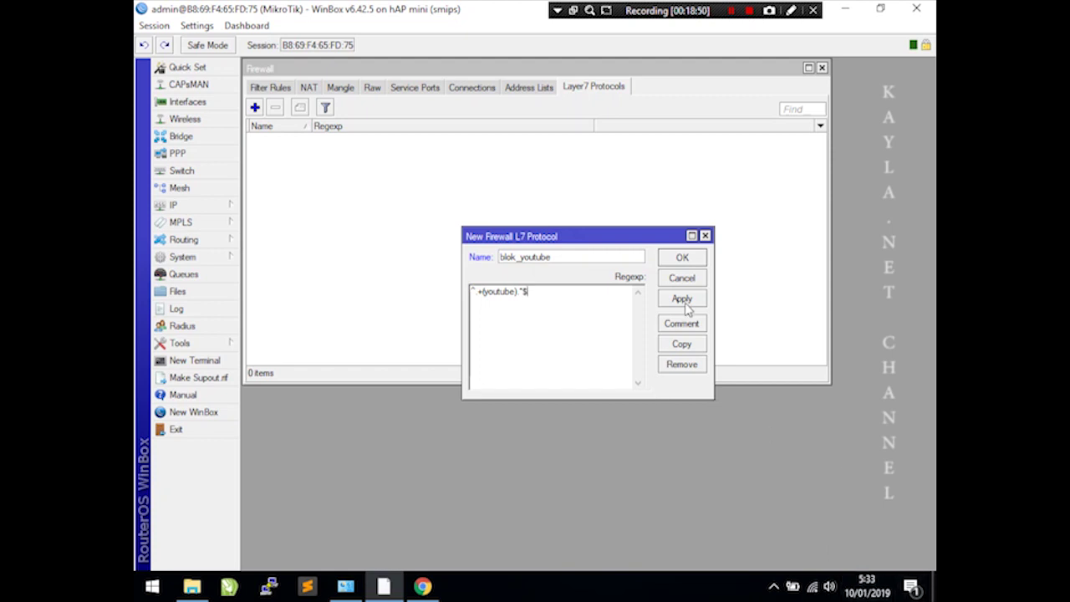
pyautogui.click(681, 298)
pyautogui.click(681, 257)
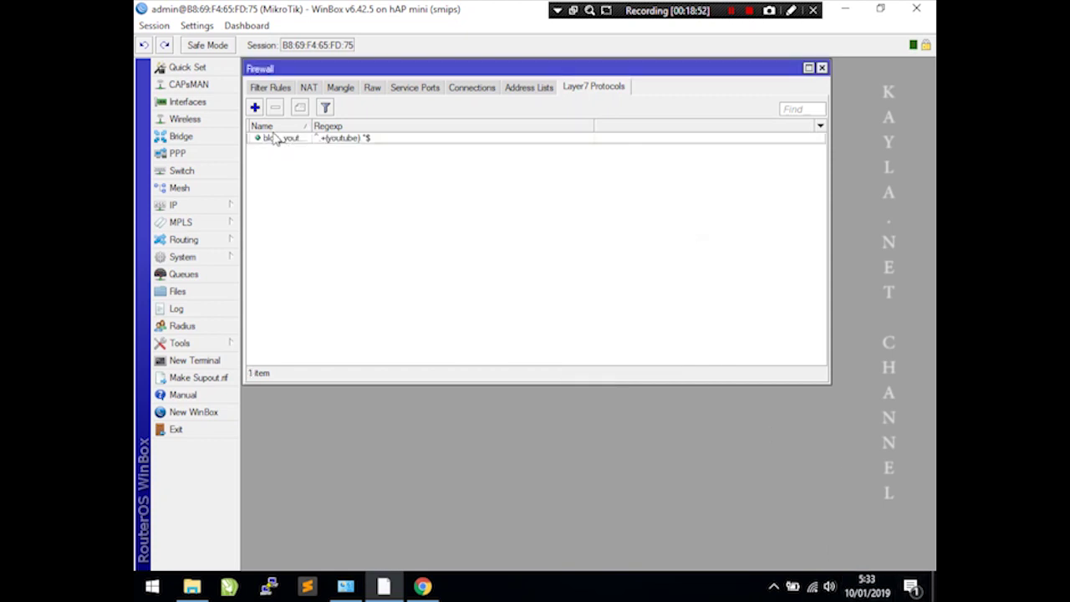
pyautogui.click(271, 88)
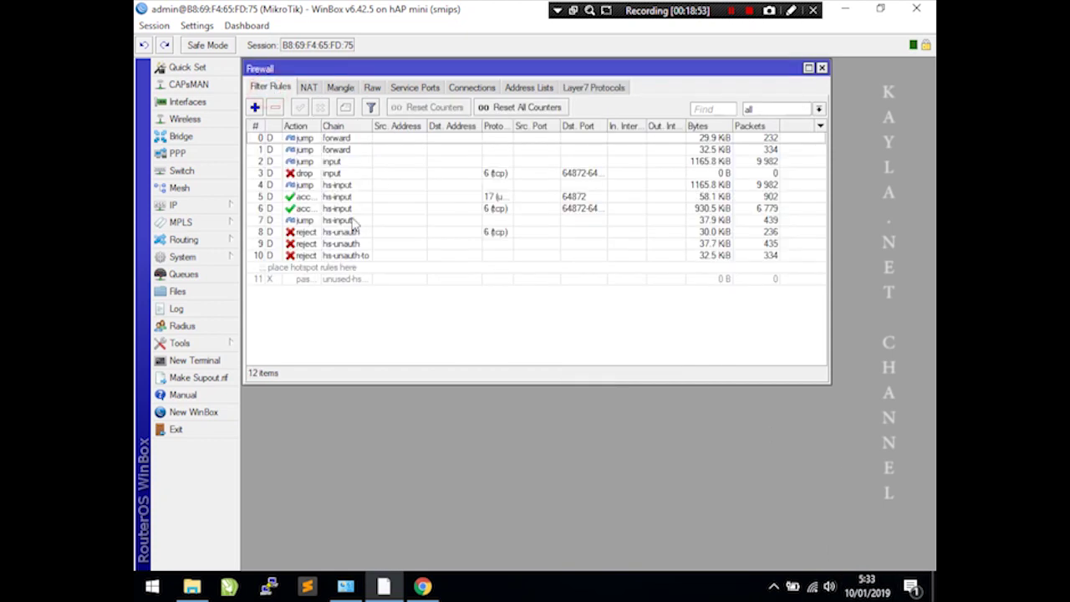
# - Start a forward filter rule for source 192.168.20.0/24 matching Layer7 protocol blok_youtube
pyautogui.click(255, 108)
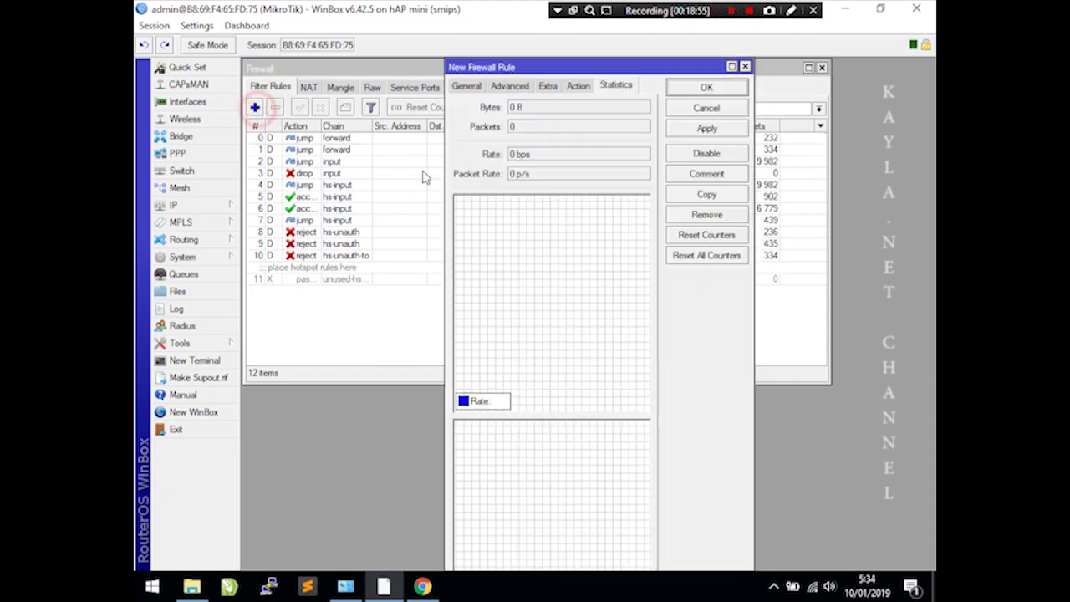
pyautogui.click(470, 86)
pyautogui.click(631, 127)
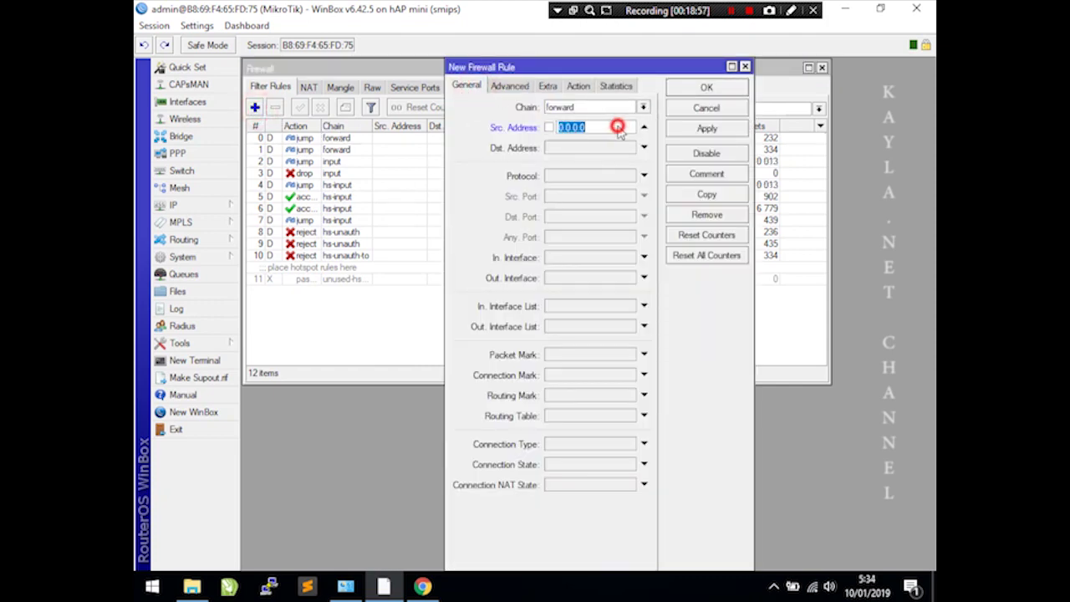
pyautogui.write('192.168.20.0/24')
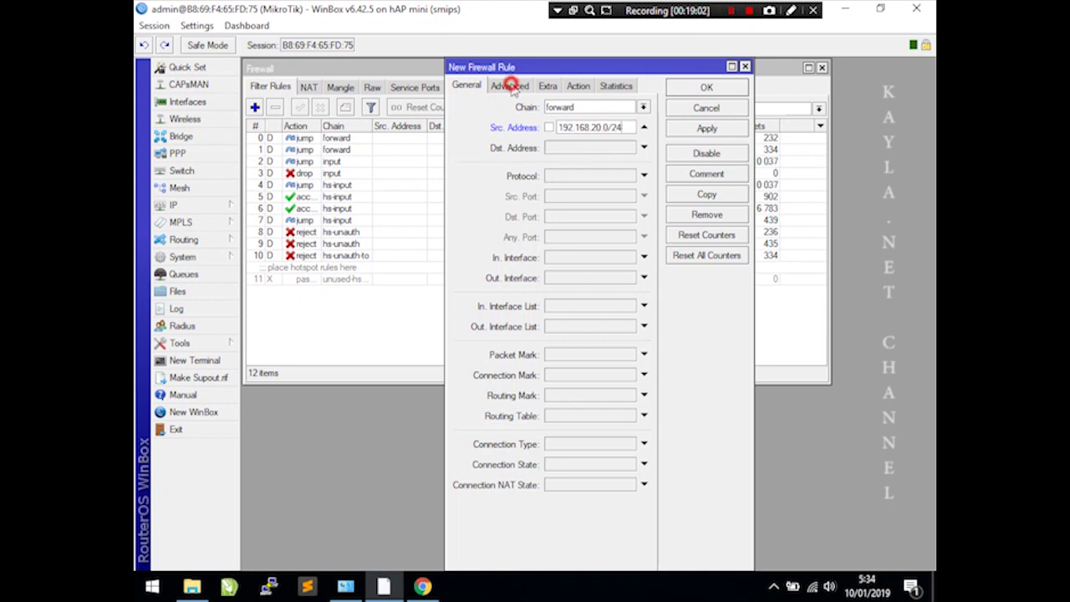
pyautogui.click(513, 86)
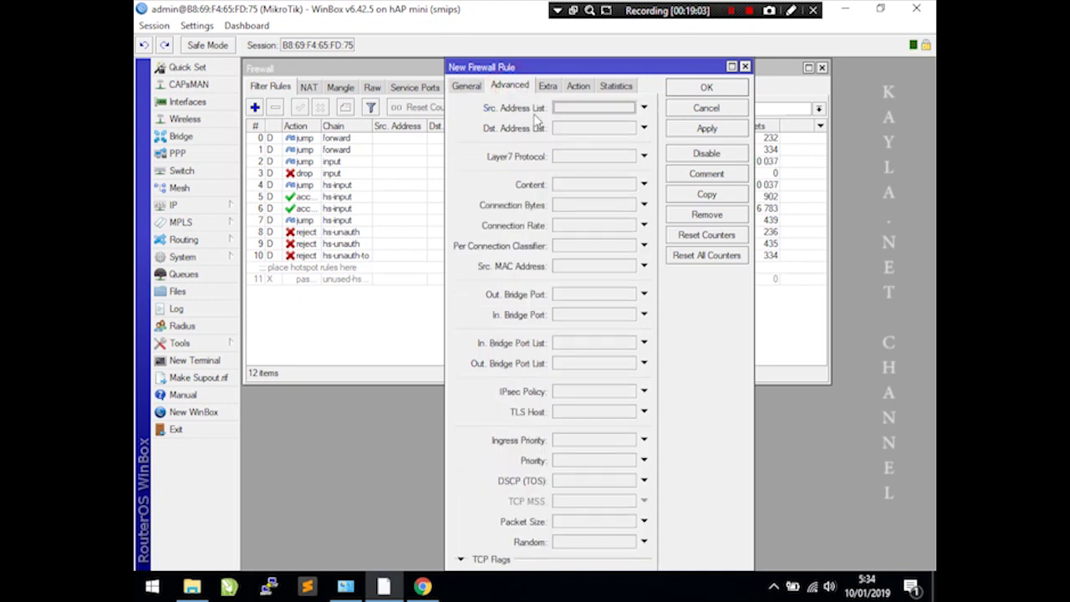
pyautogui.click(573, 157)
pyautogui.click(575, 168)
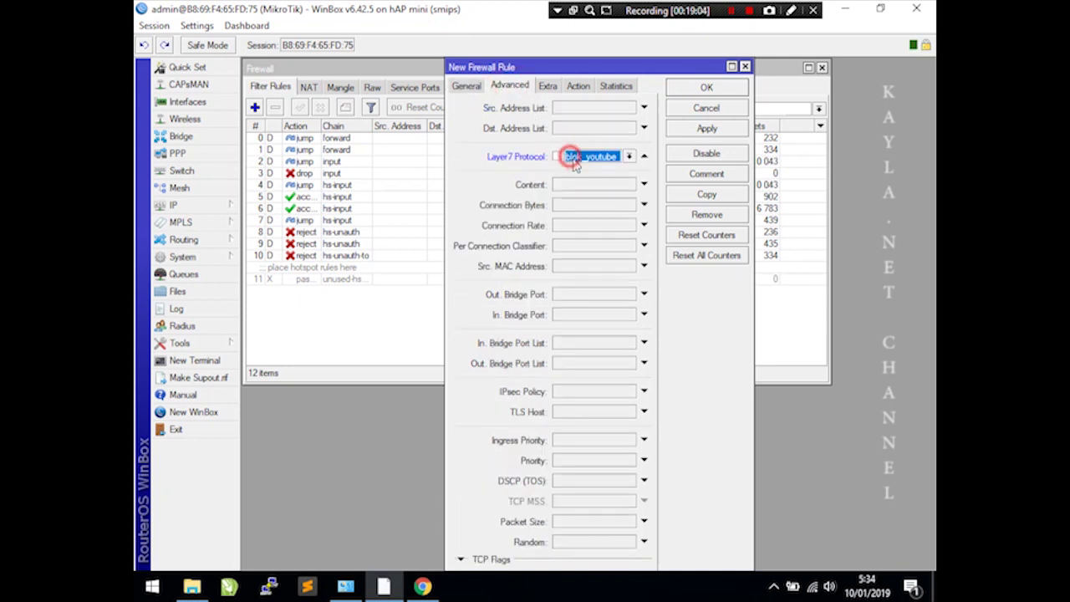
pyautogui.click(627, 157)
pyautogui.click(609, 168)
# - Set the rule's action to drop and apply it
pyautogui.click(578, 86)
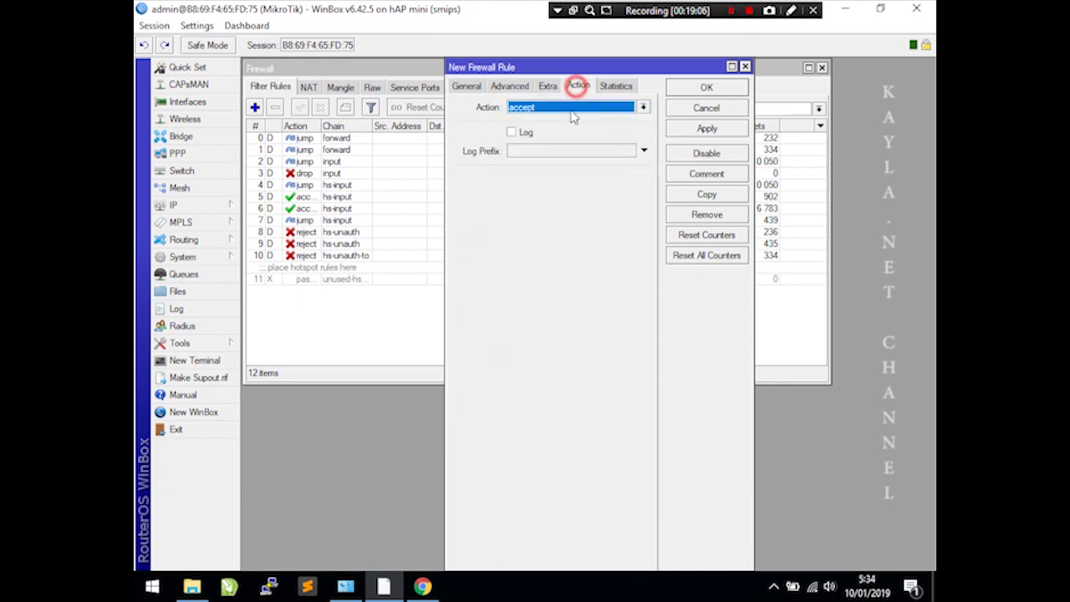
pyautogui.click(565, 110)
pyautogui.click(544, 149)
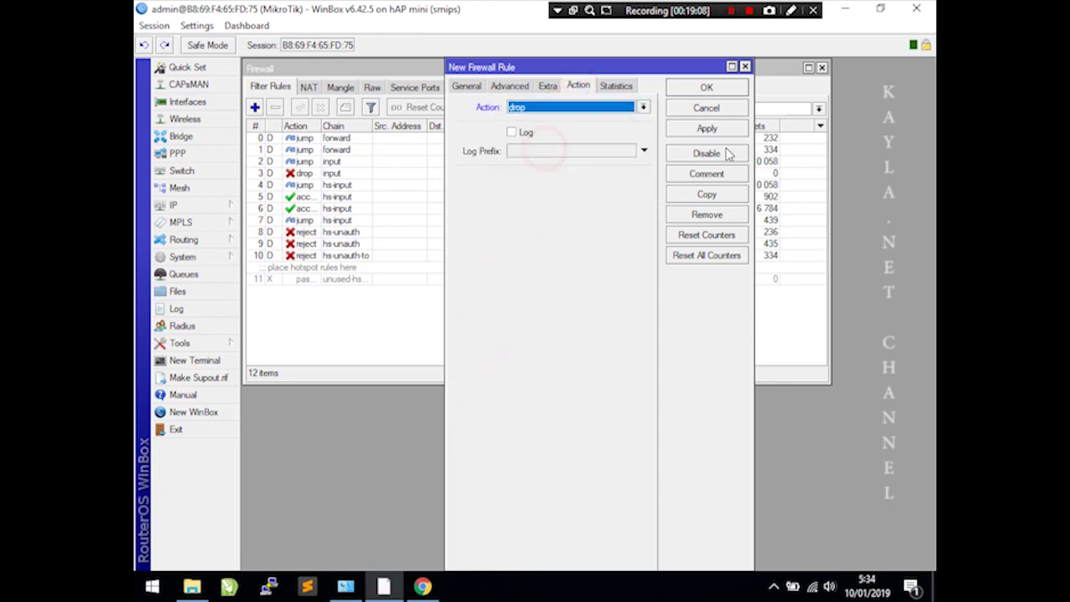
pyautogui.click(707, 128)
pyautogui.click(616, 87)
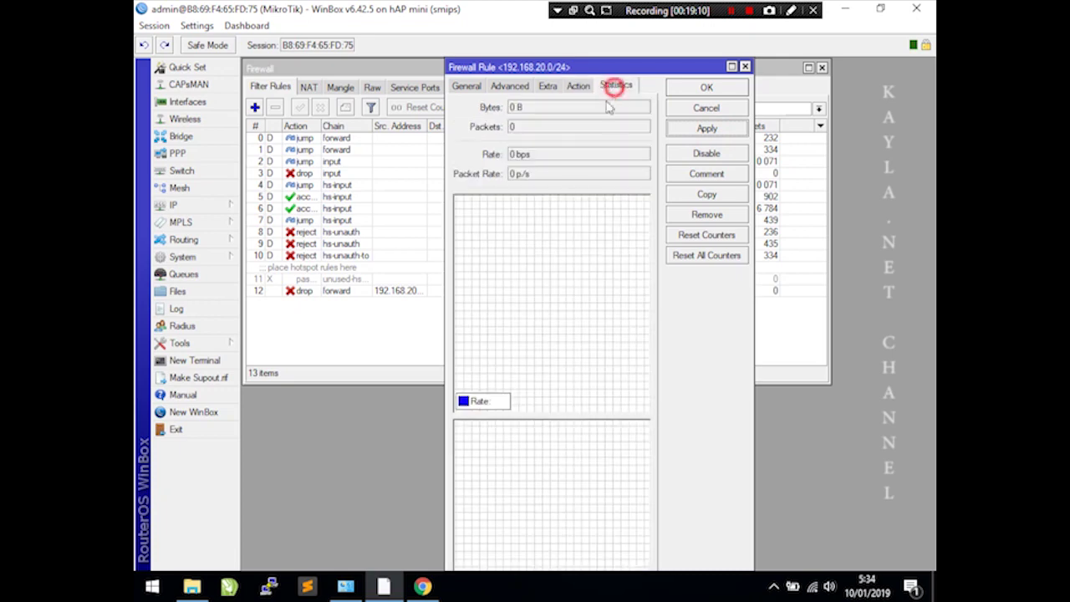
pyautogui.click(422, 587)
# - Log off the hotspot, return to its login page, and close the YouTube tab
pyautogui.click(230, 17)
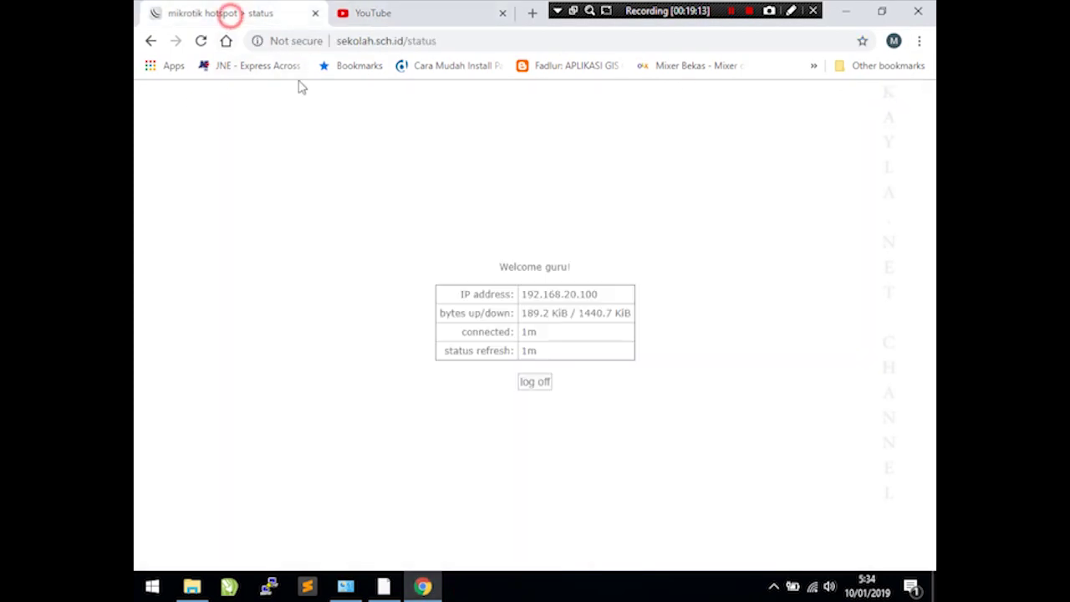
pyautogui.click(548, 378)
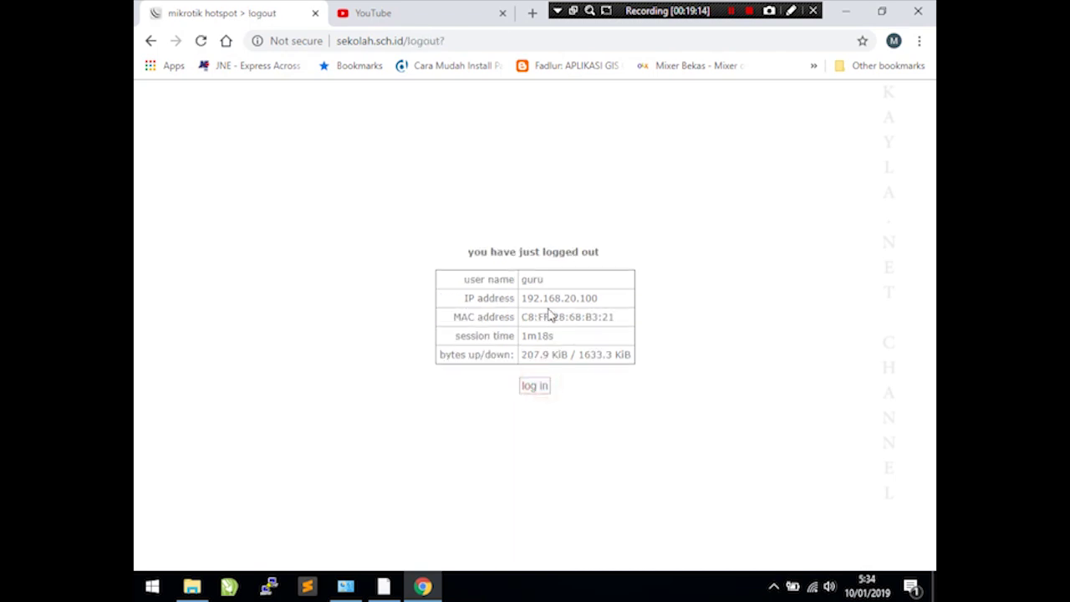
pyautogui.click(549, 387)
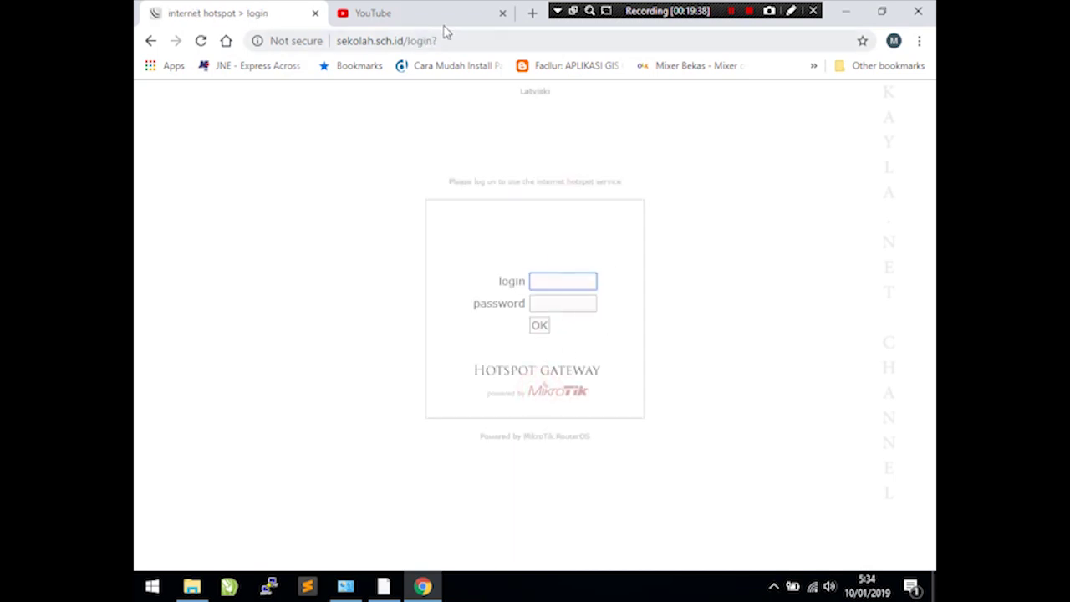
pyautogui.click(452, 18)
pyautogui.click(502, 13)
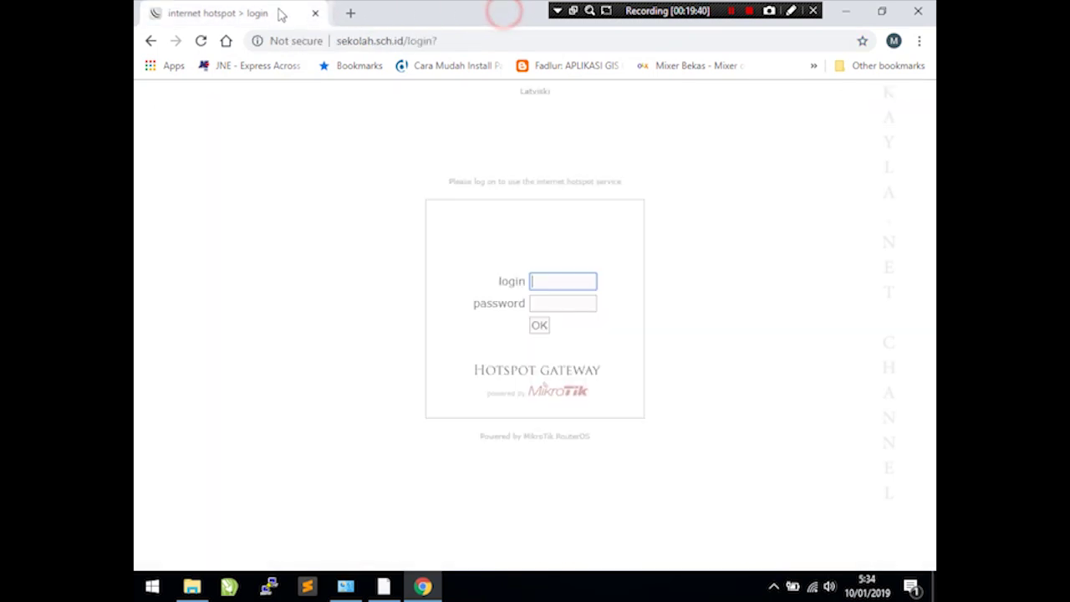
# - Log back in to the hotspot with the teacher account's username and password
pyautogui.click(567, 284)
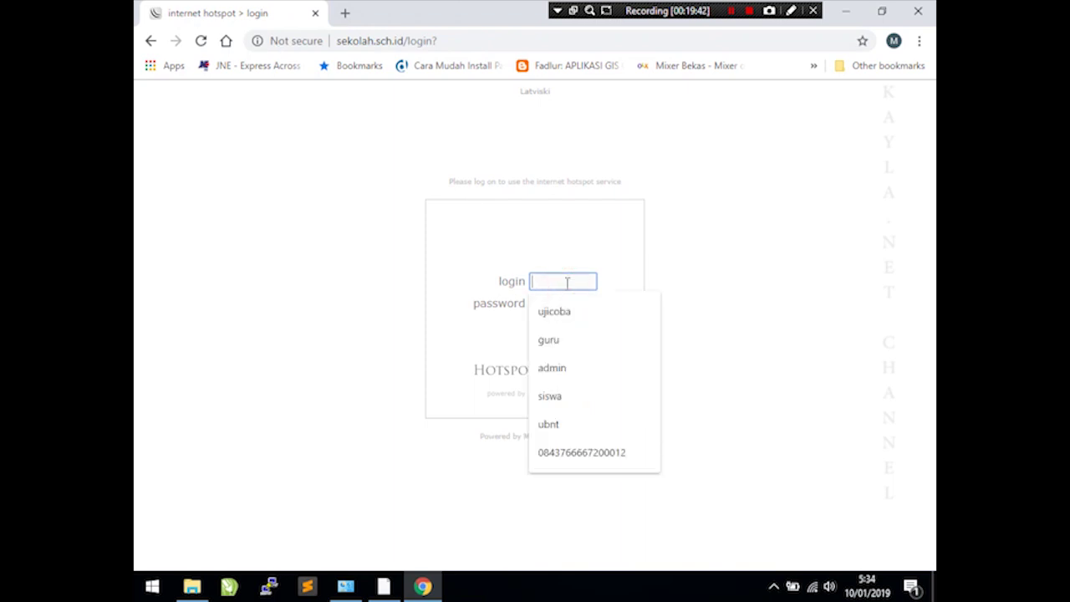
pyautogui.write('siswa')
pyautogui.press('BackSpace')
pyautogui.press('BackSpace')
pyautogui.press('BackSpace')
pyautogui.press('BackSpace')
pyautogui.press('BackSpace')
pyautogui.write('guru')
pyautogui.press('Tab')
pyautogui.write('guru')
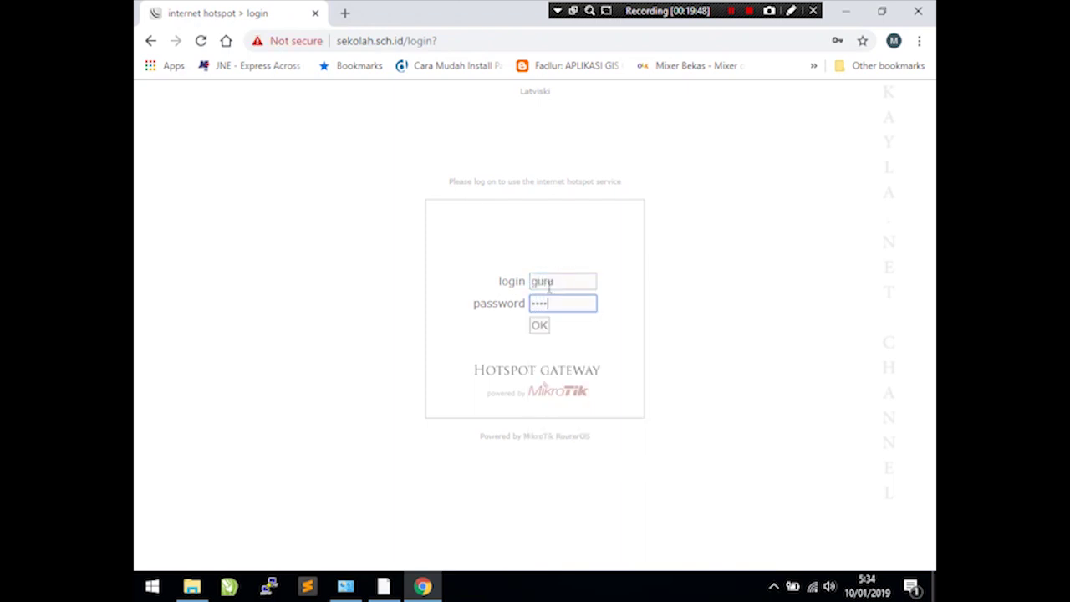
pyautogui.click(541, 326)
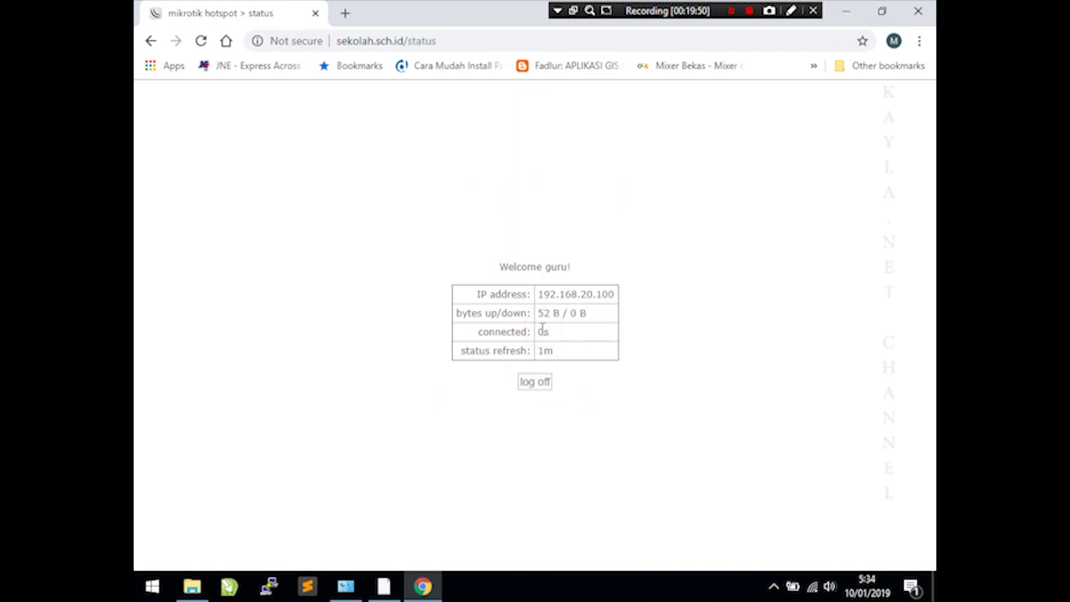
# - Load youtube.com in a new browser tab
pyautogui.click(346, 14)
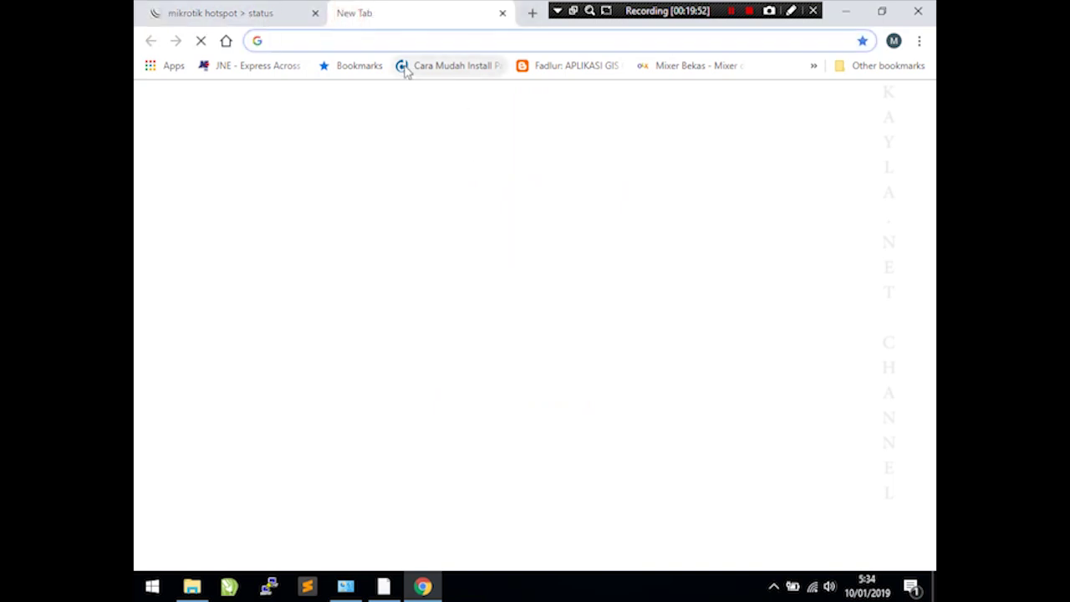
pyautogui.write('you')
pyautogui.click(407, 71)
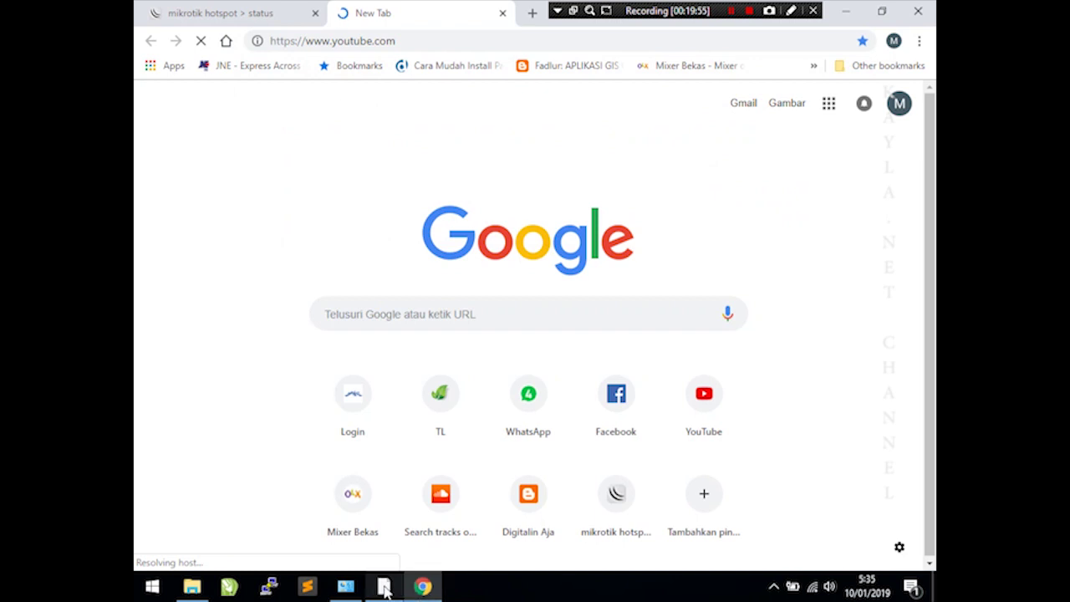
pyautogui.click(421, 585)
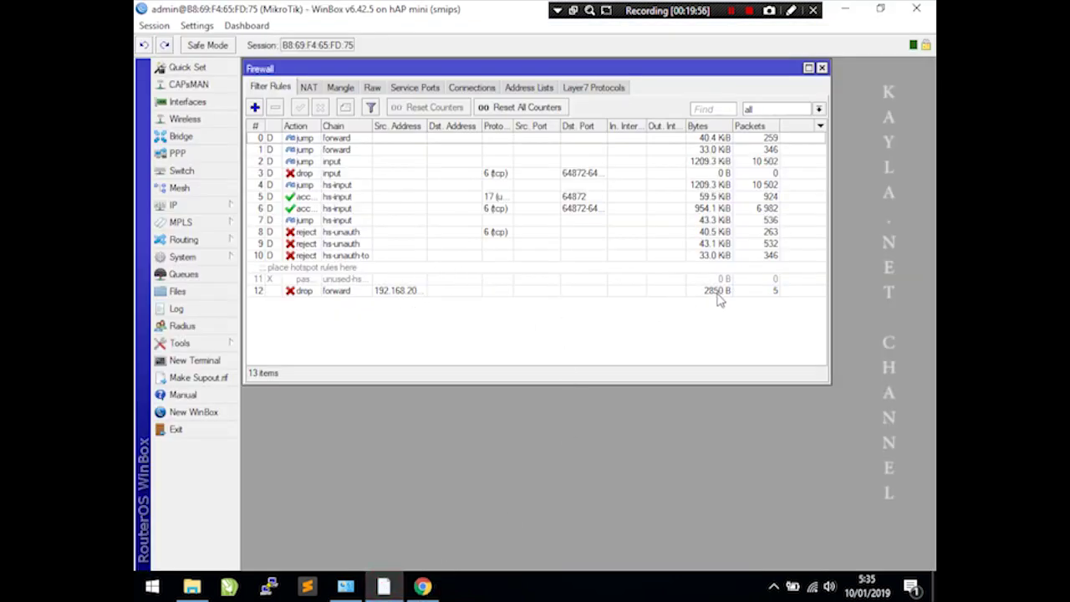
# - Check the Statistics of rule 12, the blok_youtube drop rule for 192.168.20.0/24
pyautogui.doubleClick(691, 293)
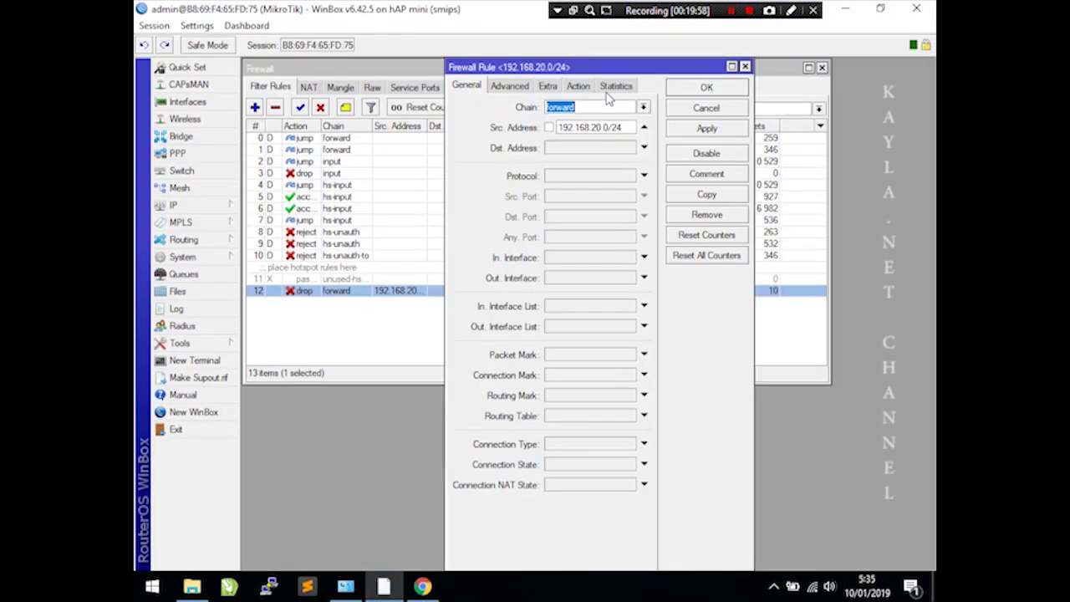
pyautogui.click(615, 86)
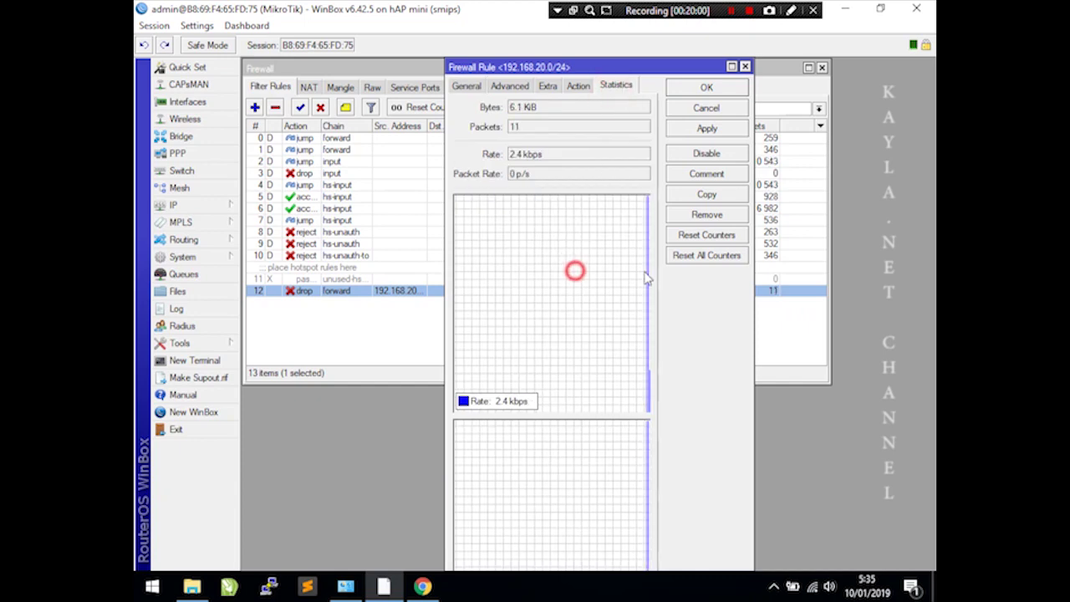
pyautogui.click(423, 586)
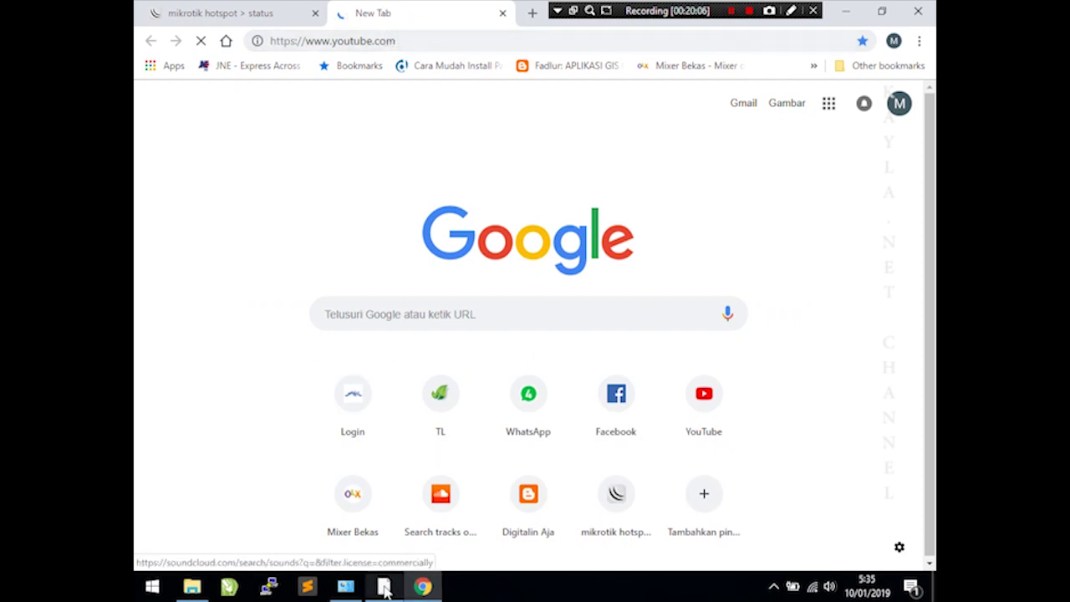
# - Confirm YouTube fails with ERR_CONNECTION_CLOSED, close that tab, and log off the hotspot
pyautogui.moveTo(385, 589)
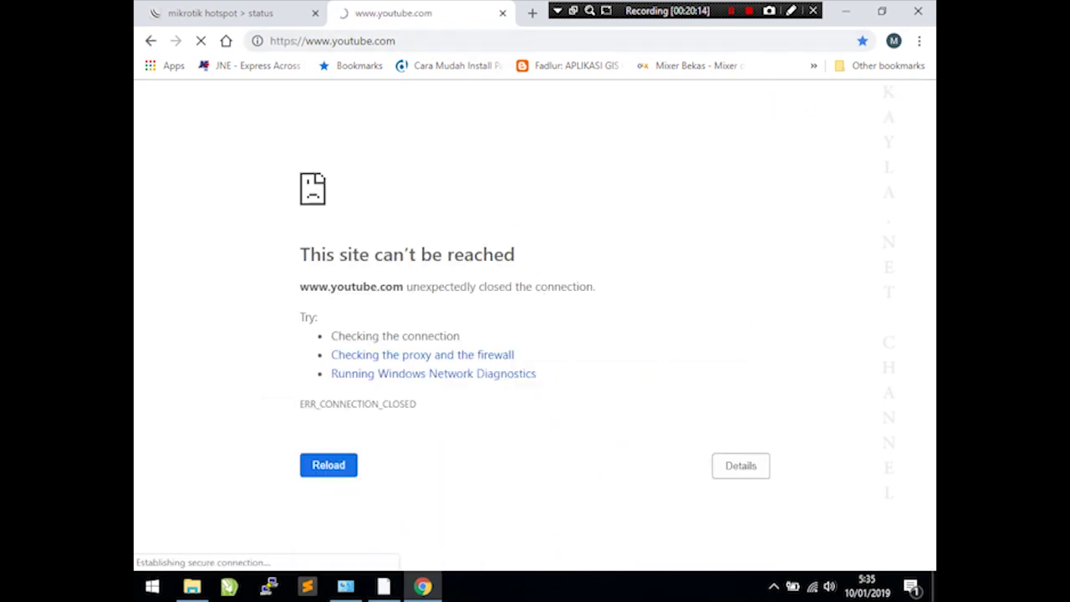
pyautogui.click(386, 587)
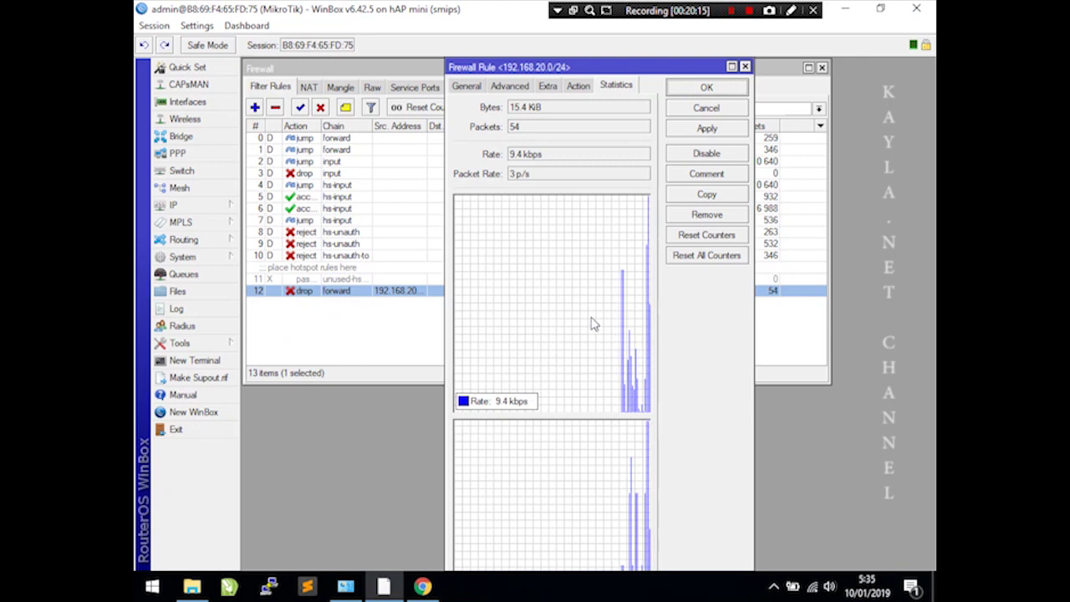
pyautogui.click(424, 586)
pyautogui.click(503, 14)
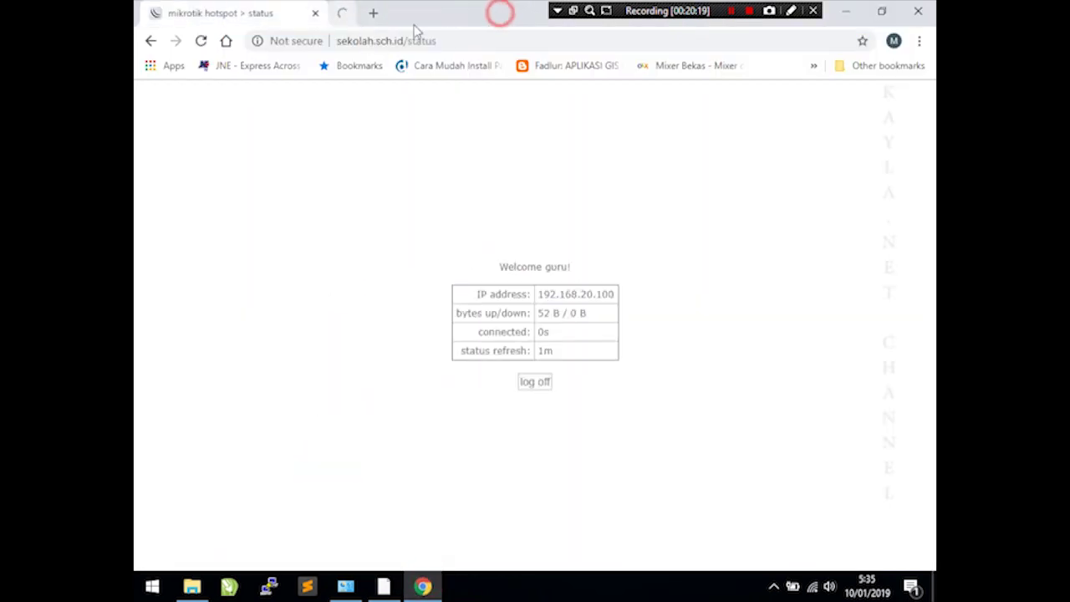
pyautogui.click(543, 383)
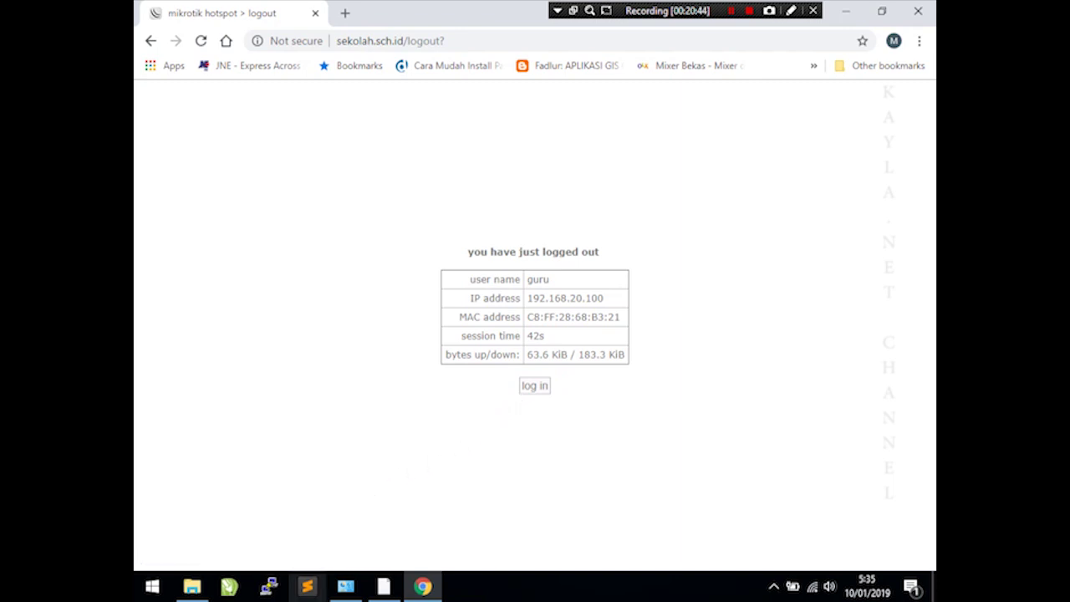
# - Follow the log in link from the logout page back to the hotspot login page
pyautogui.click(527, 385)
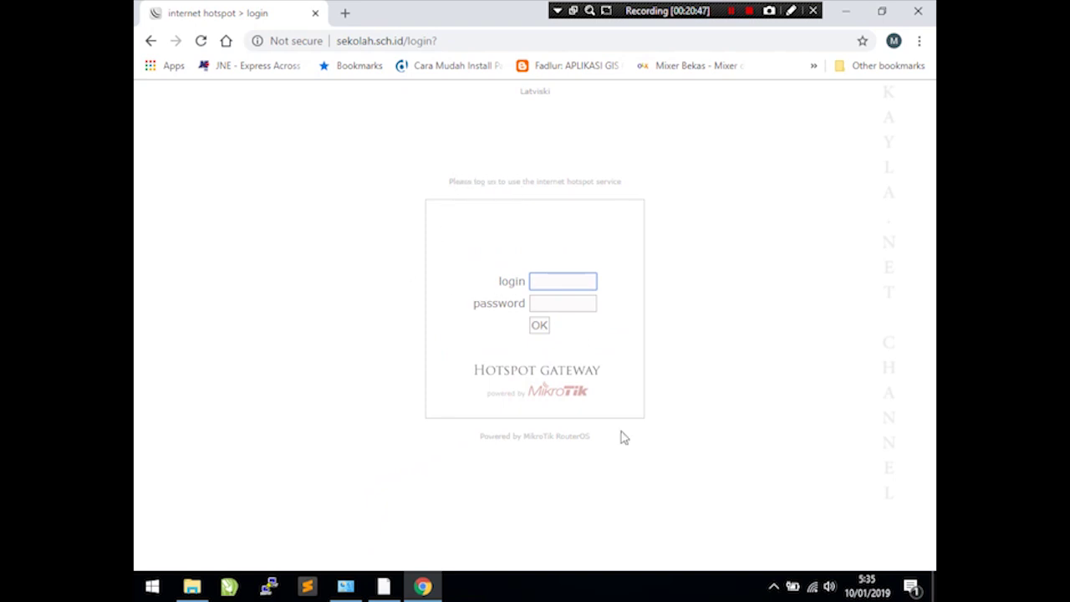
pyautogui.click(382, 588)
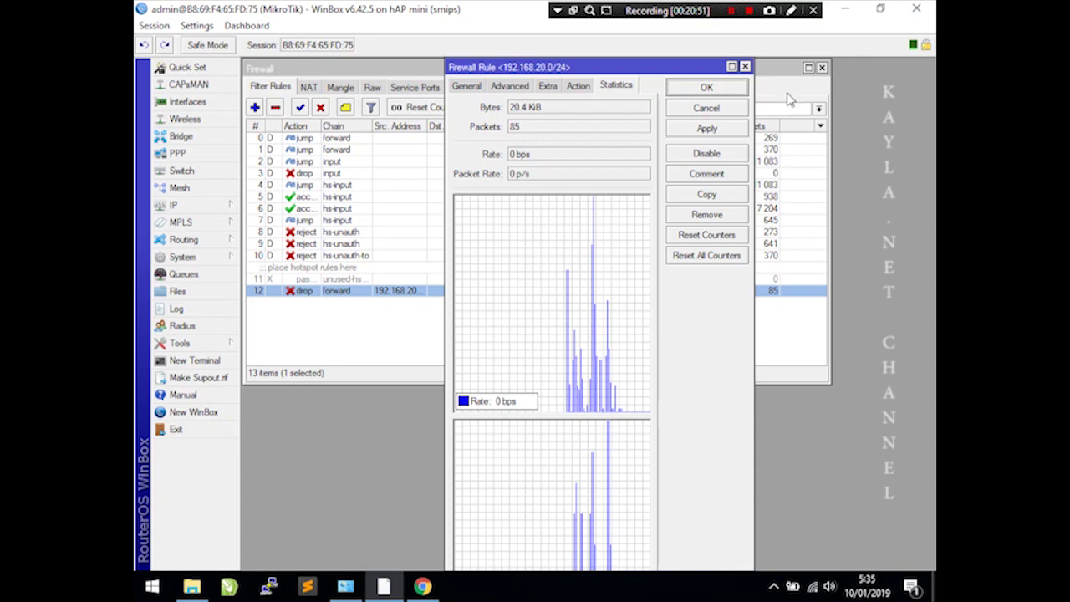
# - Close the firewall windows and select hotspot/login.html in WinBox's File List
pyautogui.click(745, 67)
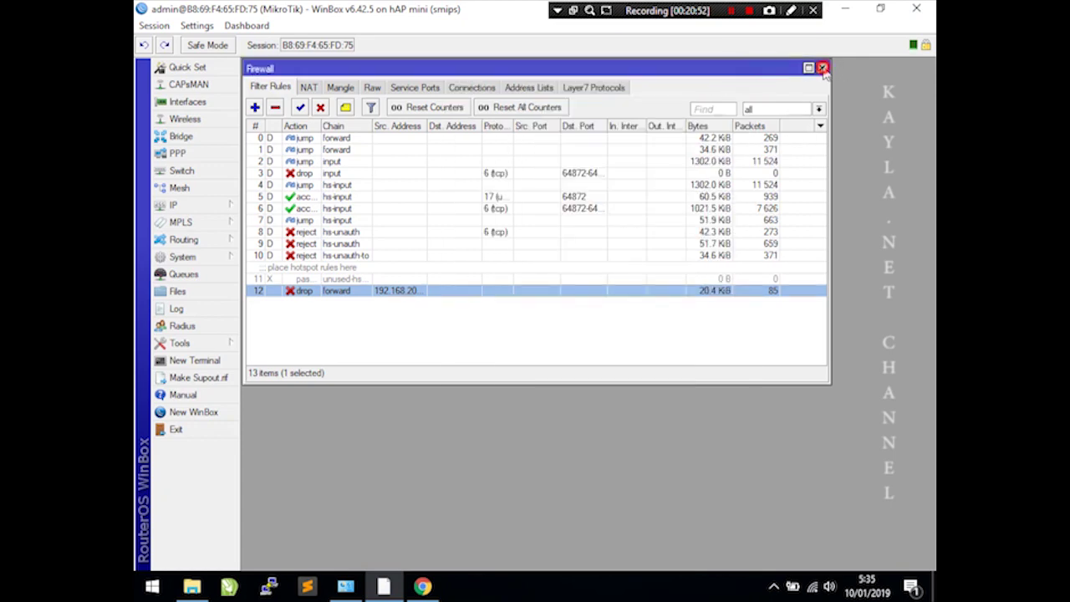
pyautogui.click(821, 67)
pyautogui.click(189, 291)
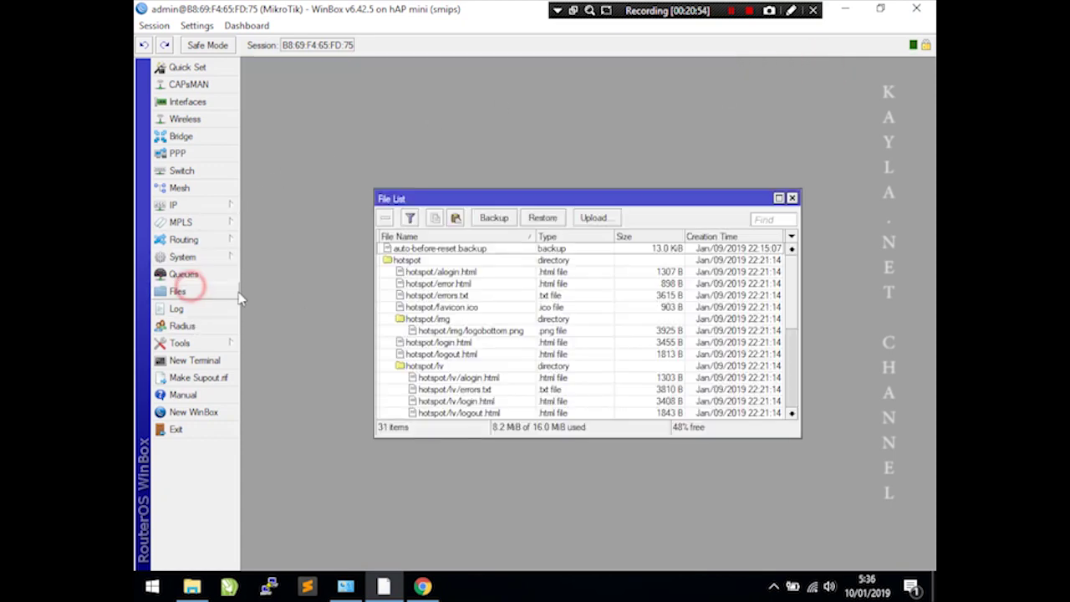
pyautogui.moveTo(508, 201); pyautogui.dragTo(376, 74)
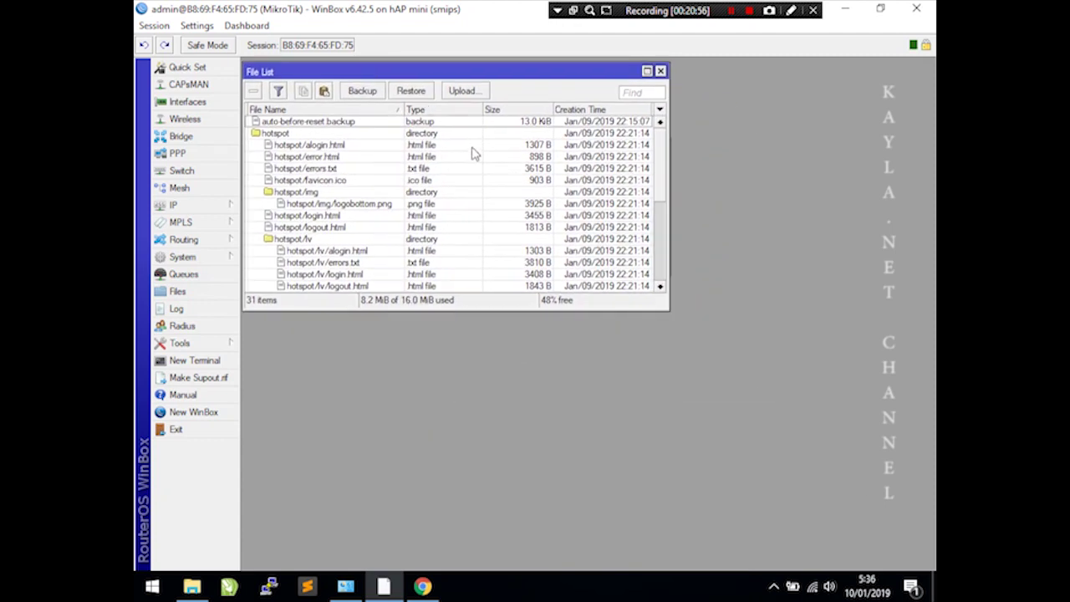
pyautogui.click(299, 216)
pyautogui.click(192, 586)
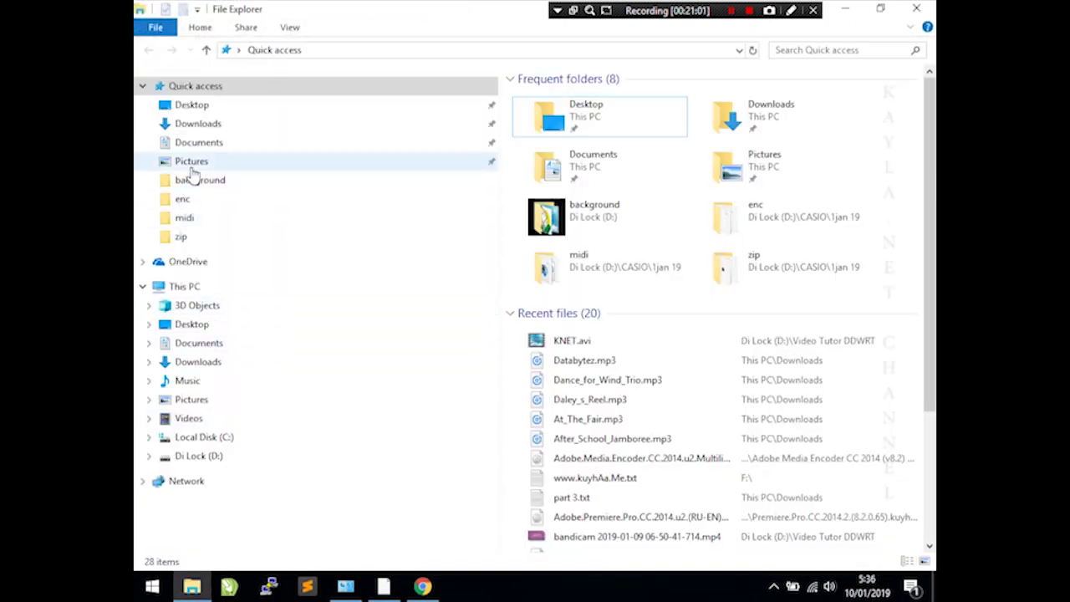
# - Copy hotspot/login.html from WinBox's File List into the Documents folder
pyautogui.click(193, 160)
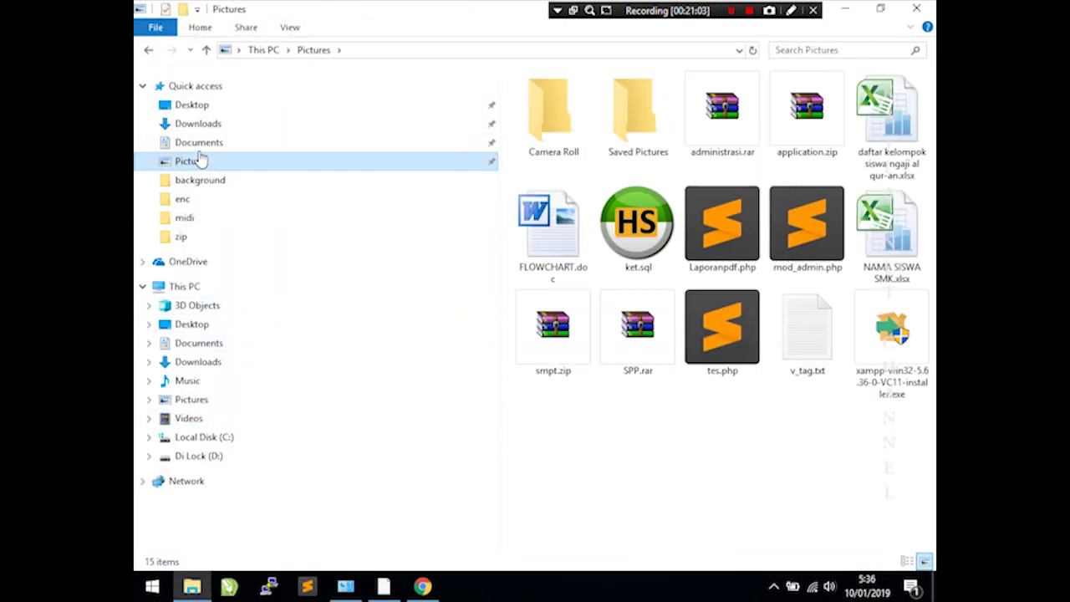
pyautogui.click(199, 144)
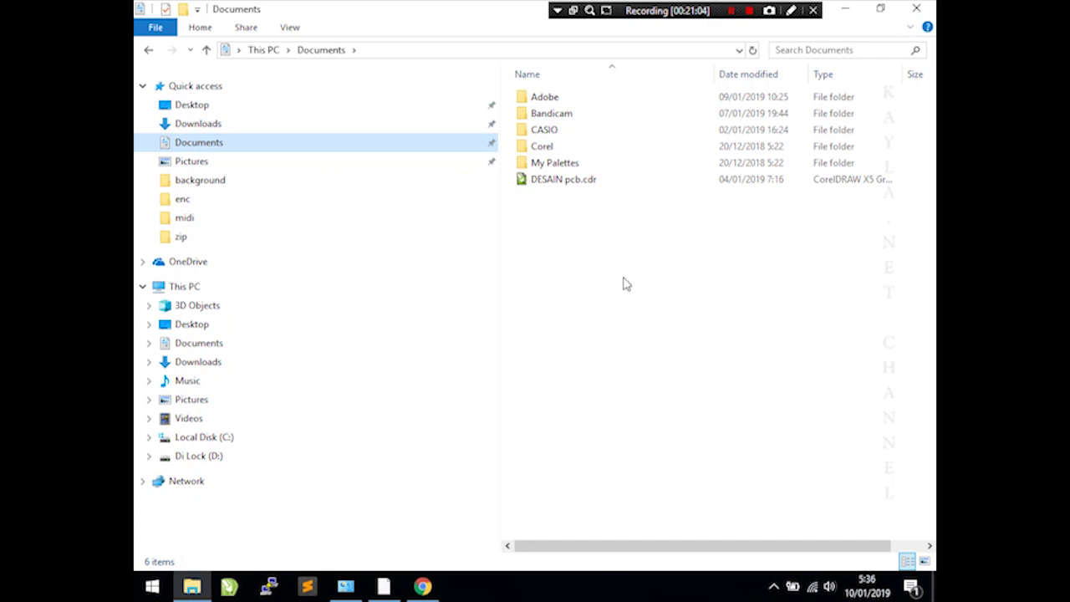
pyautogui.click(384, 589)
pyautogui.moveTo(301, 219); pyautogui.dragTo(623, 311)
# - Open login.html from Documents in Sublime Text
pyautogui.rightClick(555, 205)
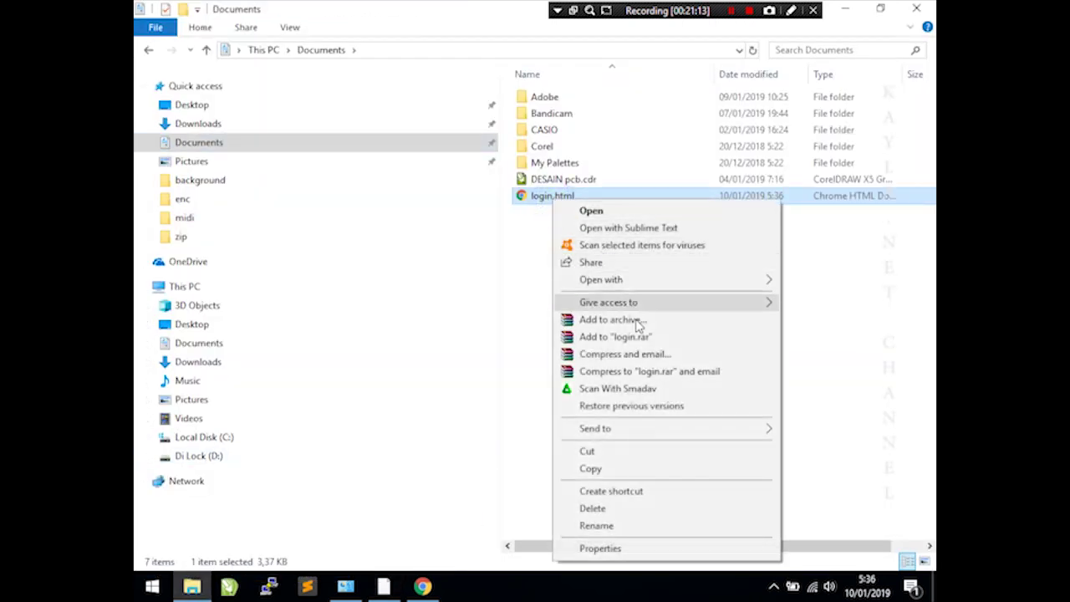
pyautogui.click(636, 283)
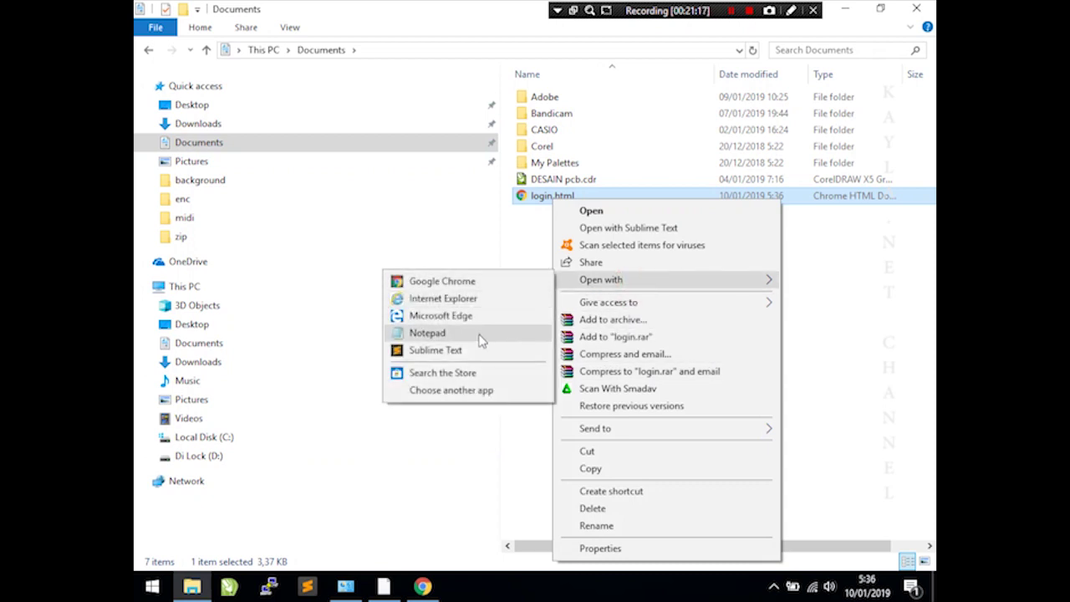
pyautogui.click(478, 351)
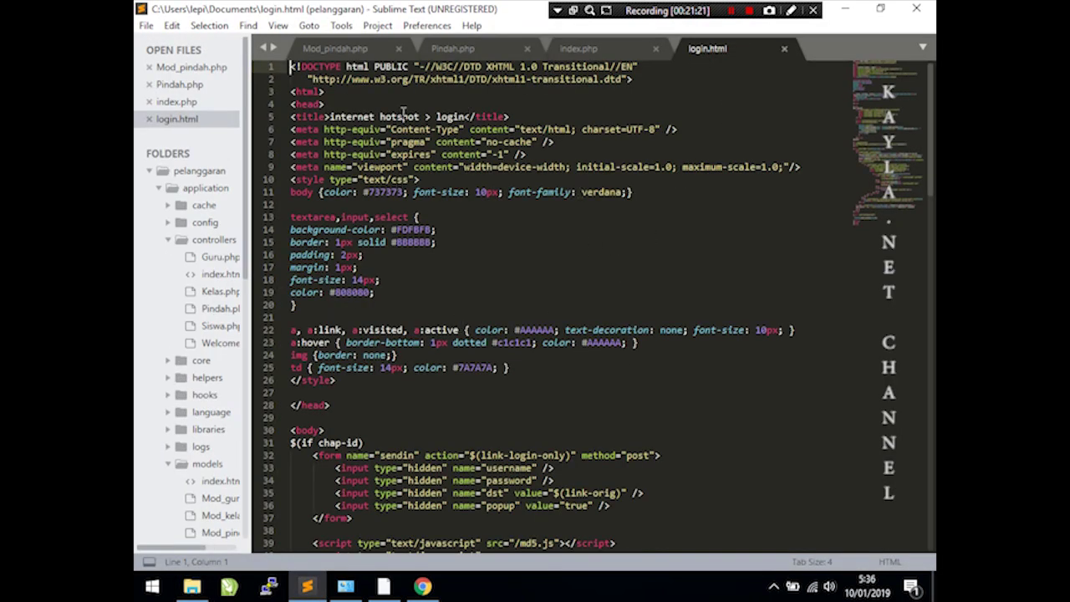
# - Replace 'internet hotspot' in the page title with 'Sekolah.sch.id', comparing against the live login page
pyautogui.moveTo(423, 116); pyautogui.dragTo(328, 116)
pyautogui.write('Sekolah.sch')
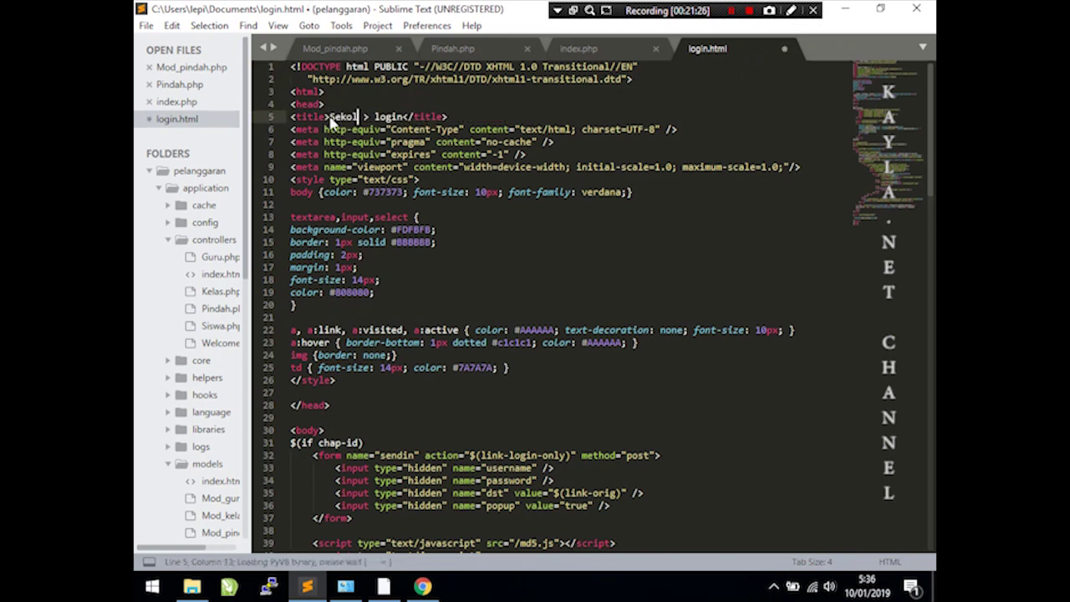
pyautogui.write('.id')
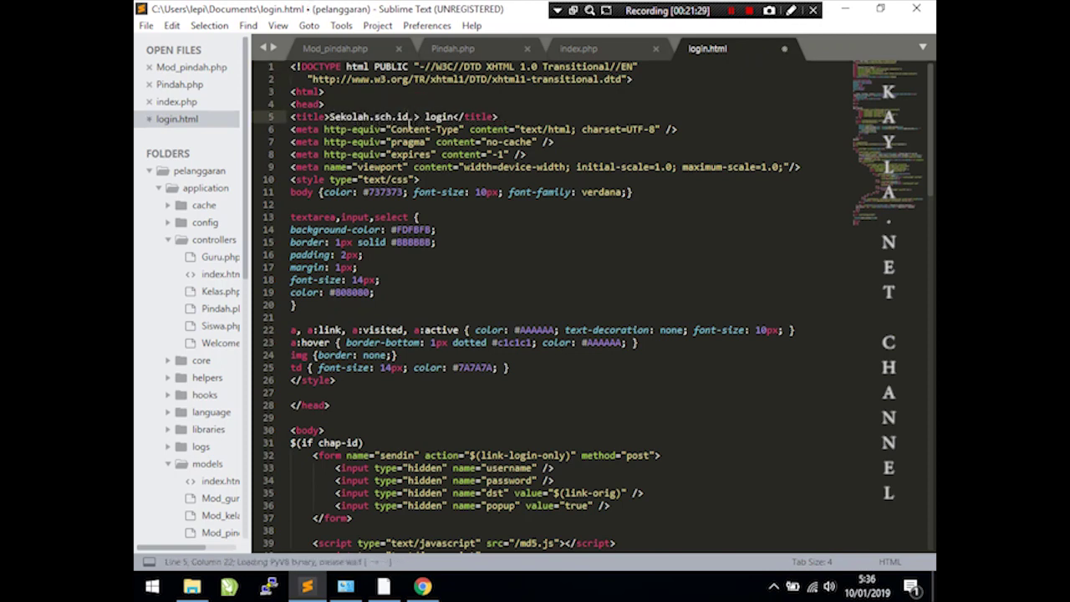
pyautogui.click(422, 586)
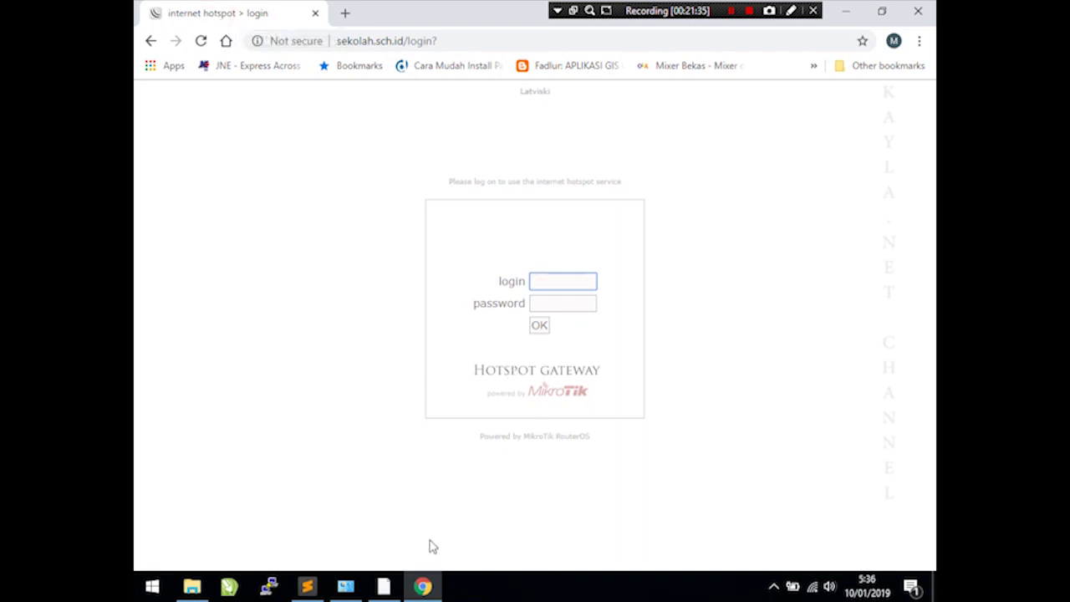
pyautogui.click(307, 586)
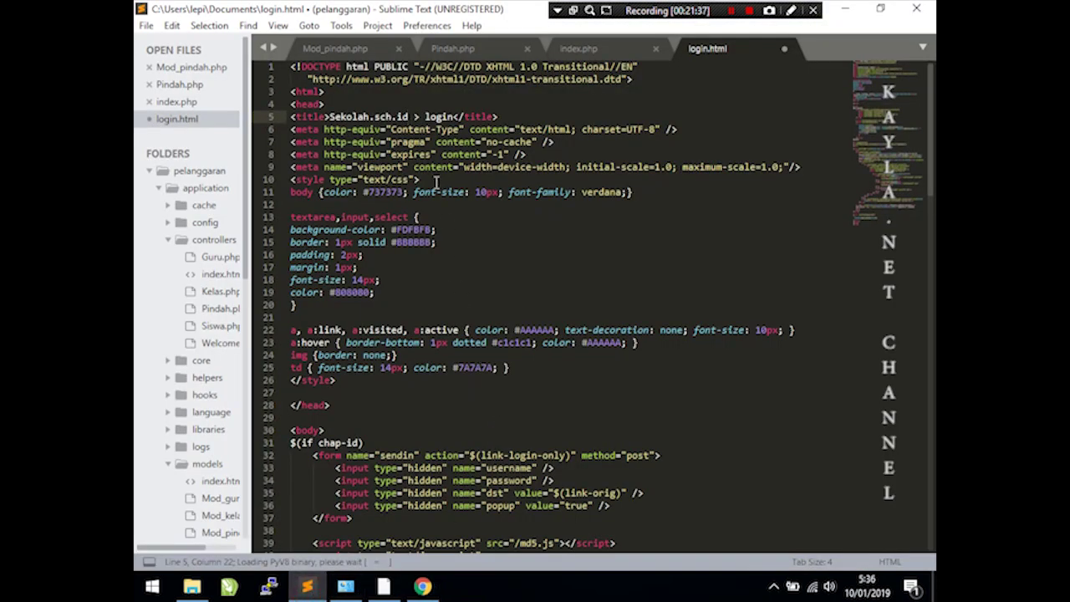
pyautogui.click(421, 343)
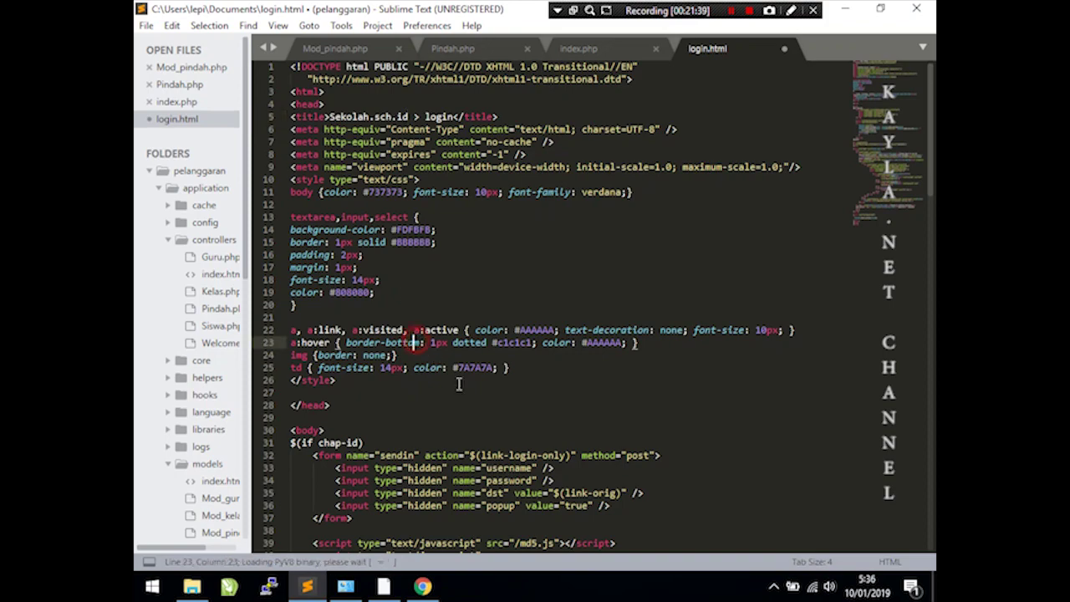
pyautogui.scroll(-6, 474, 393)
pyautogui.scroll(-9, 477, 390)
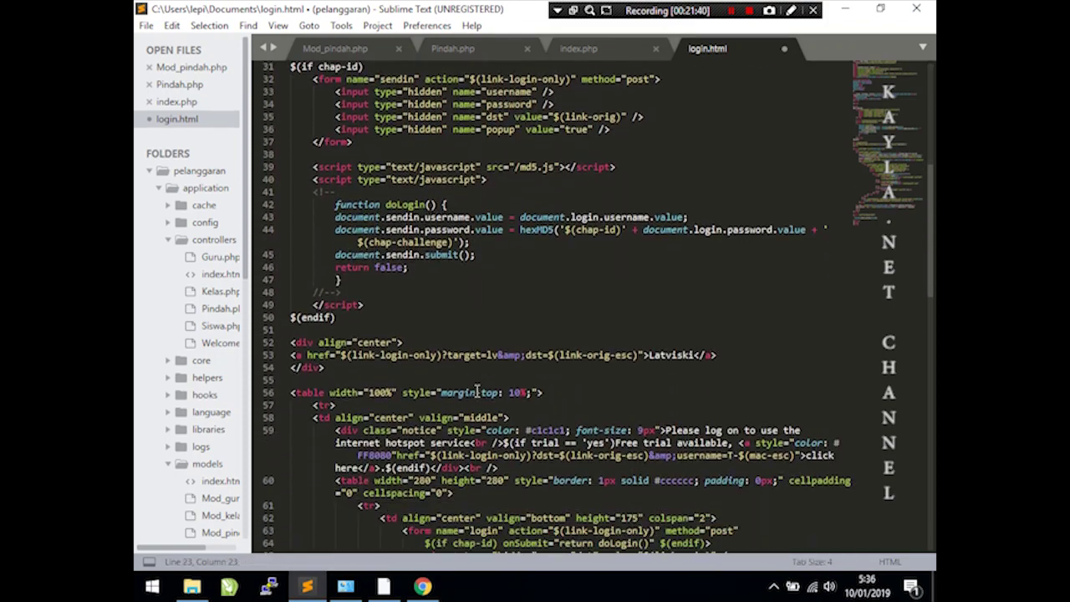
pyautogui.click(422, 585)
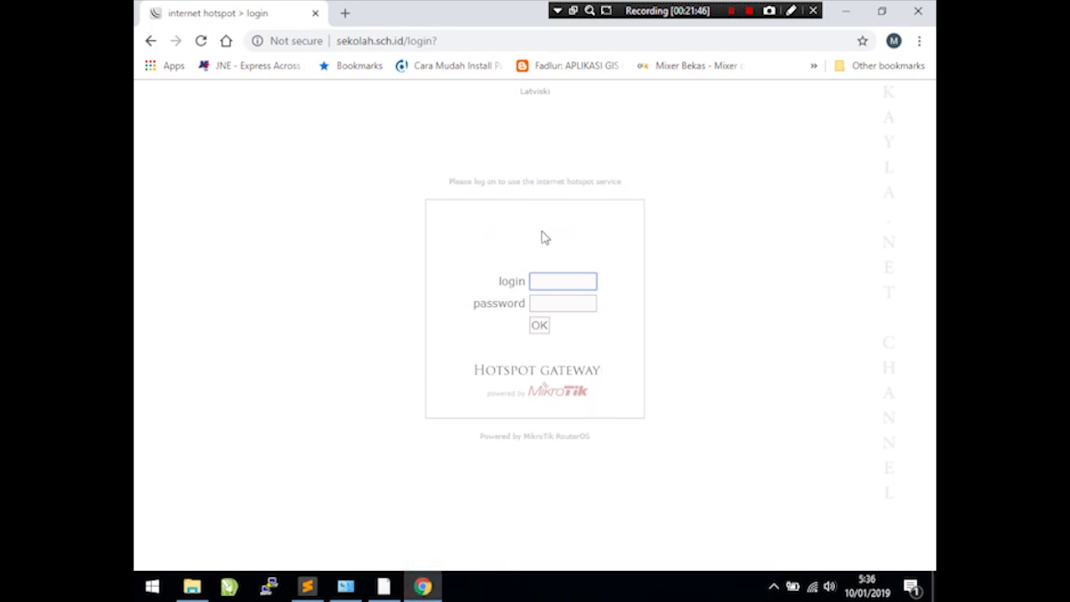
pyautogui.click(307, 585)
pyautogui.scroll(-2, 583, 280)
pyautogui.scroll(-1, 583, 280)
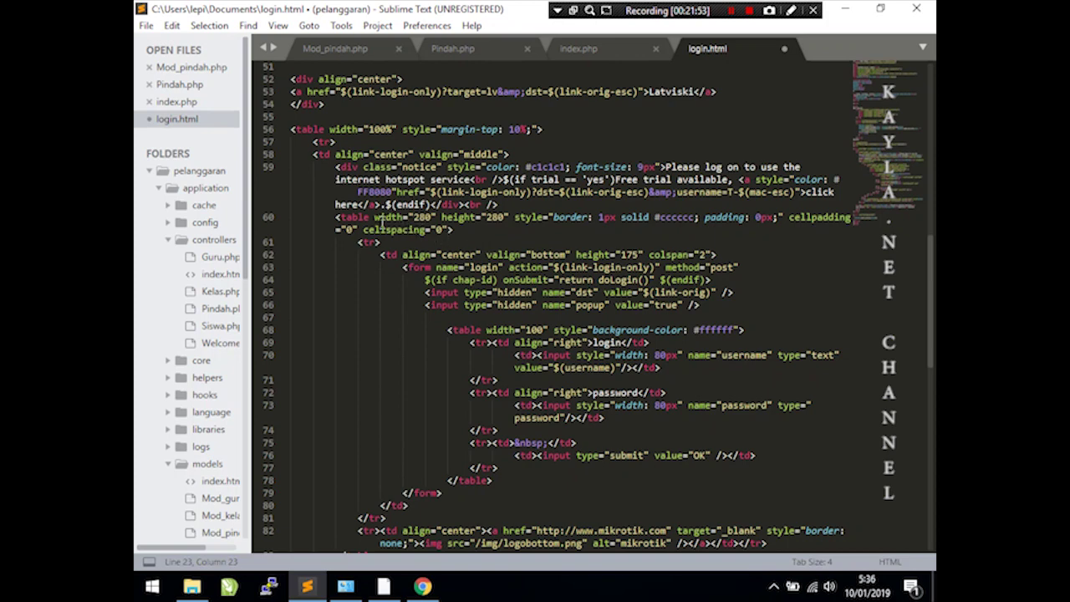
# - Insert a <tr><td> row after the <table> tag reading 'SELAMAT DATANG DI HoTSPOT SEKOLAH.SCH.ID'
pyautogui.click(365, 218)
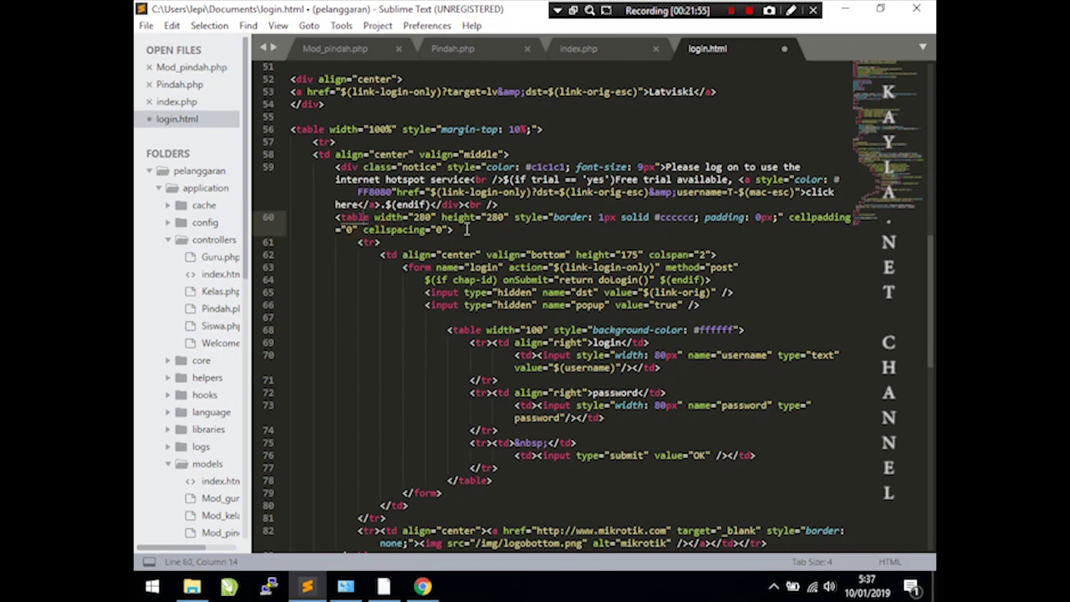
pyautogui.press('Return')
pyautogui.write('<tr>')
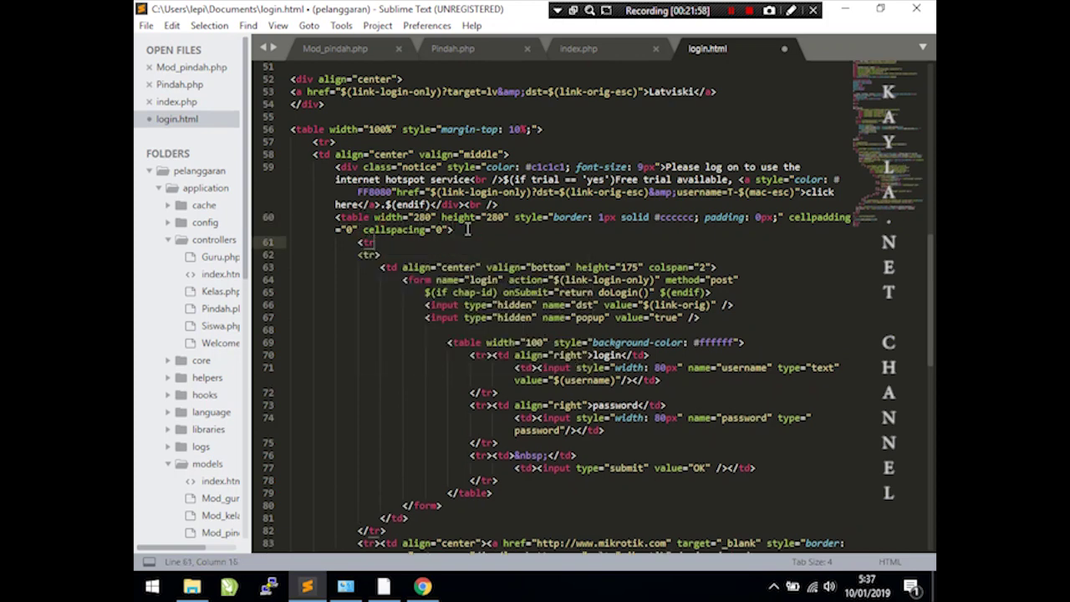
pyautogui.press('Return')
pyautogui.press('Return')
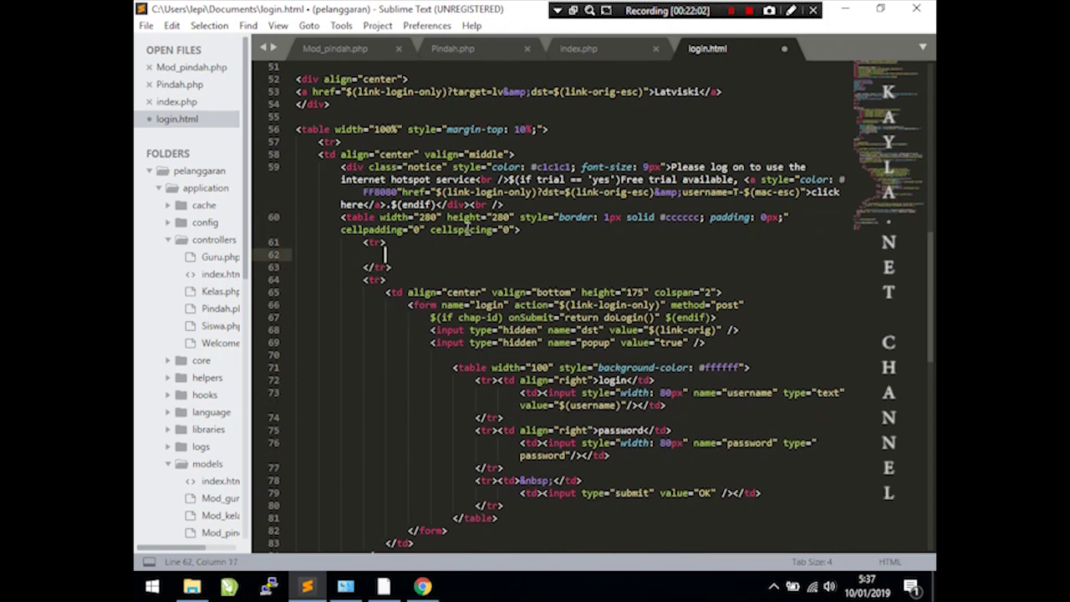
pyautogui.write('<td>')
pyautogui.press('Return')
pyautogui.write('</td>')
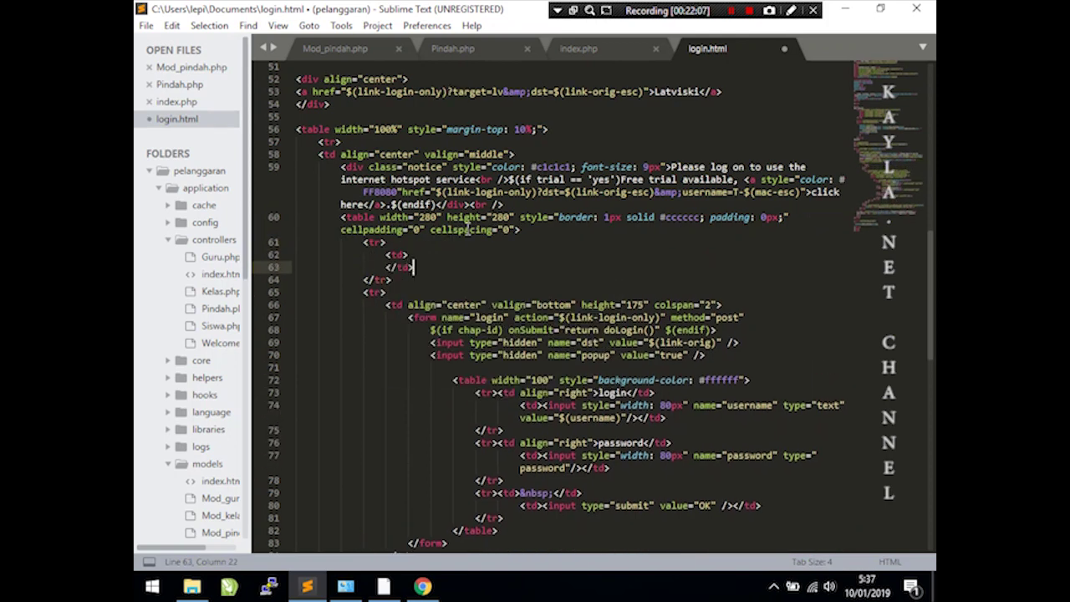
pyautogui.press('Up')
pyautogui.write('SELAMAT DATANG ')
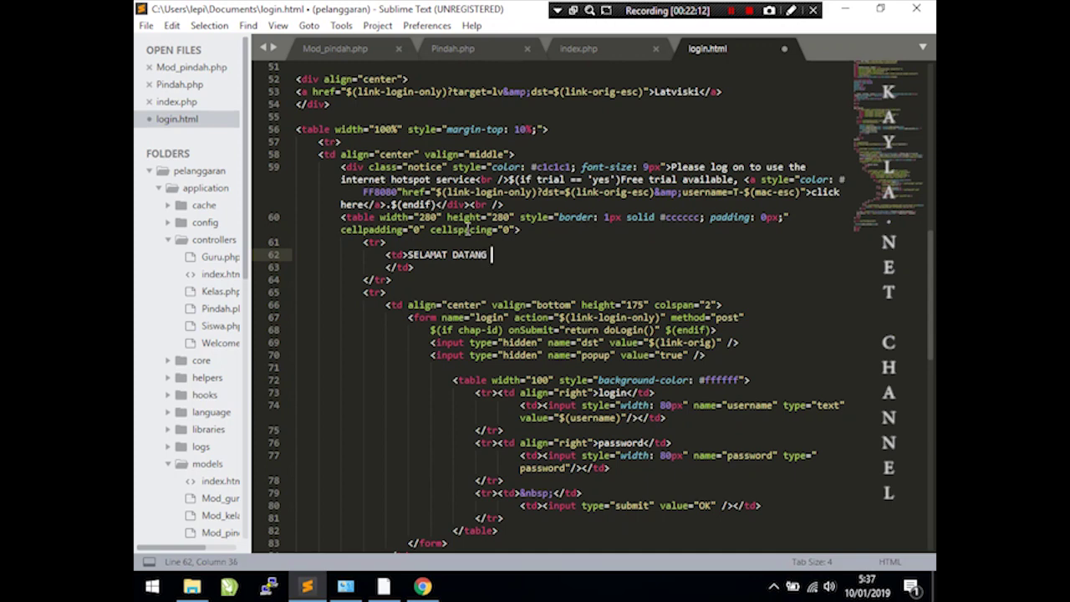
pyautogui.write('DI HoTSPOT SEKOLAH.SCH.')
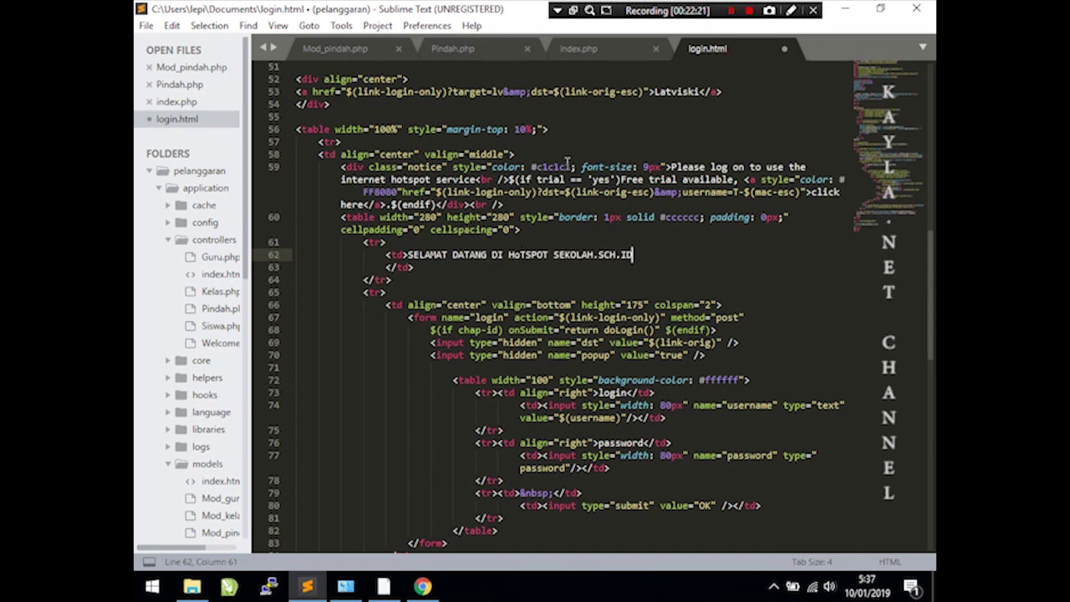
pyautogui.write('ID')
pyautogui.click(146, 25)
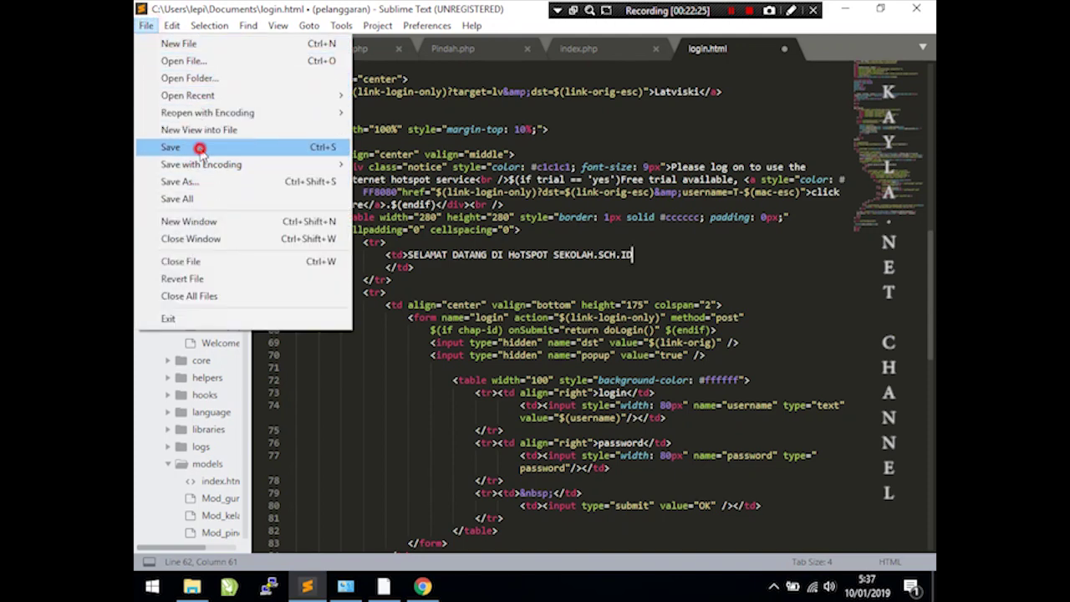
# - Save the edited login.html and close Sublime Text
pyautogui.click(198, 146)
pyautogui.click(784, 49)
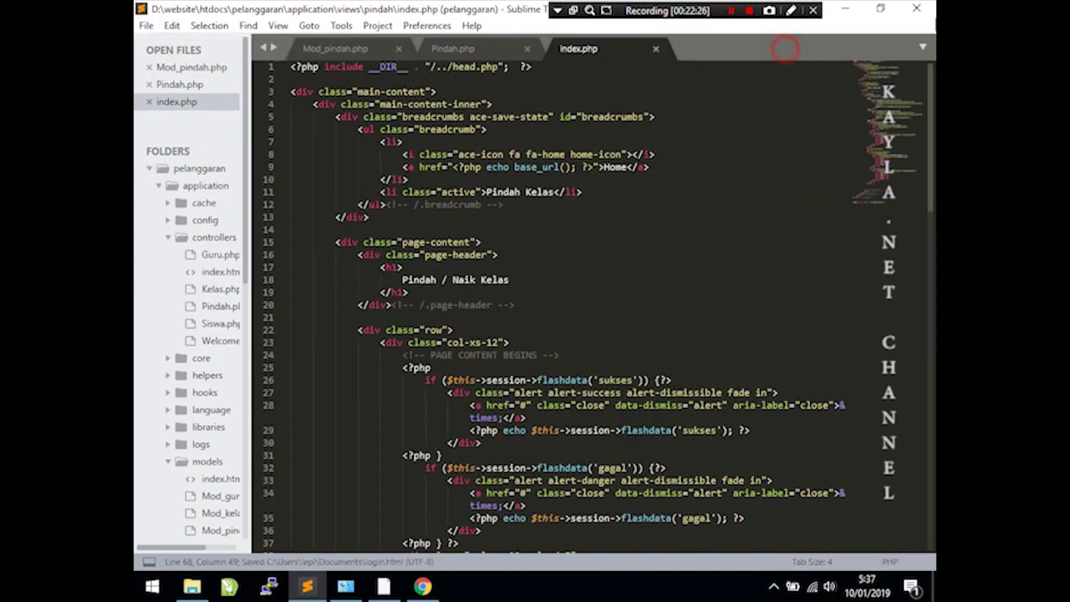
pyautogui.click(917, 8)
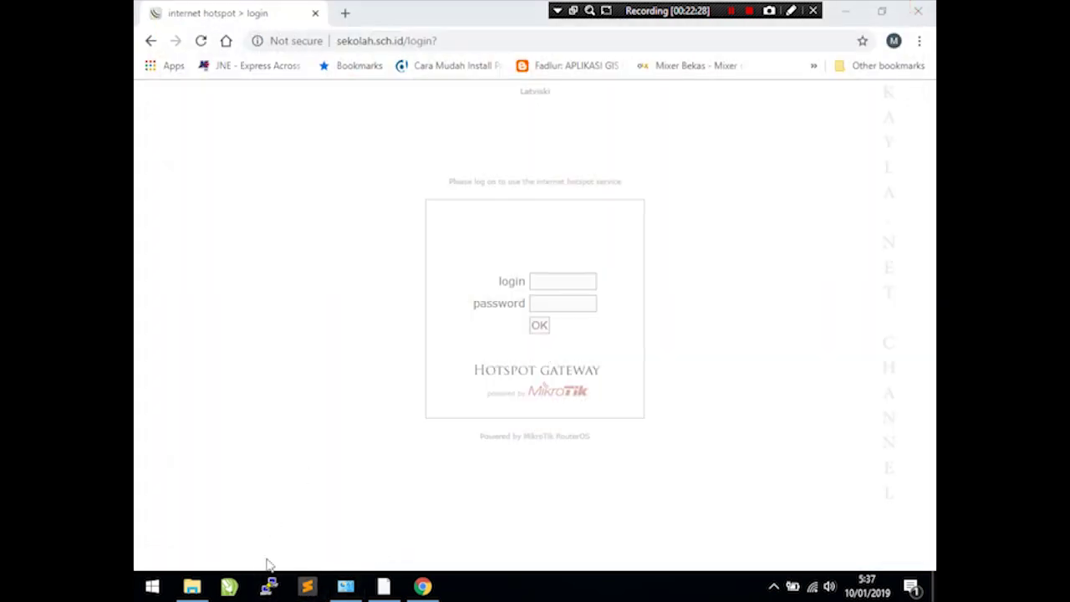
# - Upload login.html onto the router's hotspot folder and reload the login page to see the welcome
pyautogui.click(192, 586)
pyautogui.moveTo(557, 197); pyautogui.dragTo(358, 224)
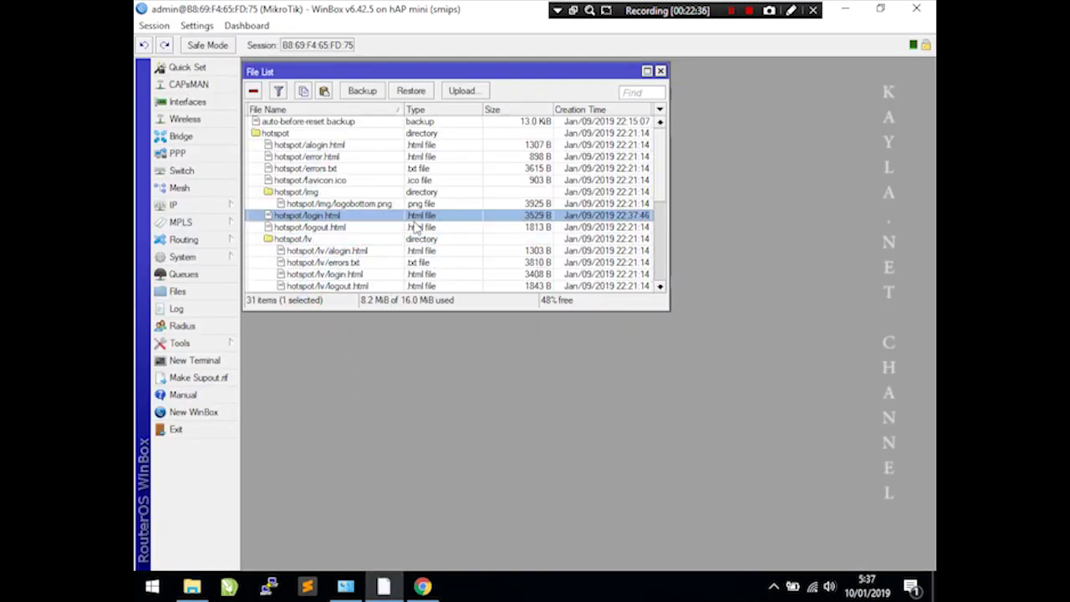
pyautogui.click(425, 588)
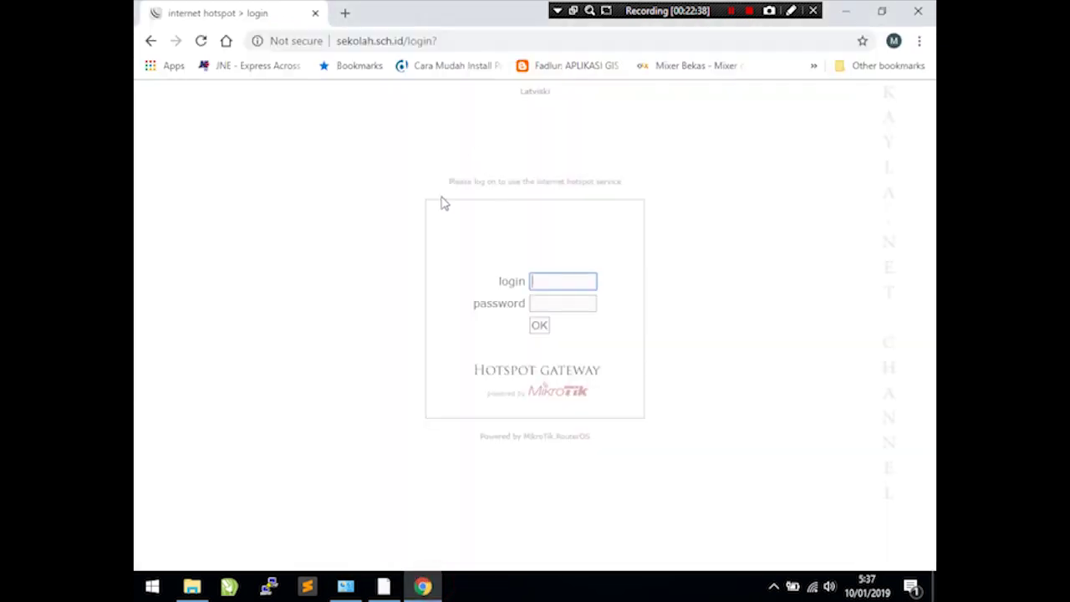
pyautogui.click(202, 41)
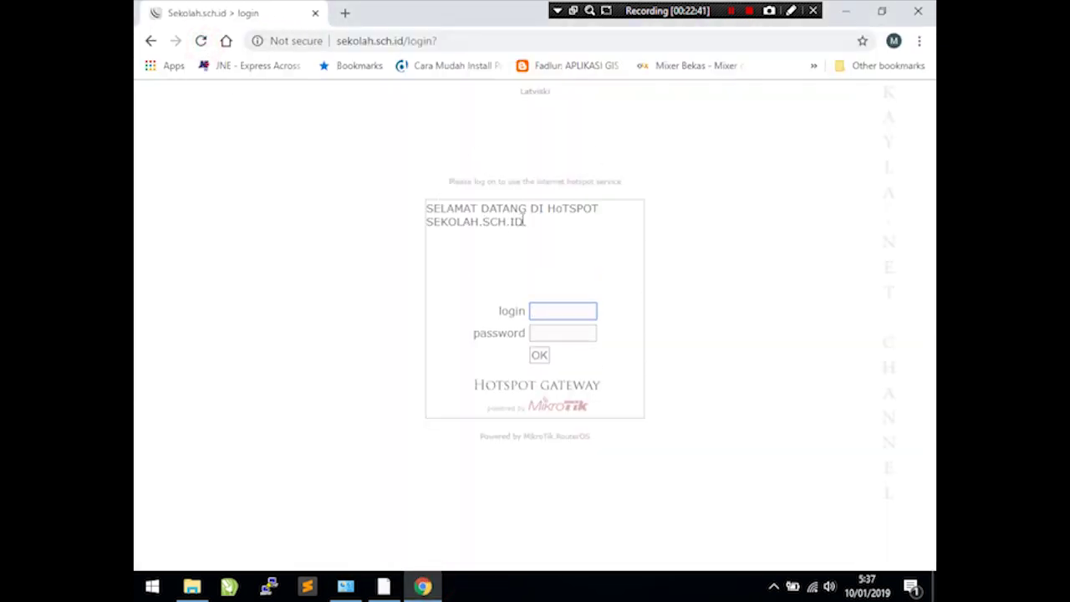
pyautogui.click(192, 588)
# - Add style="text-align:center" to the welcome <td> in login.html
pyautogui.rightClick(567, 201)
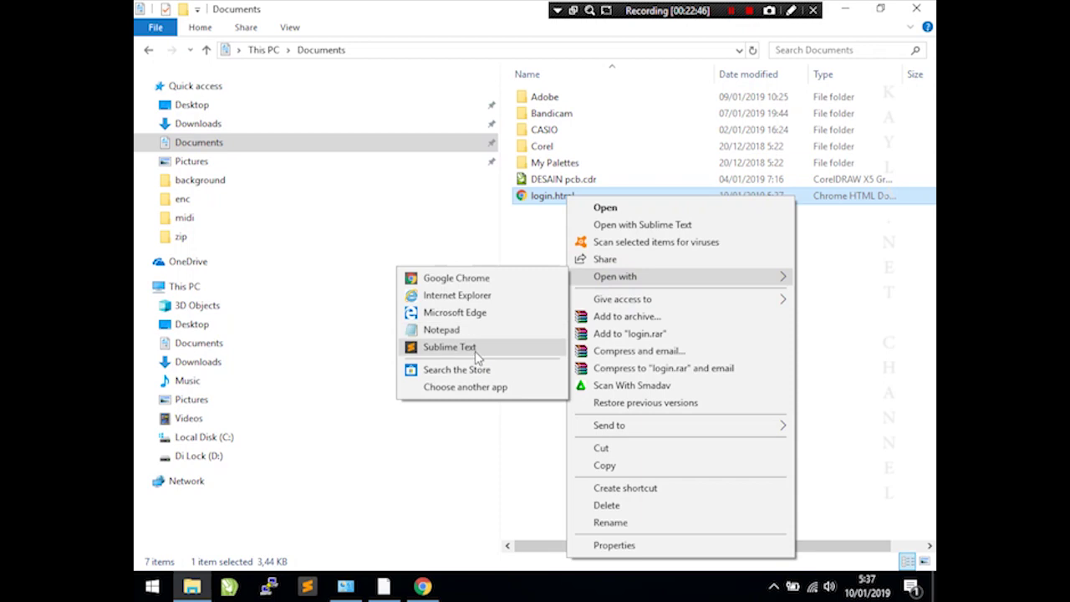
pyautogui.click(475, 348)
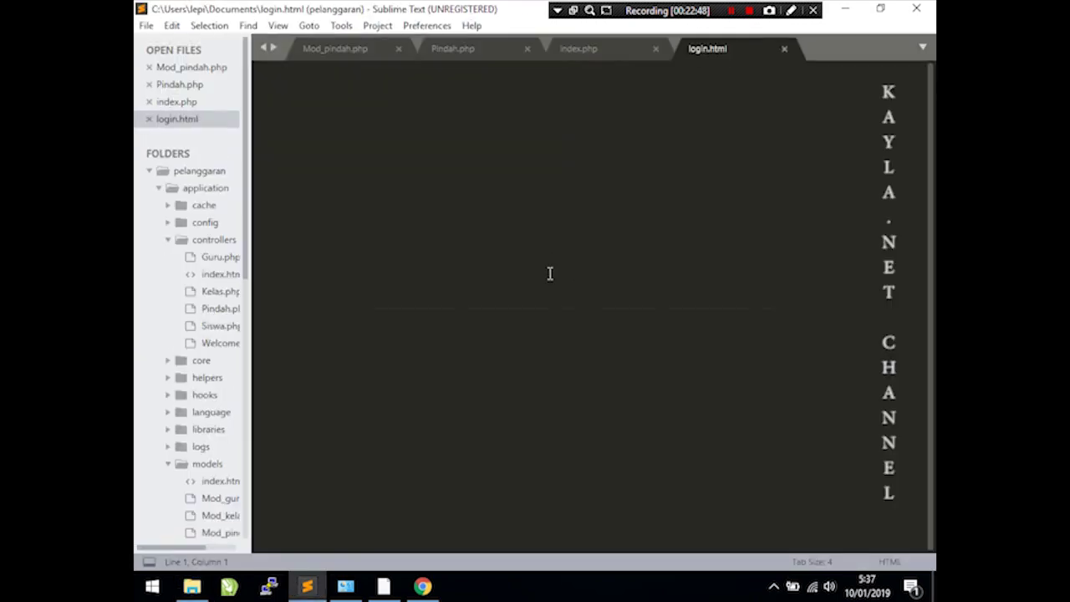
pyautogui.scroll(-15, 505, 331)
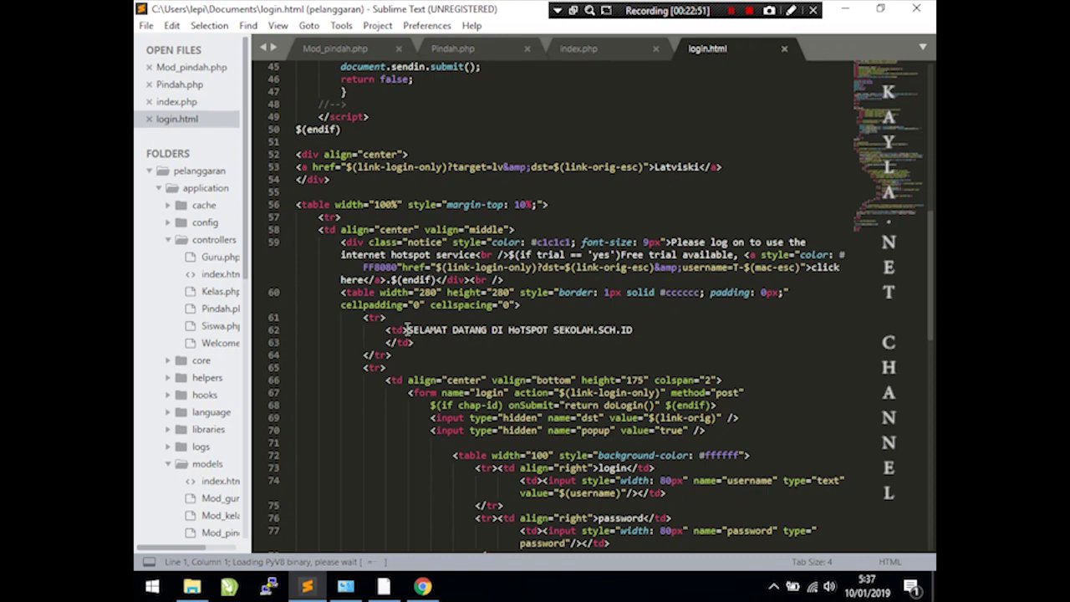
pyautogui.click(399, 330)
pyautogui.write('sty')
pyautogui.press('Tab')
pyautogui.write('text')
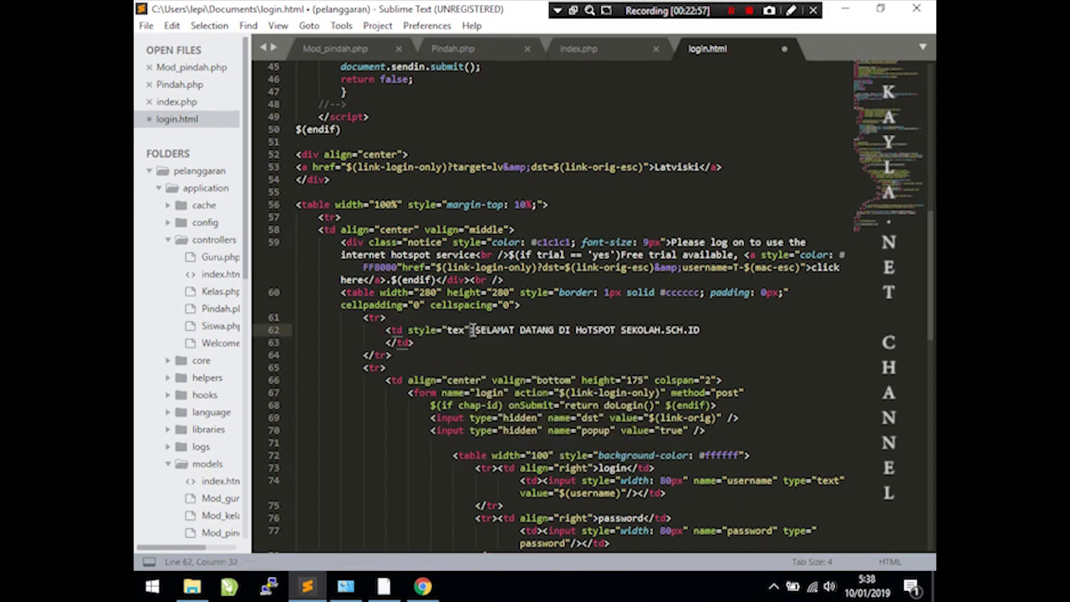
pyautogui.write('-align')
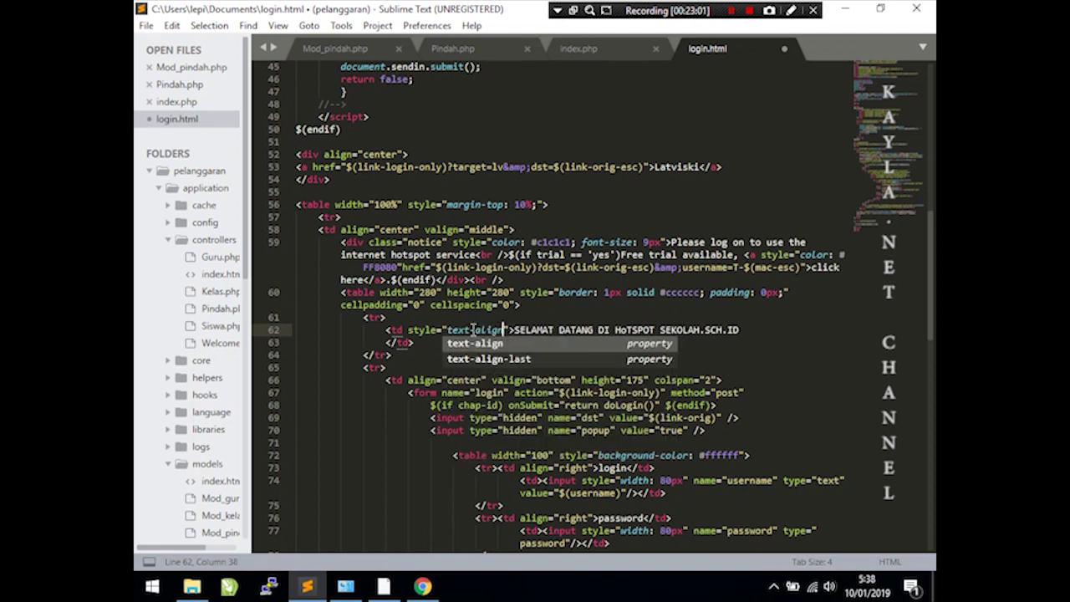
pyautogui.write(':center')
pyautogui.click(481, 316)
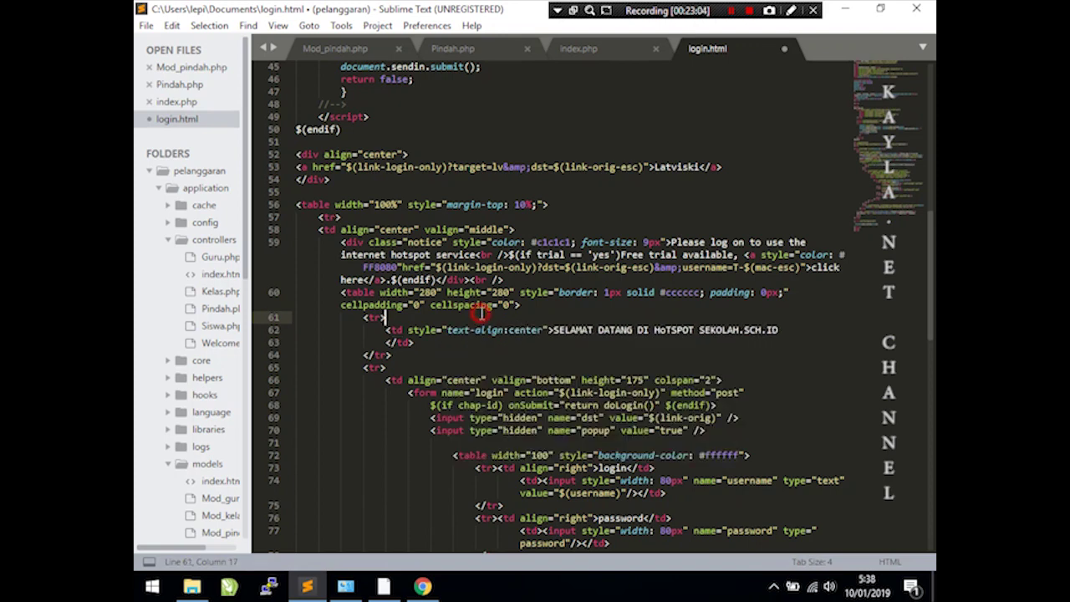
# - Save login.html and close Sublime Text
pyautogui.click(146, 25)
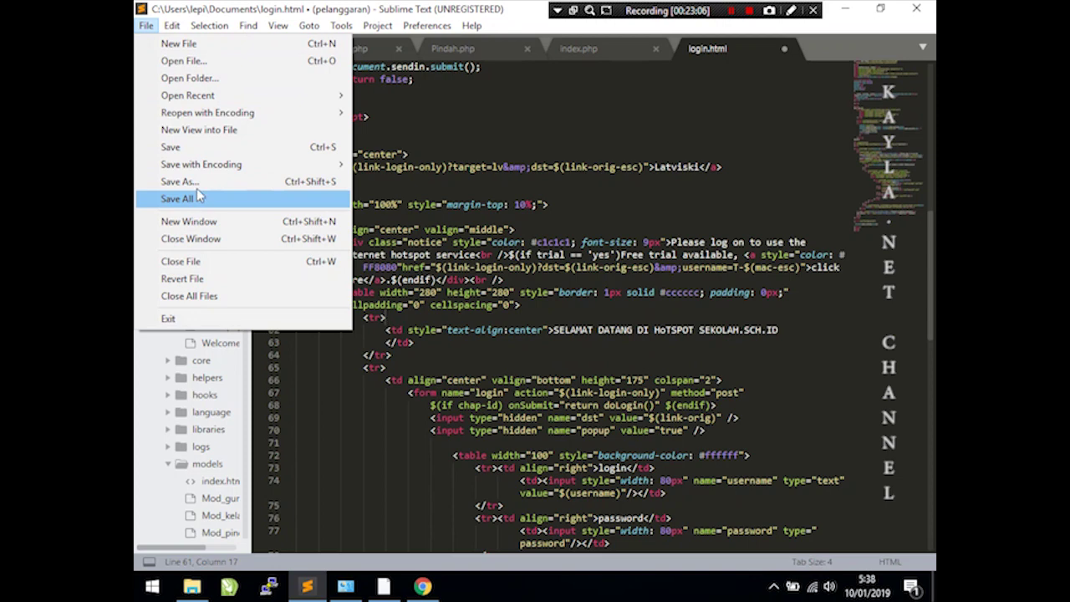
pyautogui.click(193, 149)
pyautogui.click(525, 206)
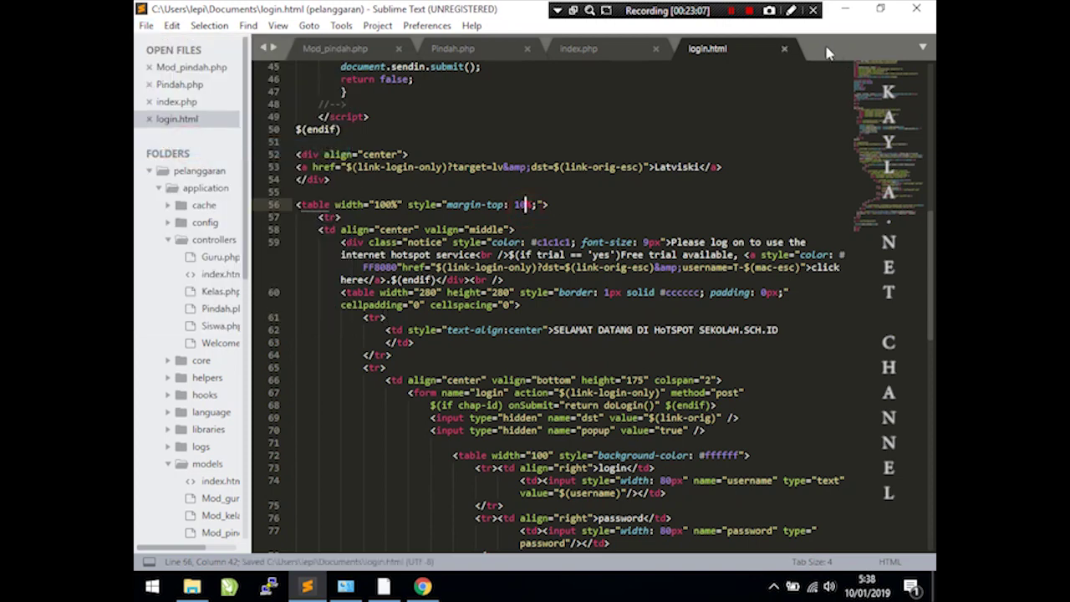
pyautogui.click(785, 48)
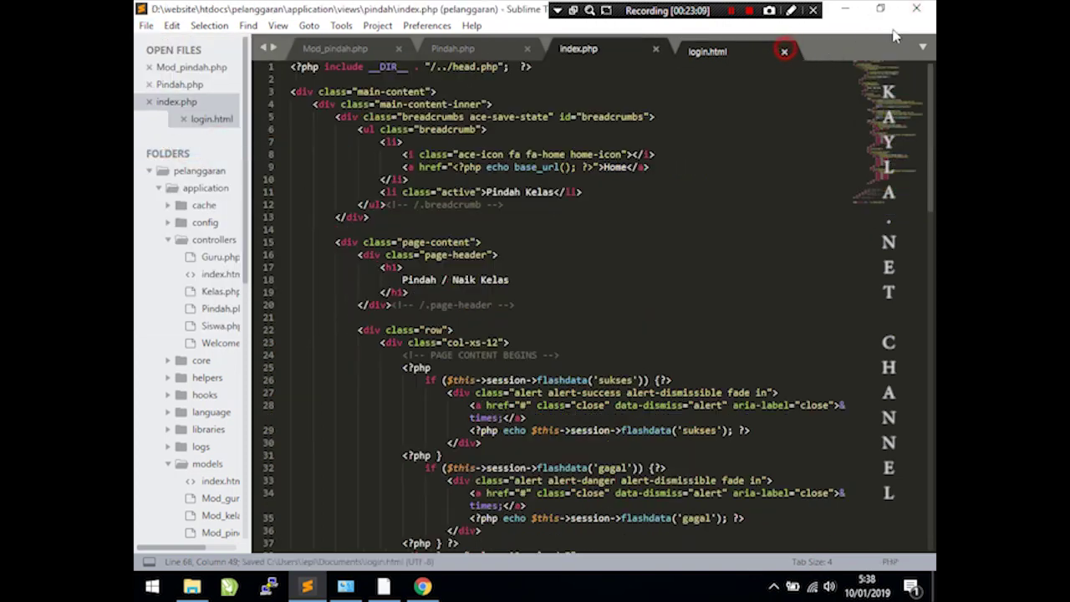
pyautogui.click(917, 10)
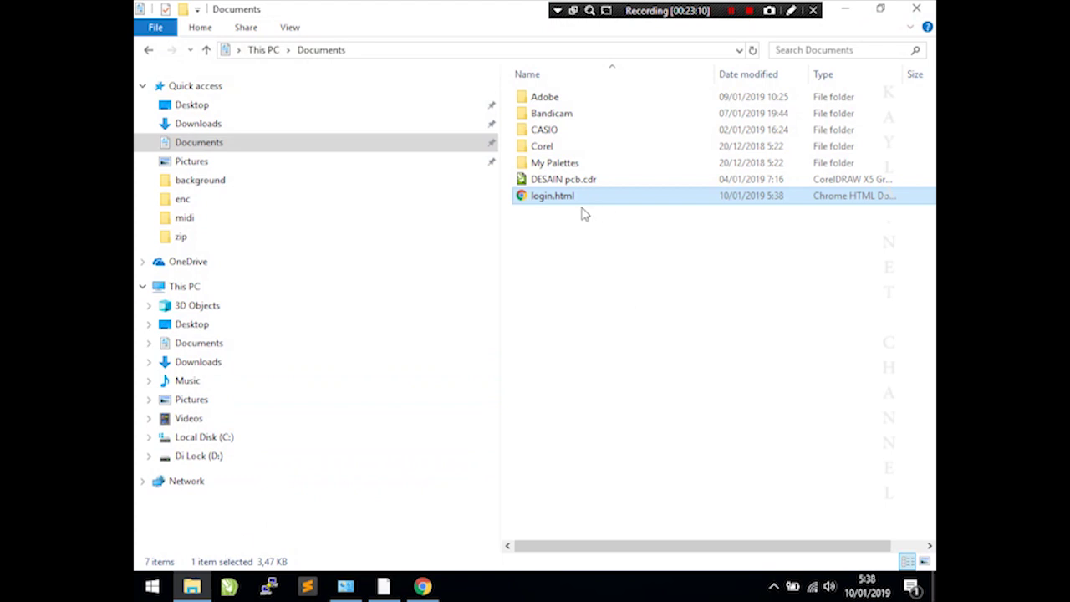
# - Copy the updated login.html into the router's Files list and reload the hotspot login page in Chrome
pyautogui.moveTo(576, 199); pyautogui.dragTo(337, 204)
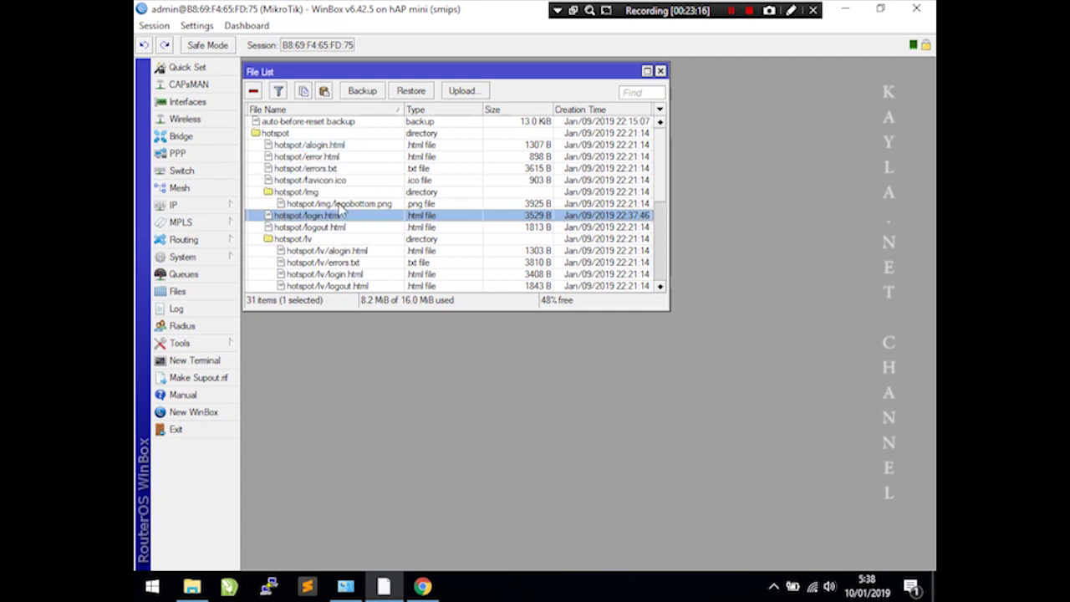
pyautogui.click(423, 587)
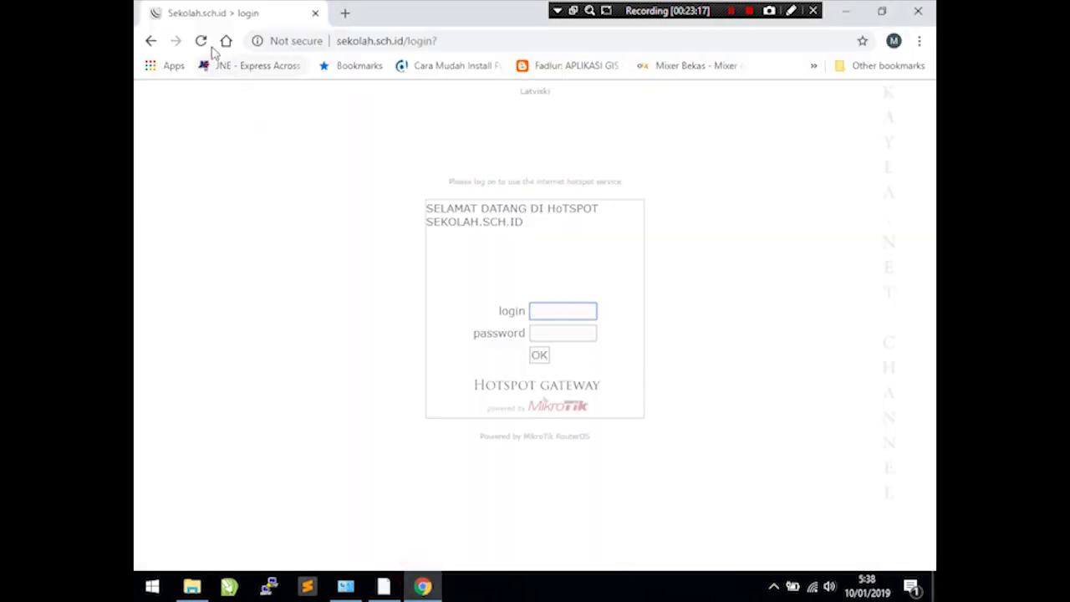
pyautogui.click(201, 46)
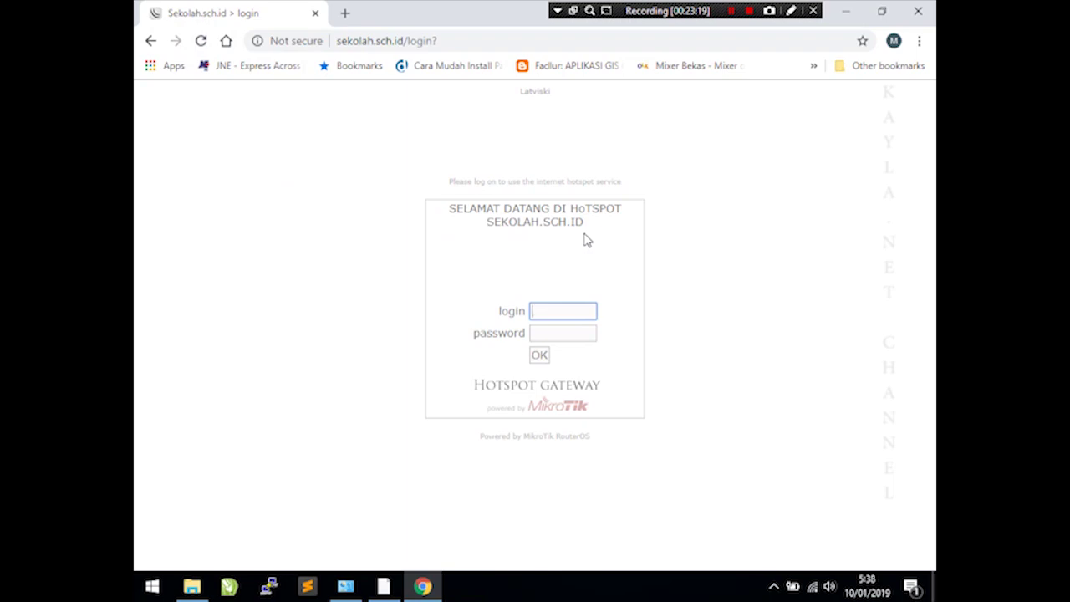